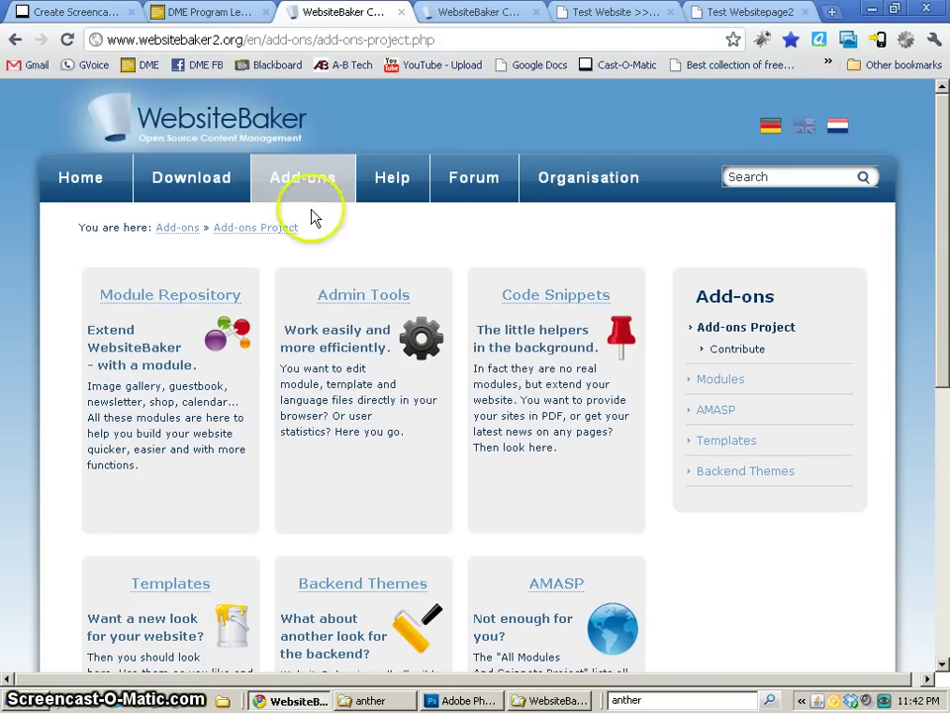
Open the Module Repository in the Modules add-ons section and look through its list of modules.
{"action": "mouse_move", "coordinate": [323, 179]}
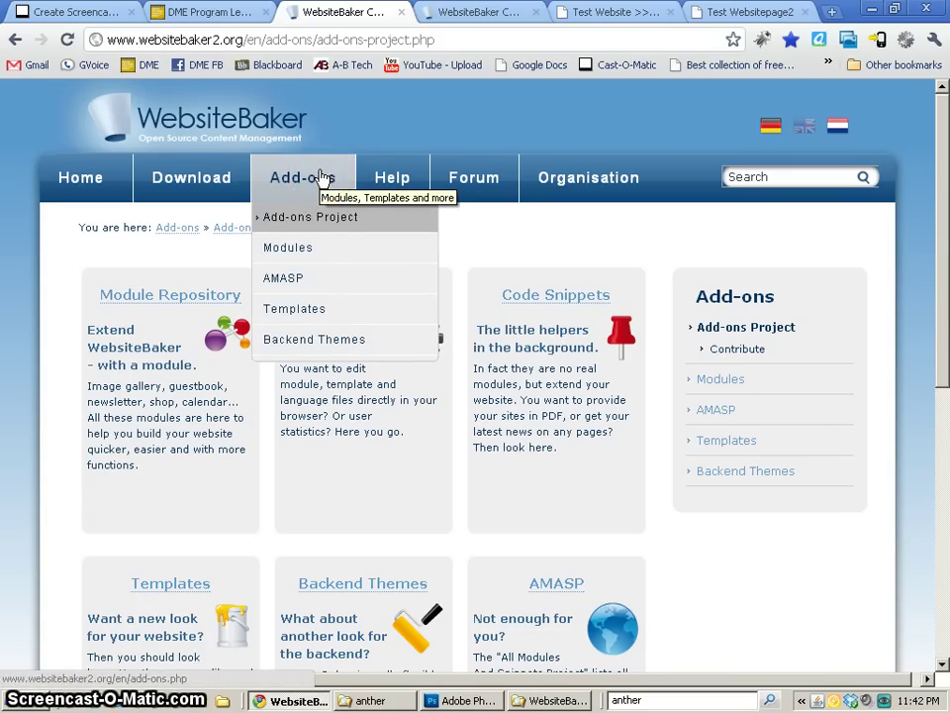
{"action": "left_click", "coordinate": [300, 248]}
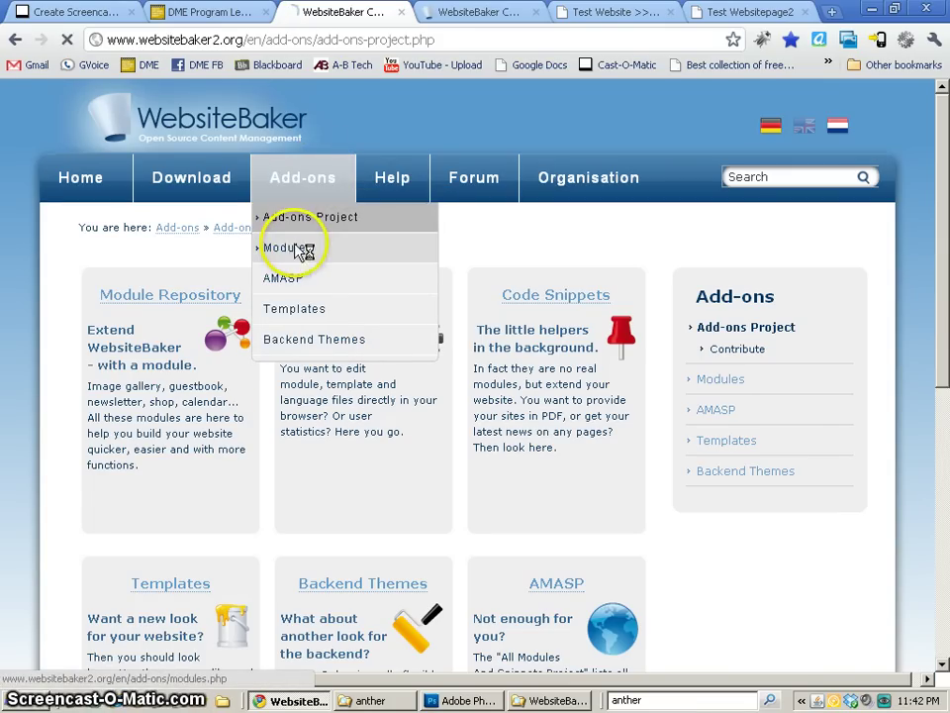
{"action": "left_click", "coordinate": [202, 300]}
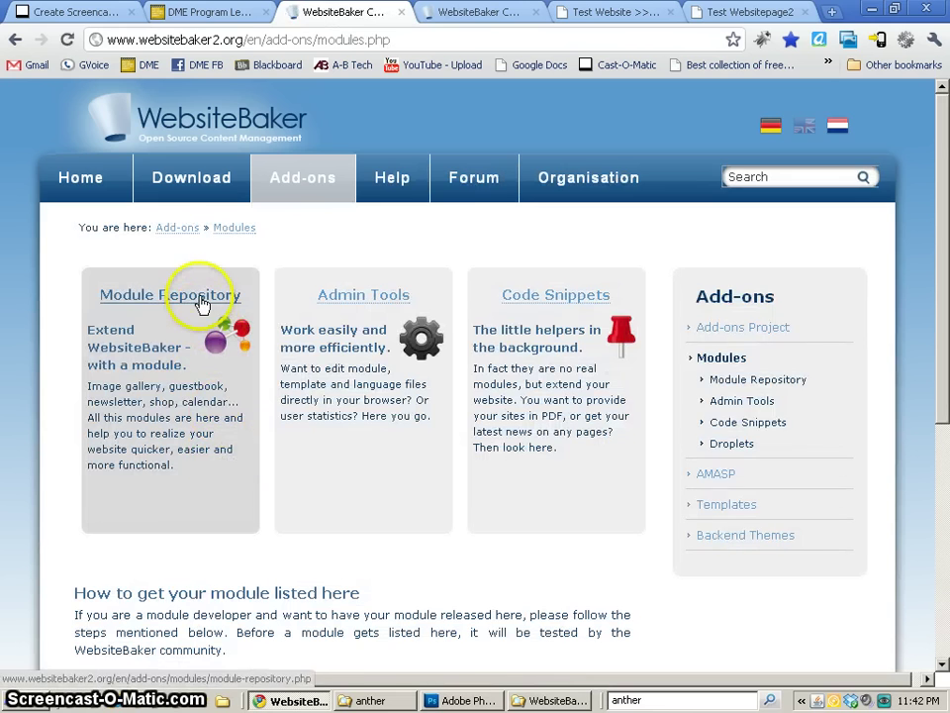
{"action": "scroll", "coordinate": [364, 436], "scroll_direction": "down", "scroll_amount": 3}
{"action": "scroll", "coordinate": [359, 466], "scroll_direction": "down", "scroll_amount": 6}
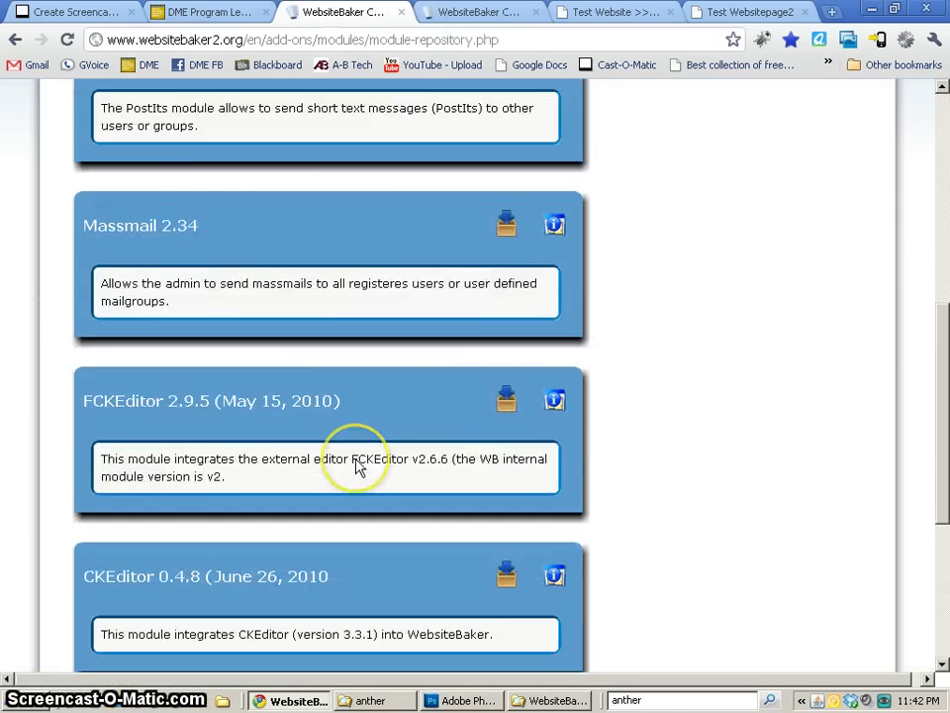
{"action": "scroll", "coordinate": [356, 466], "scroll_direction": "up", "scroll_amount": 6}
{"action": "scroll", "coordinate": [356, 466], "scroll_direction": "up", "scroll_amount": 3}
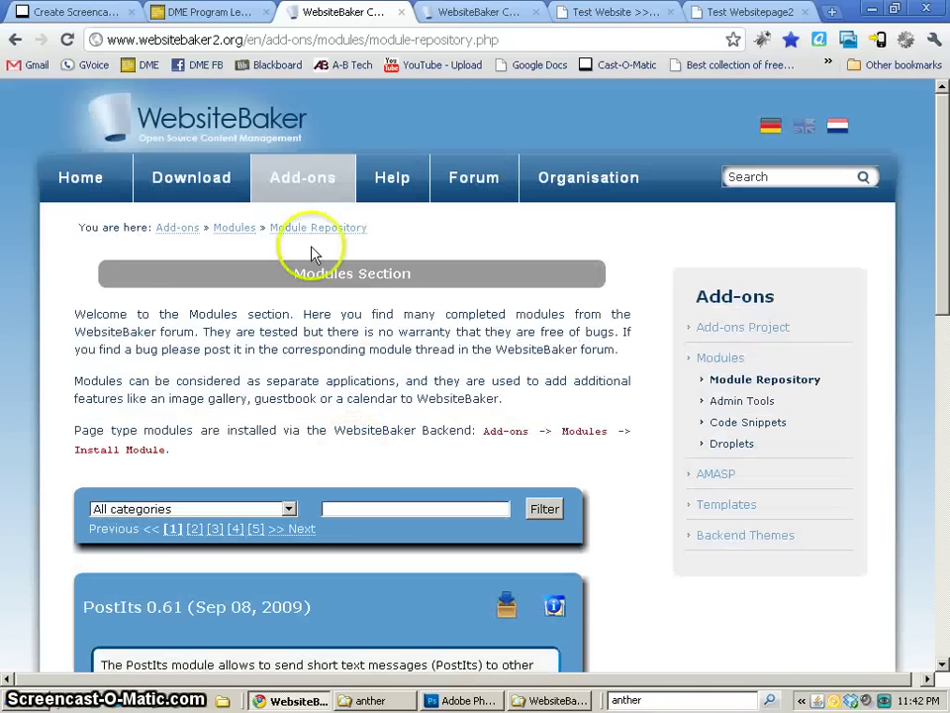
Go back to the Modules overview and look through the Admin Tools add-on list.
{"action": "left_click", "coordinate": [246, 229]}
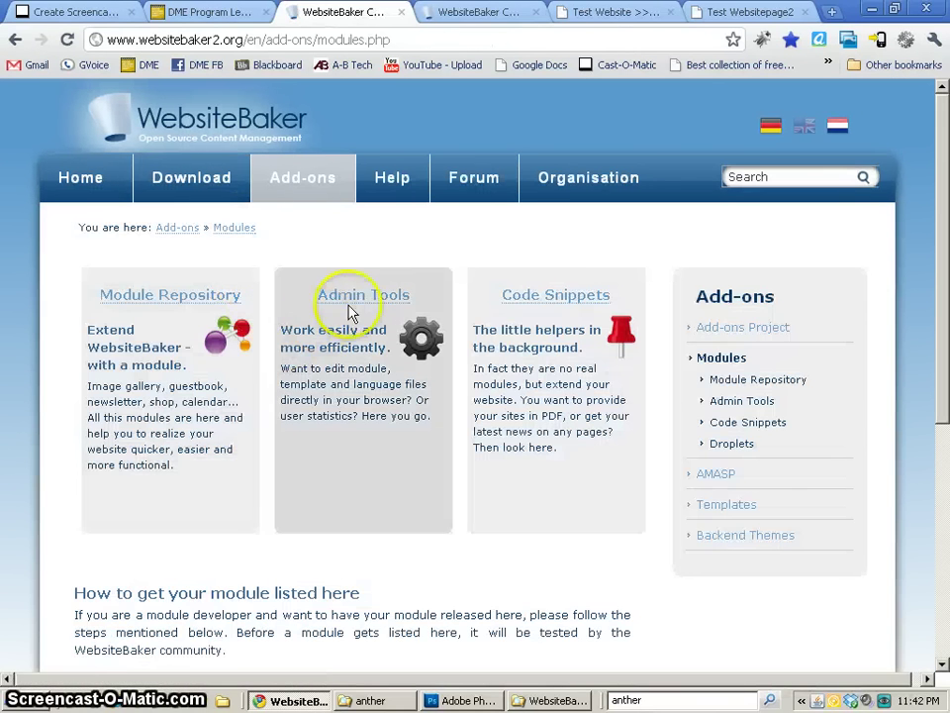
{"action": "left_click", "coordinate": [358, 299]}
{"action": "scroll", "coordinate": [421, 475], "scroll_direction": "down", "scroll_amount": 5}
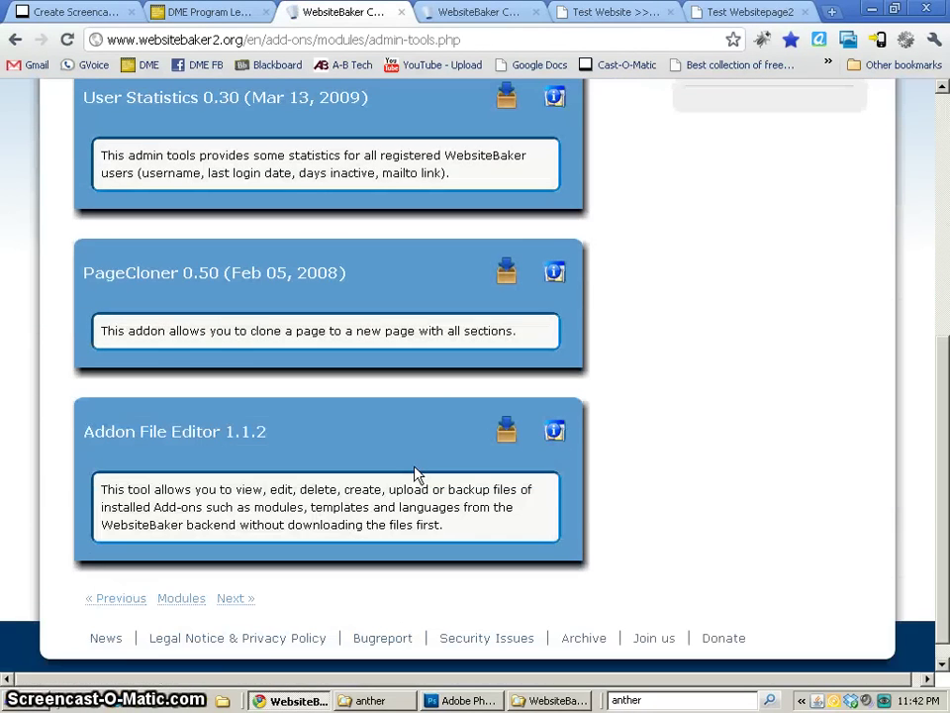
{"action": "scroll", "coordinate": [415, 475], "scroll_direction": "up", "scroll_amount": 5}
Open the AMASP add-ons page, visit the All Modules And Snippets Project site and look at its module categories.
{"action": "mouse_move", "coordinate": [278, 157]}
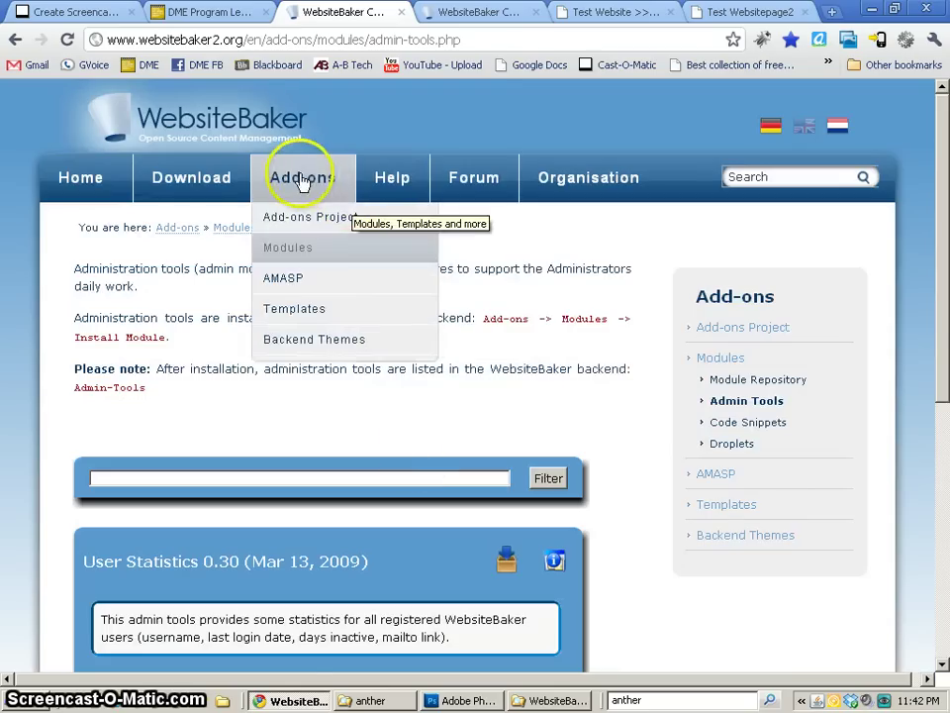
{"action": "left_click", "coordinate": [281, 282]}
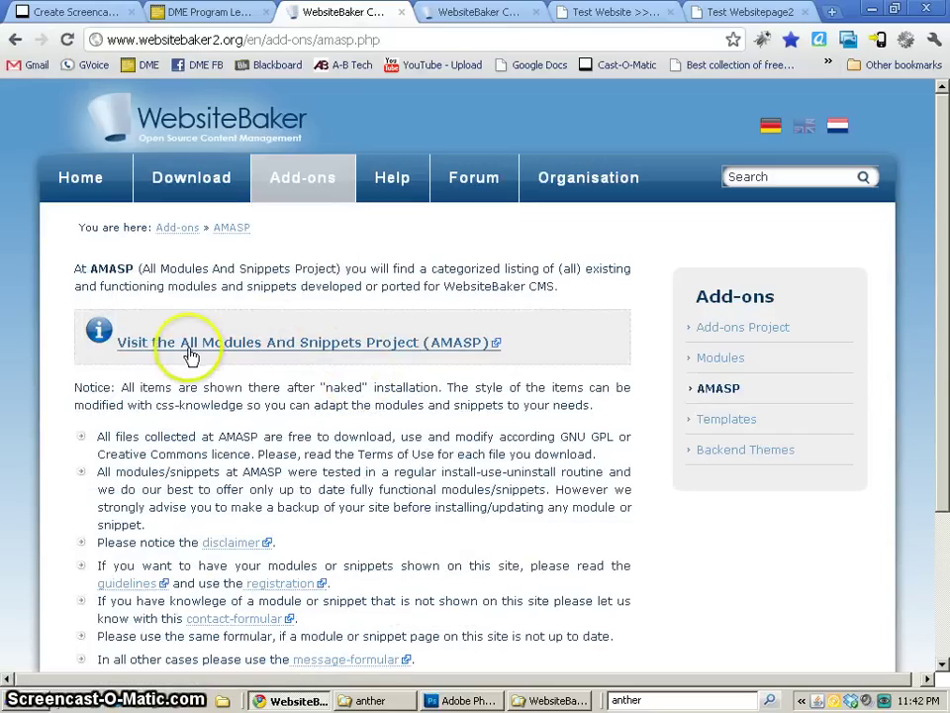
{"action": "left_click", "coordinate": [377, 353]}
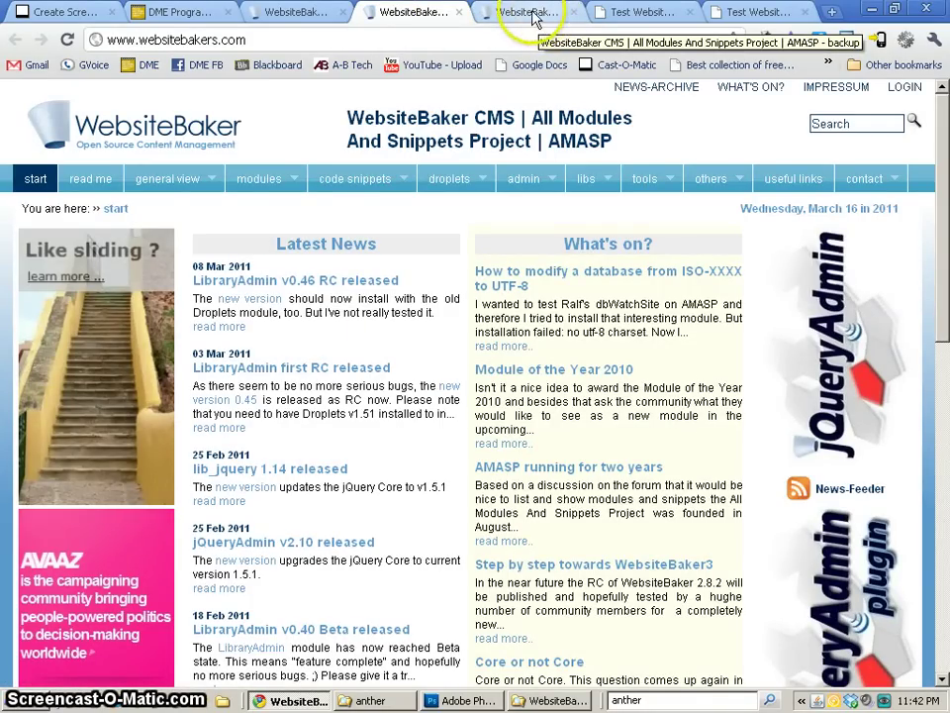
{"action": "mouse_move", "coordinate": [252, 181]}
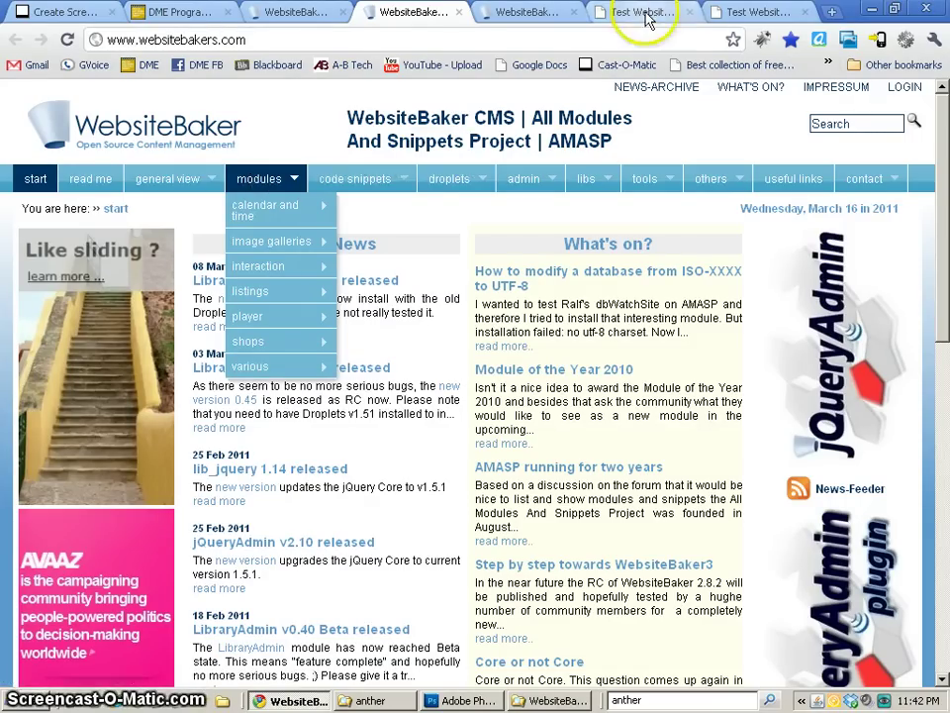
Switch to the local test site's backend and open the Modules page under Add-ons to view its module installation section.
{"action": "left_click", "coordinate": [645, 14]}
{"action": "left_click", "coordinate": [253, 132]}
{"action": "left_click", "coordinate": [237, 170]}
{"action": "left_click", "coordinate": [207, 236]}
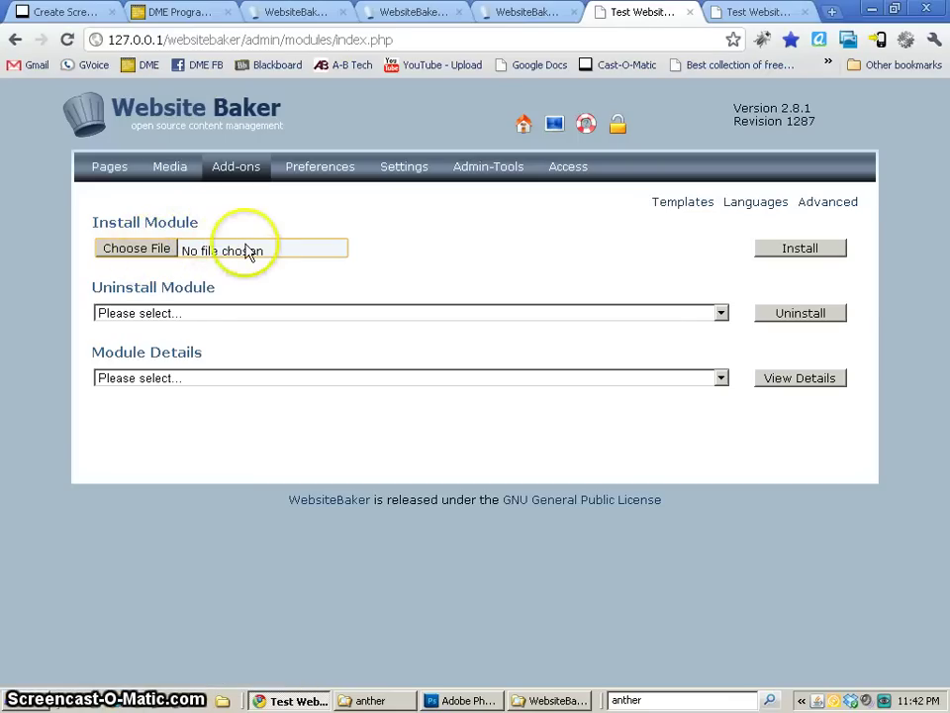
Return to the AMASP site, open the countdown snippet among the counter code snippets and examine its sample code.
{"action": "left_click", "coordinate": [404, 12]}
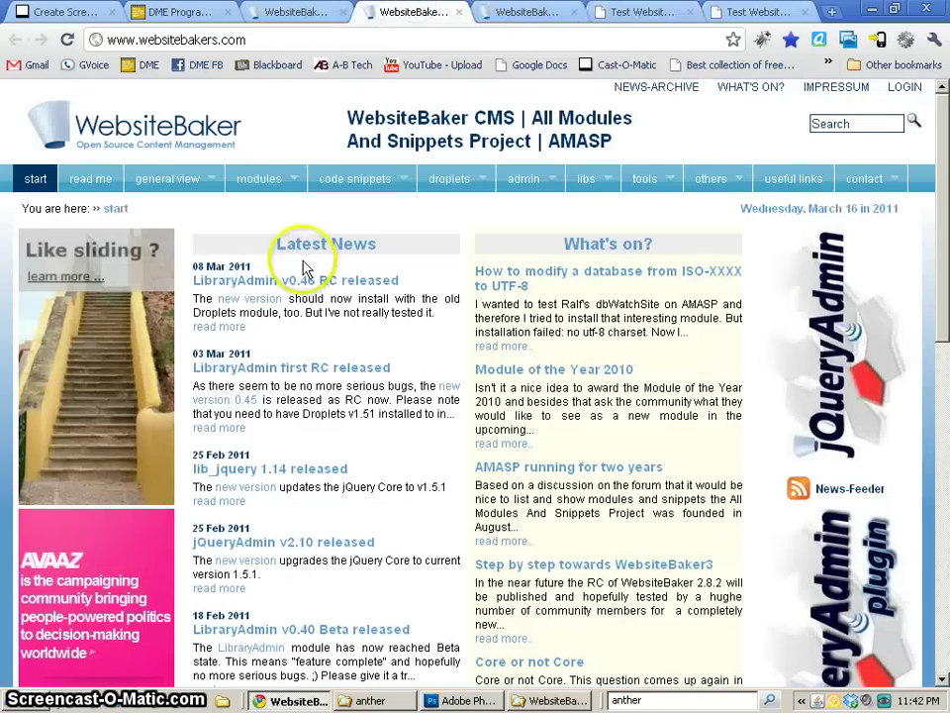
{"action": "mouse_move", "coordinate": [343, 175]}
{"action": "mouse_move", "coordinate": [347, 214]}
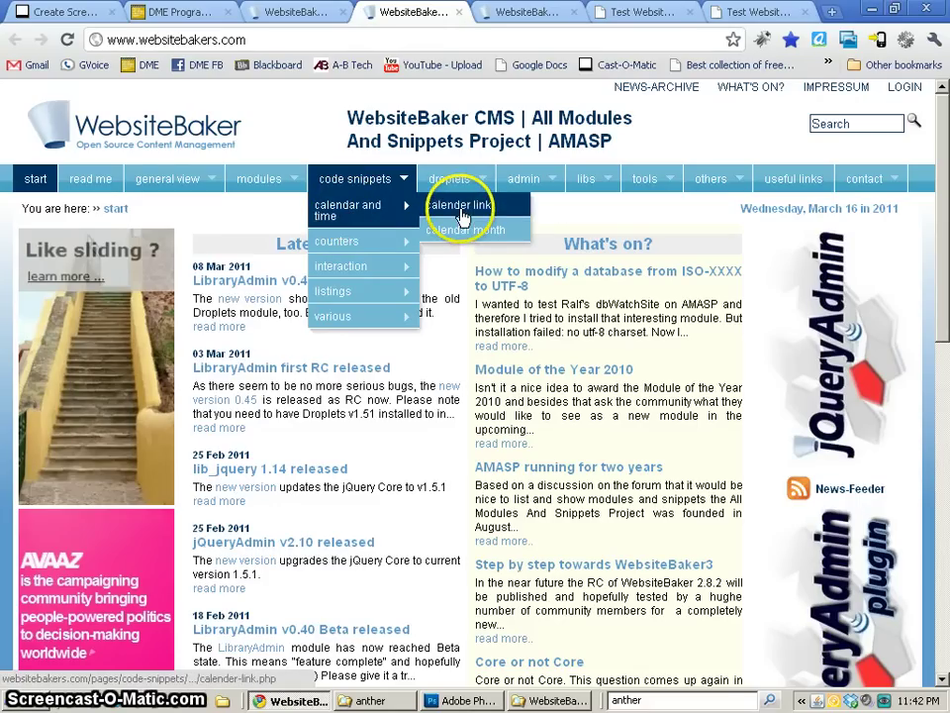
{"action": "mouse_move", "coordinate": [350, 238]}
{"action": "left_click", "coordinate": [480, 252]}
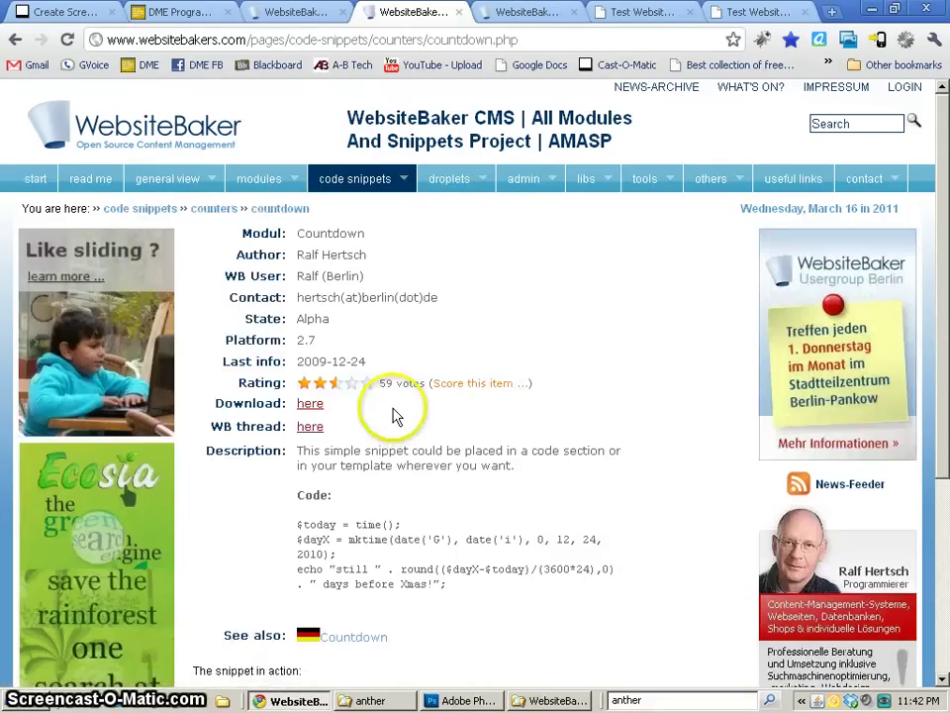
{"action": "scroll", "coordinate": [394, 415], "scroll_direction": "down", "scroll_amount": 2}
{"action": "left_click_drag", "start_coordinate": [297, 339], "coordinate": [453, 409]}
Close the AMASP backup page and open the test site's home page for modification to review its sidebar code block.
{"action": "left_click", "coordinate": [529, 14]}
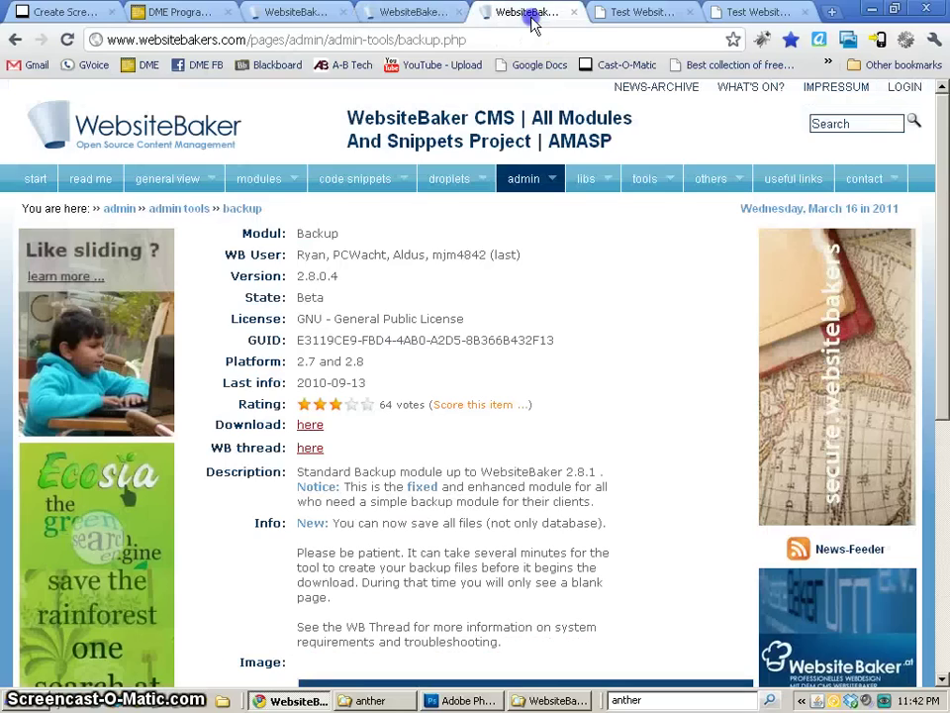
{"action": "left_click", "coordinate": [575, 12]}
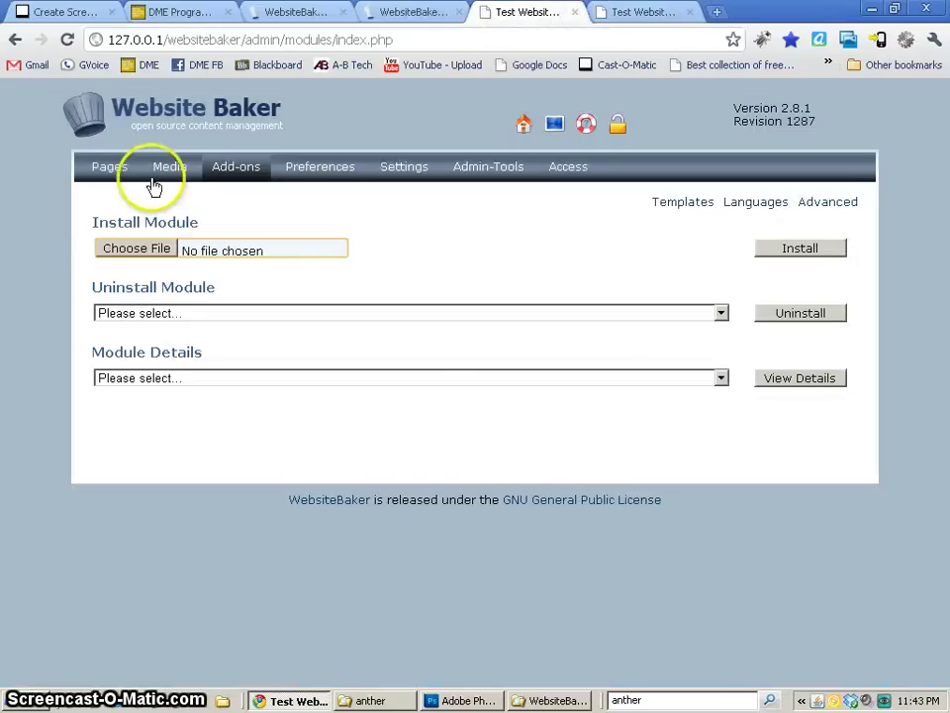
{"action": "left_click", "coordinate": [117, 173]}
{"action": "left_click", "coordinate": [147, 263]}
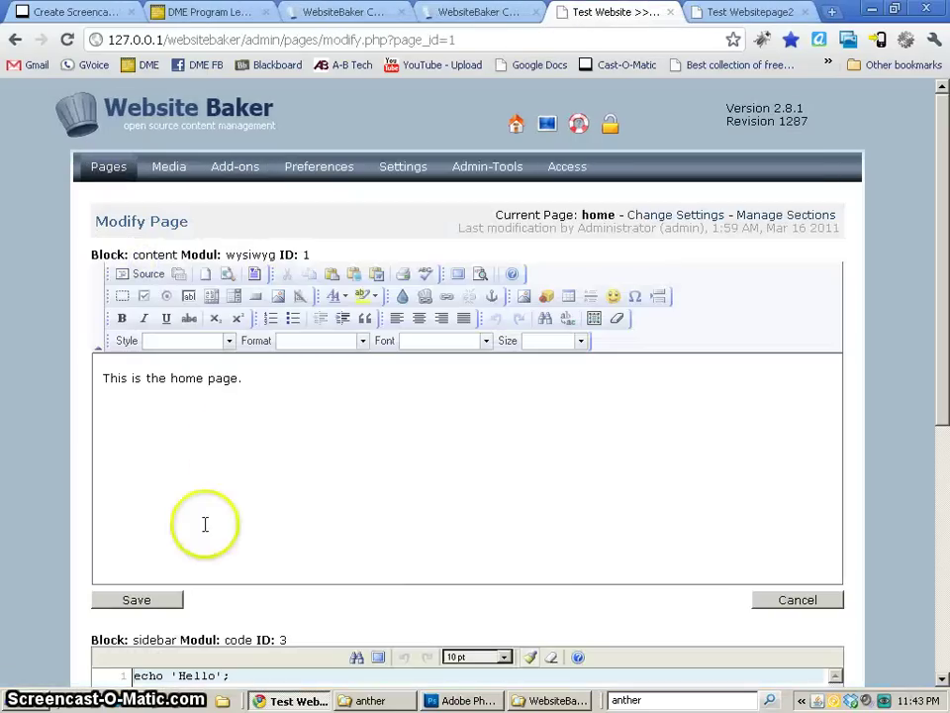
{"action": "scroll", "coordinate": [212, 516], "scroll_direction": "down", "scroll_amount": 5}
{"action": "left_click", "coordinate": [215, 256]}
{"action": "left_click_drag", "start_coordinate": [214, 256], "coordinate": [136, 226]}
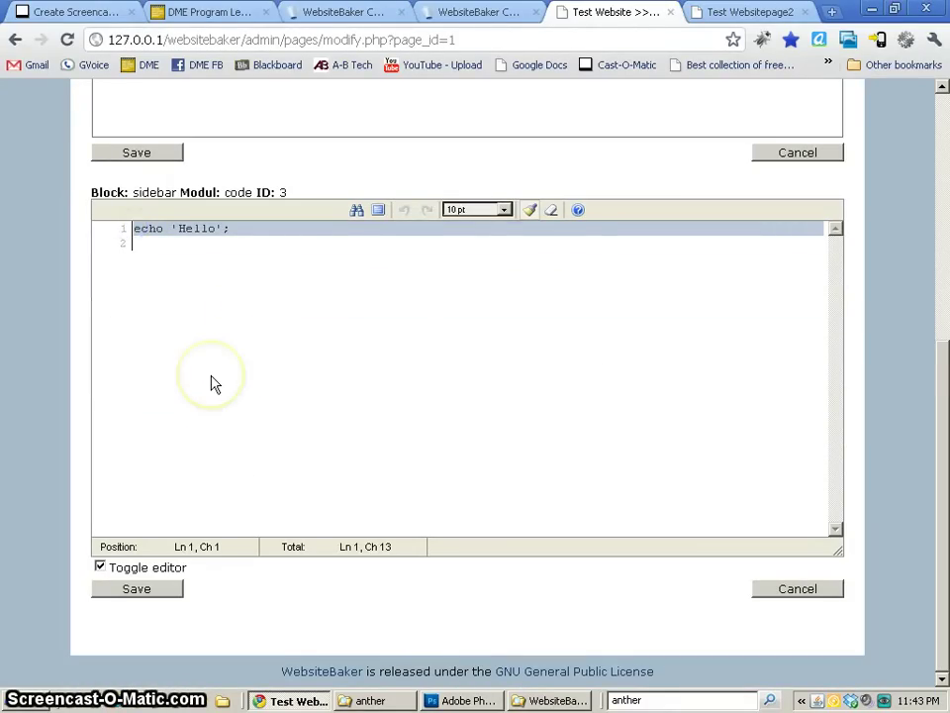
Return to the AMASP countdown snippet page and examine the code alongside the sample output of the snippet in action.
{"action": "left_click", "coordinate": [369, 14]}
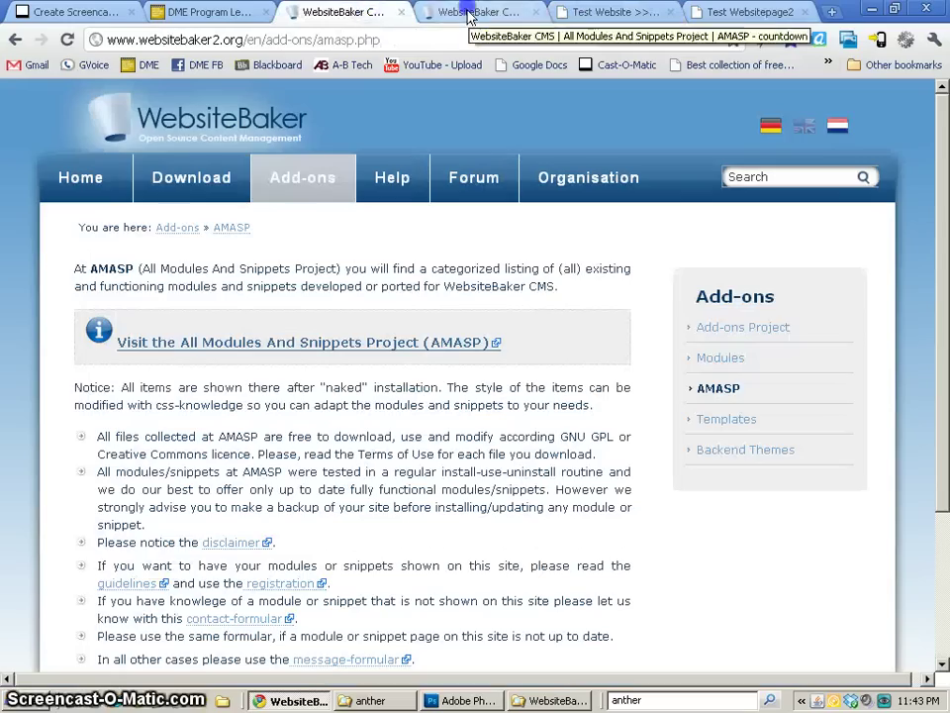
{"action": "left_click", "coordinate": [455, 14]}
{"action": "left_click", "coordinate": [356, 339]}
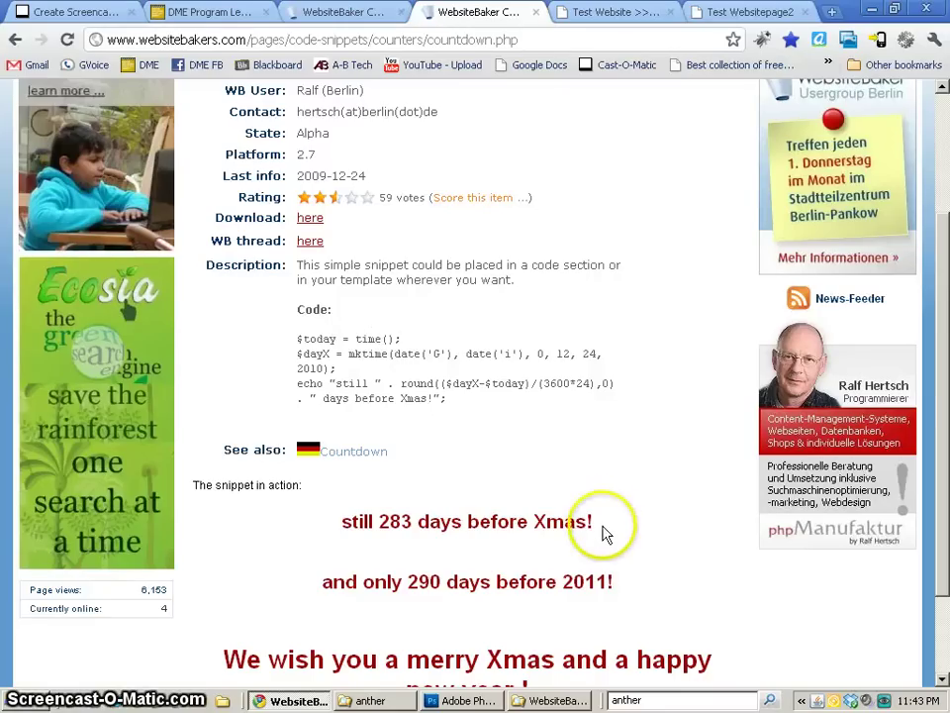
{"action": "scroll", "coordinate": [604, 535], "scroll_direction": "down", "scroll_amount": 3}
{"action": "left_click_drag", "start_coordinate": [351, 403], "coordinate": [676, 560]}
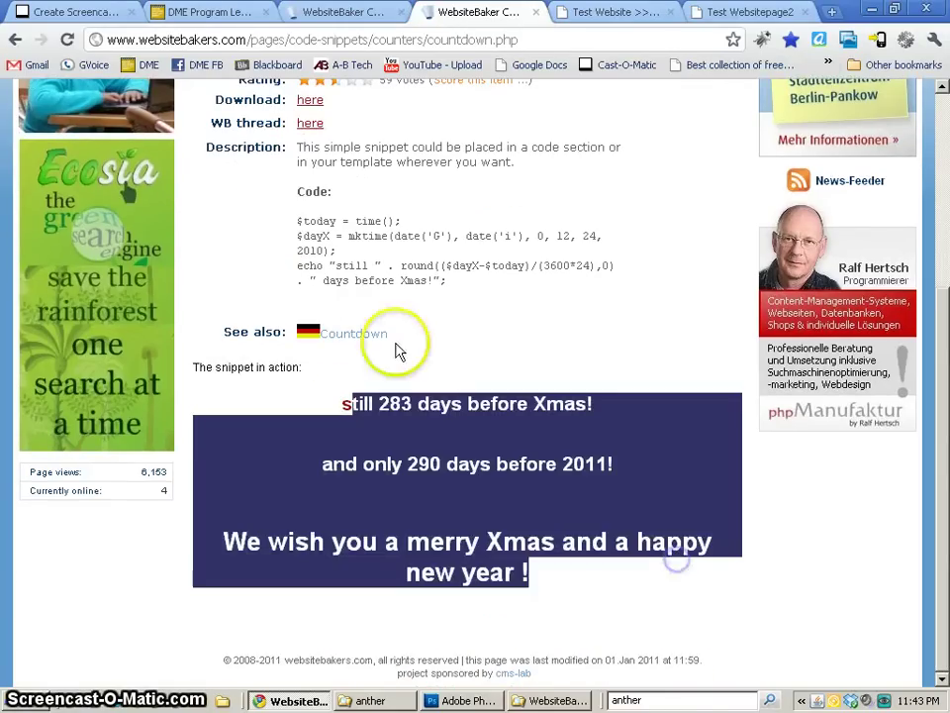
{"action": "left_click", "coordinate": [433, 320]}
{"action": "scroll", "coordinate": [484, 314], "scroll_direction": "up", "scroll_amount": 8}
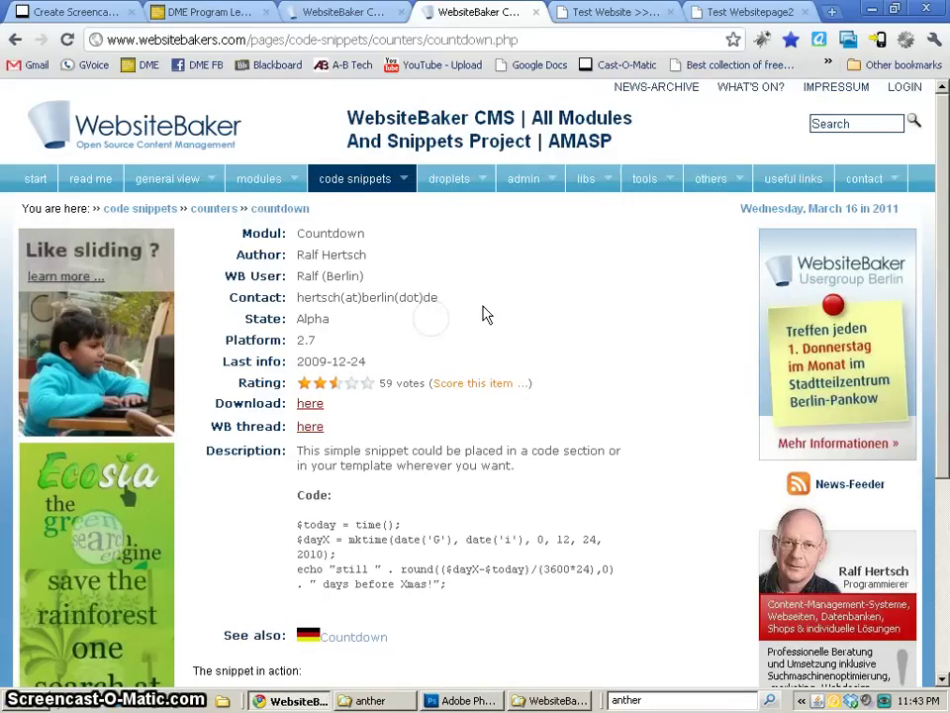
{"action": "left_click", "coordinate": [386, 170]}
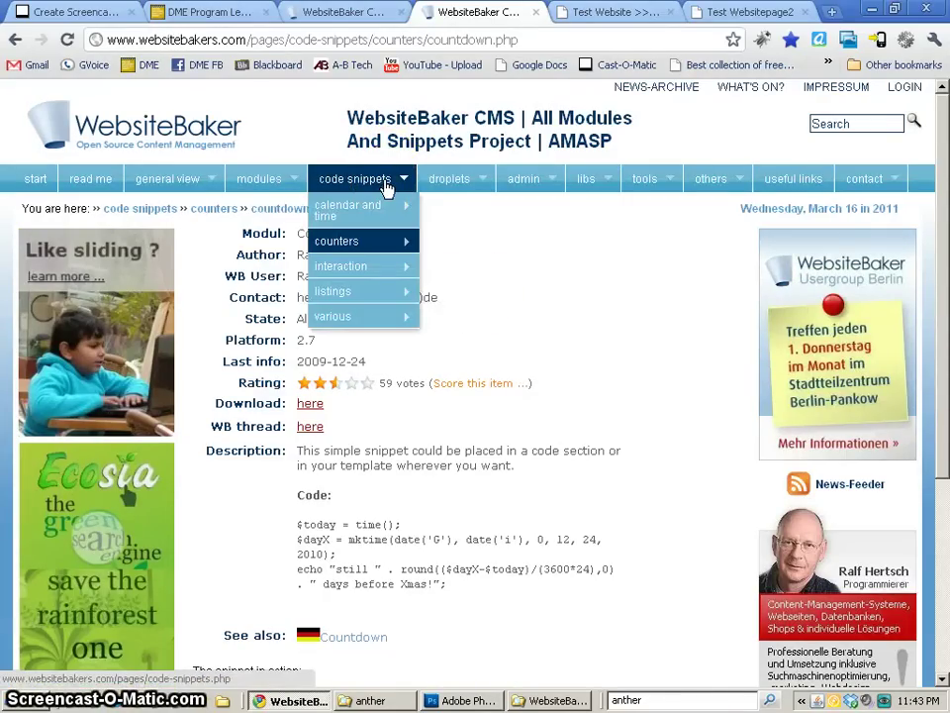
{"action": "left_click", "coordinate": [446, 180]}
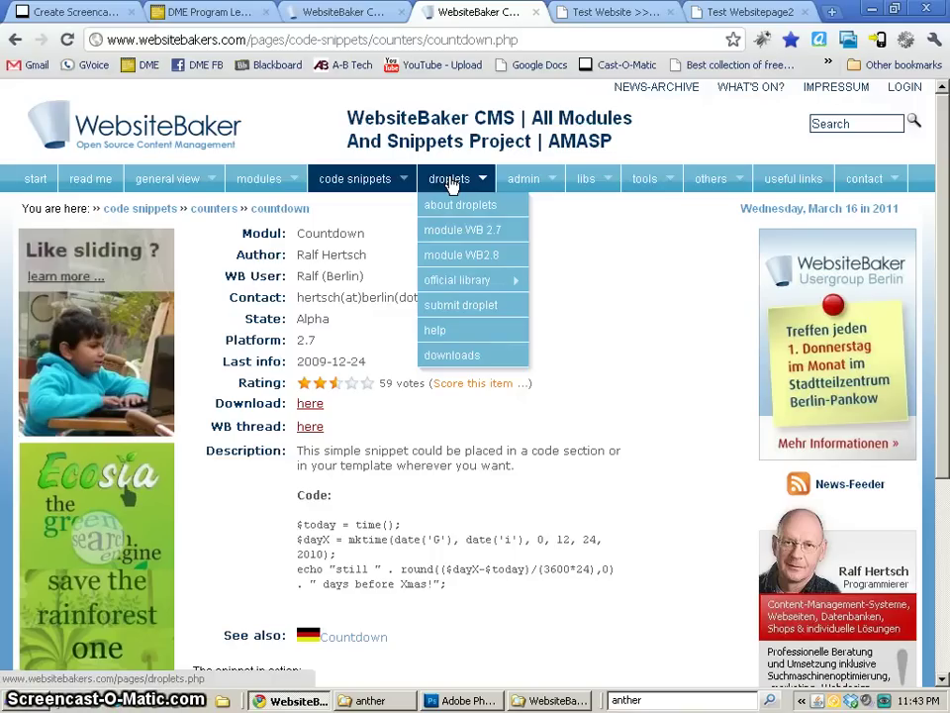
{"action": "mouse_move", "coordinate": [470, 287]}
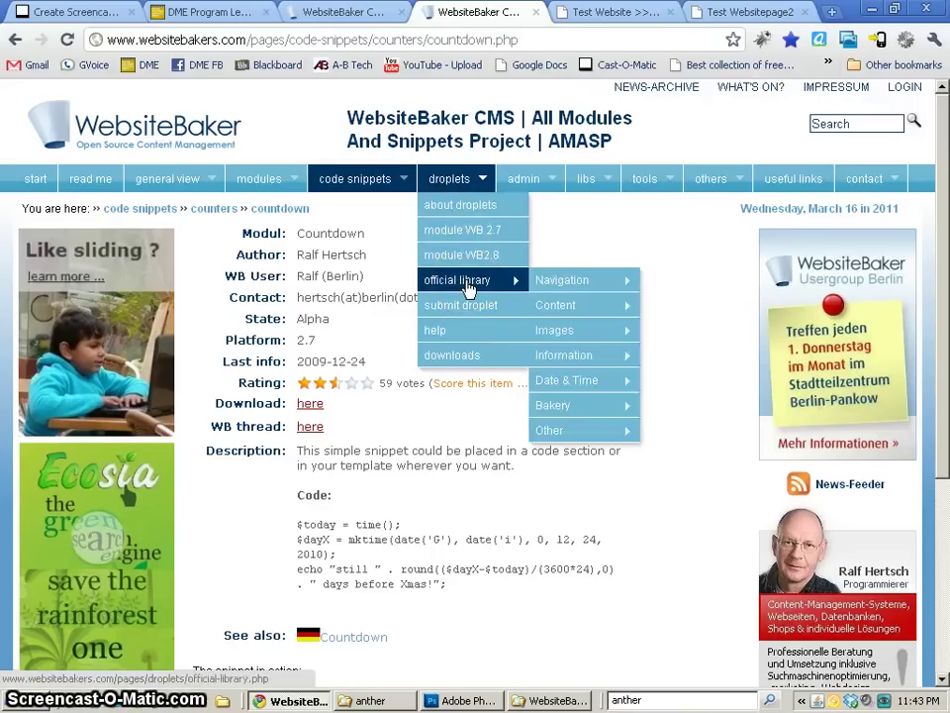
{"action": "left_click", "coordinate": [579, 230]}
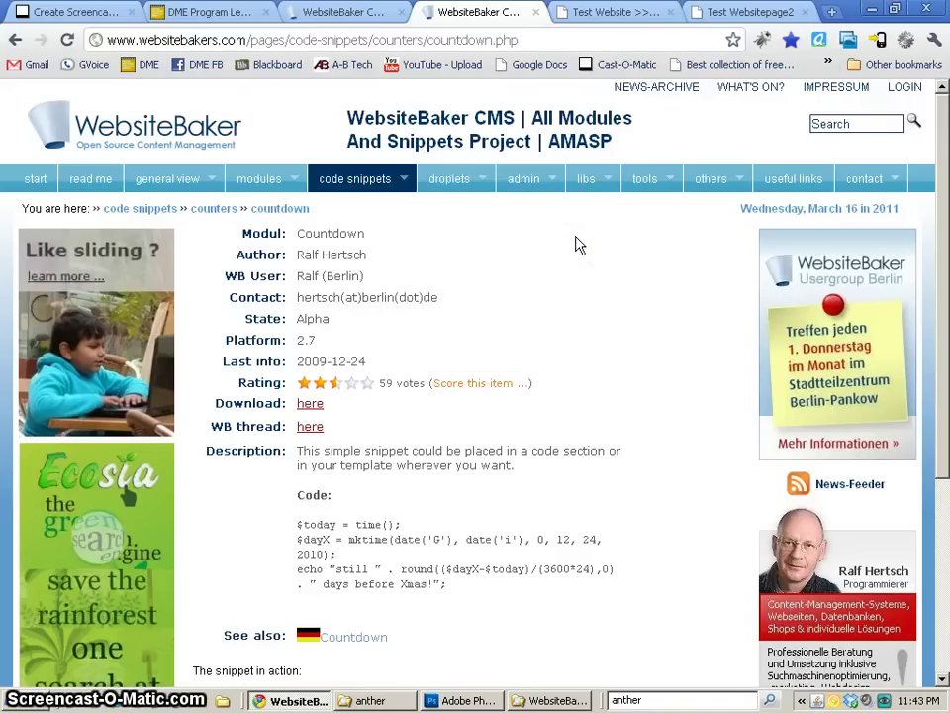
Open the addon file editor page from the AMASP site's admin tools.
{"action": "left_click", "coordinate": [543, 187]}
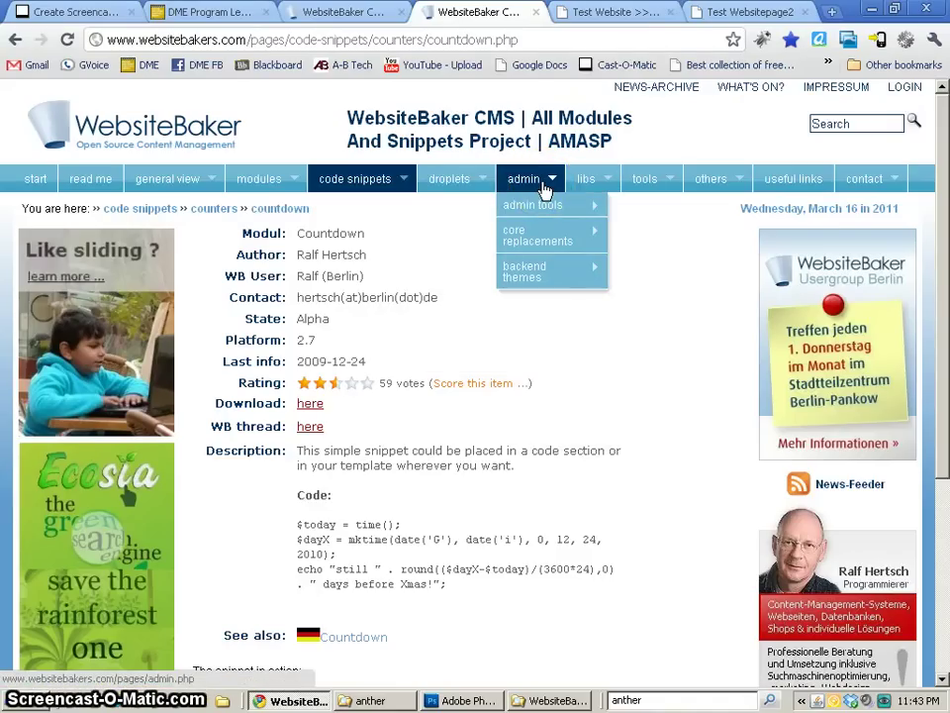
{"action": "left_click", "coordinate": [532, 204]}
{"action": "left_click", "coordinate": [668, 209]}
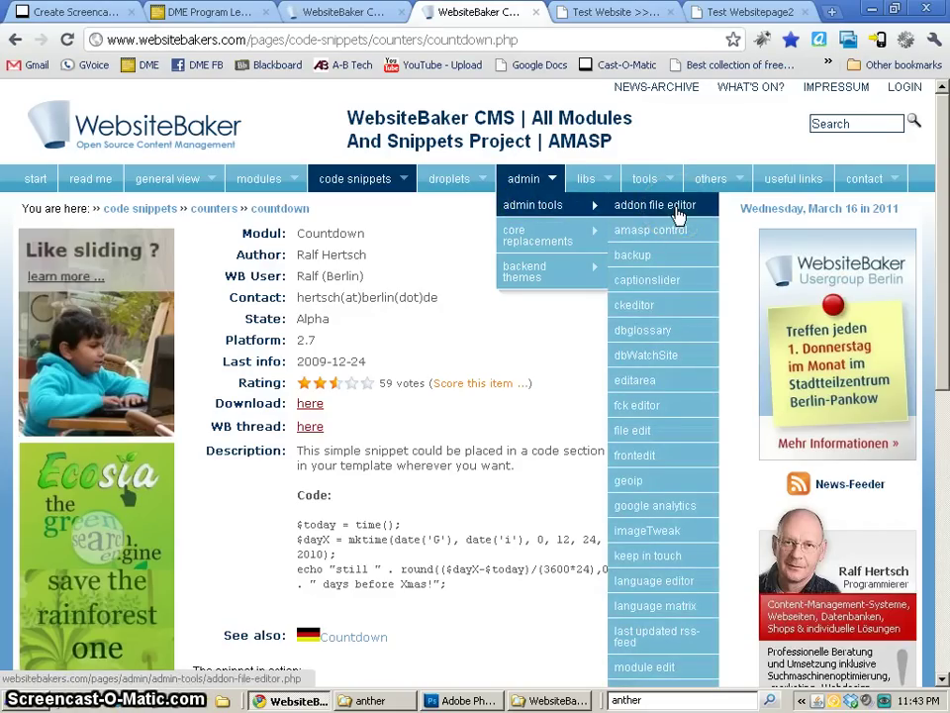
{"action": "left_click", "coordinate": [677, 213]}
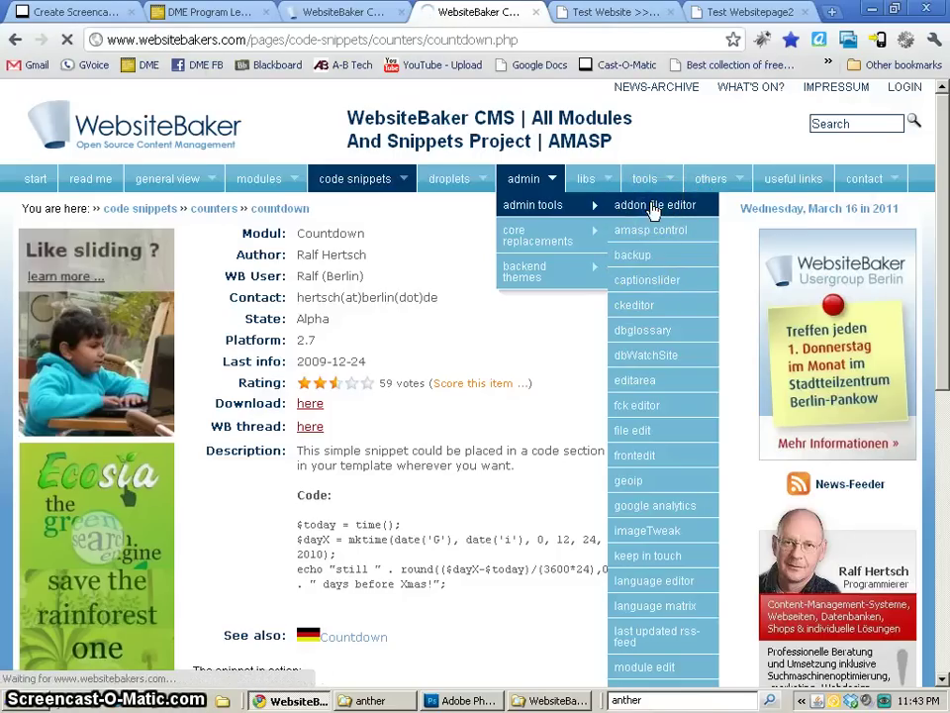
{"action": "left_click", "coordinate": [652, 213]}
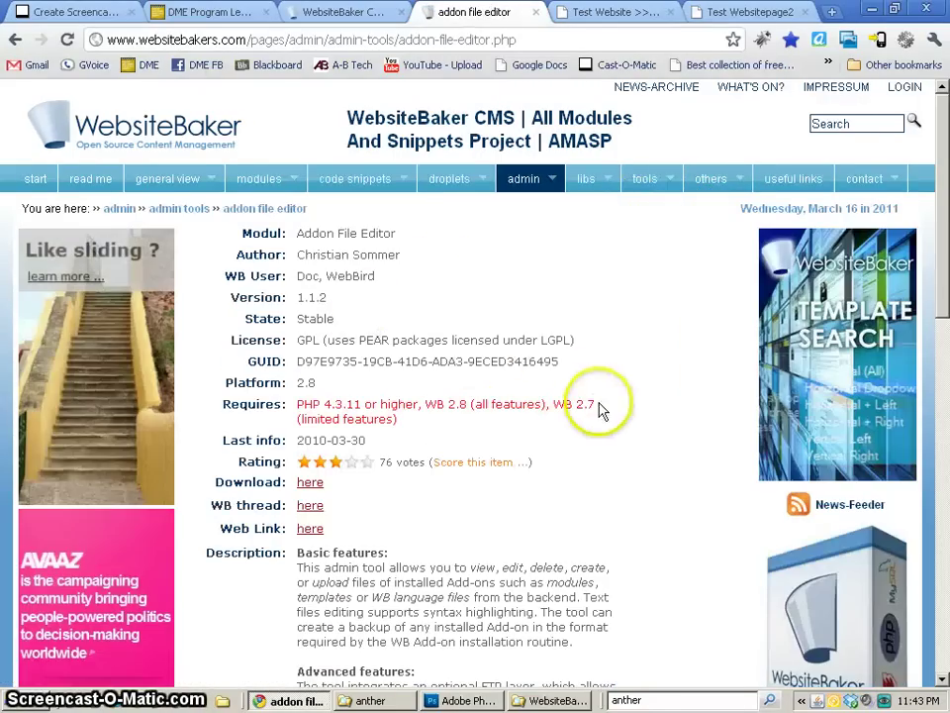
Download the Addon File Editor archive and show the file in its download folder, then minimize the folder window.
{"action": "scroll", "coordinate": [599, 406], "scroll_direction": "down", "scroll_amount": 1}
{"action": "scroll", "coordinate": [599, 406], "scroll_direction": "down", "scroll_amount": 1}
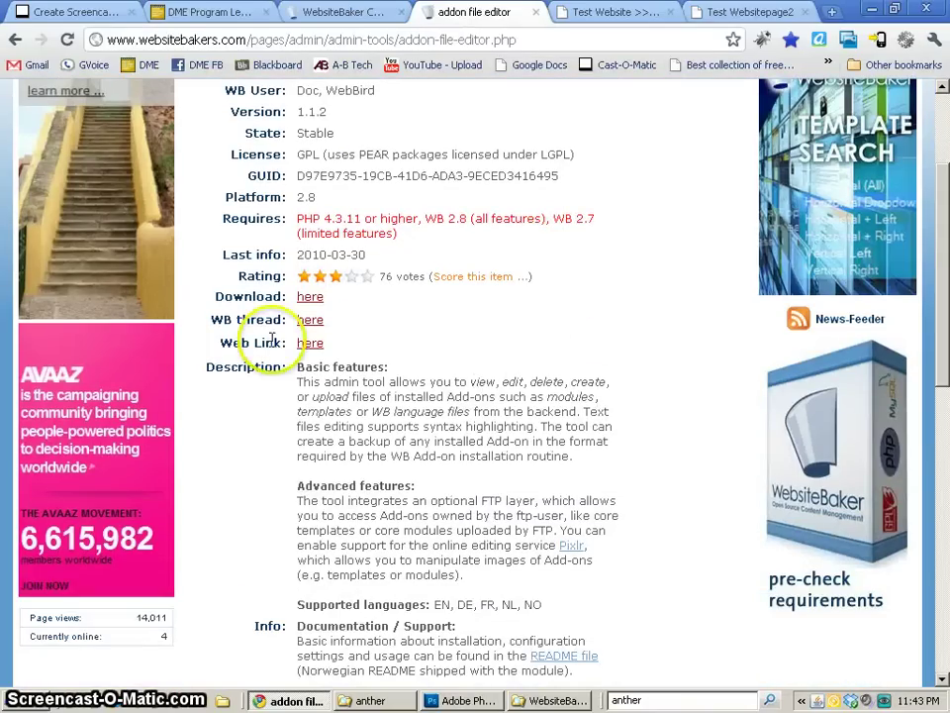
{"action": "left_click", "coordinate": [313, 299]}
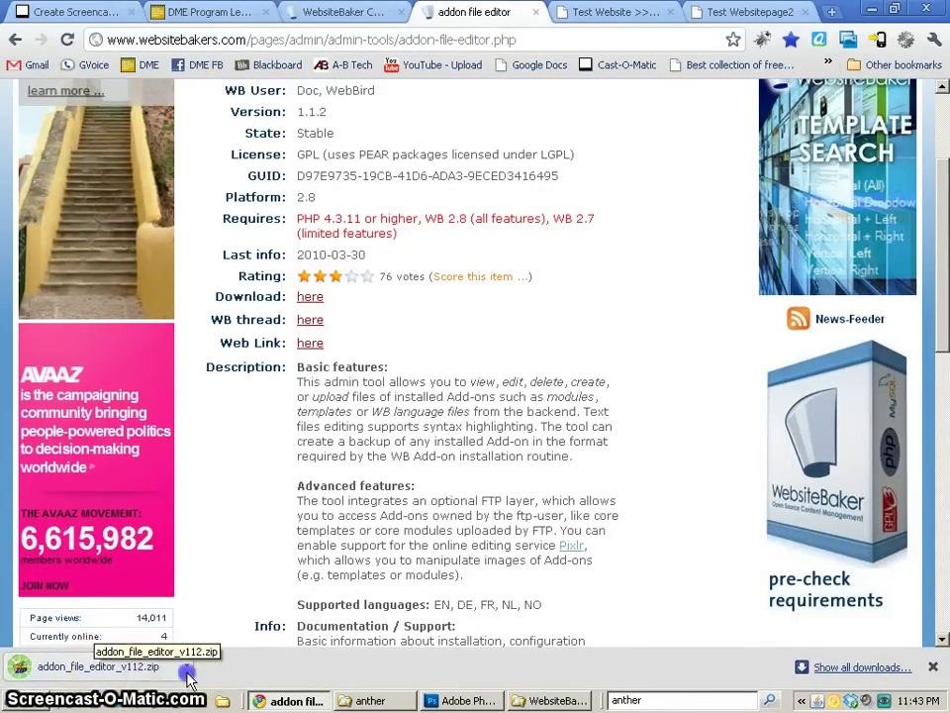
{"action": "right_click", "coordinate": [161, 683]}
{"action": "left_click", "coordinate": [218, 707]}
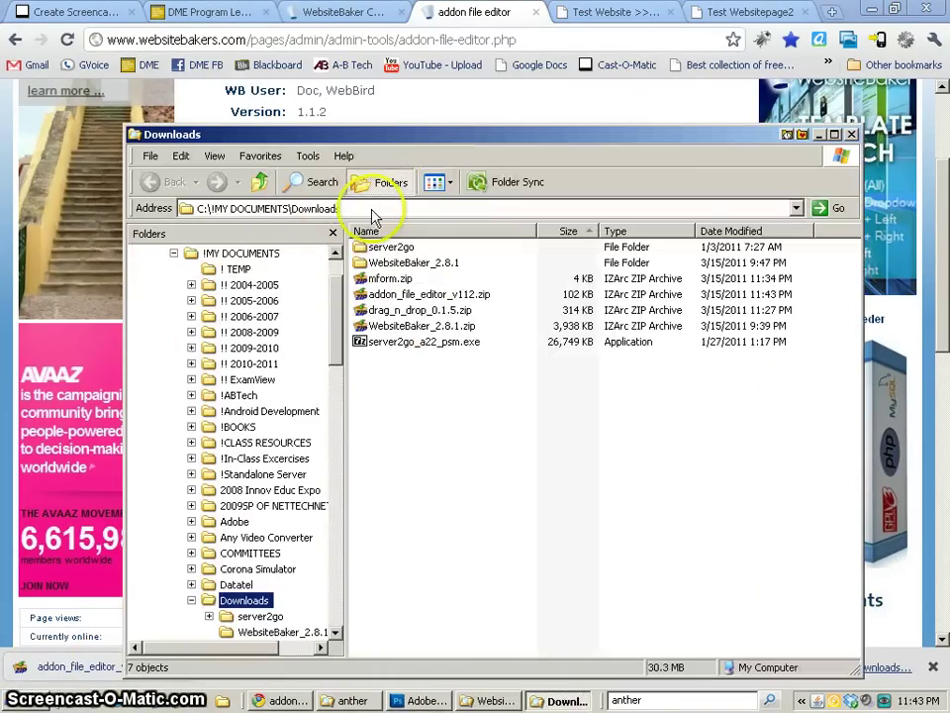
{"action": "left_click", "coordinate": [819, 134]}
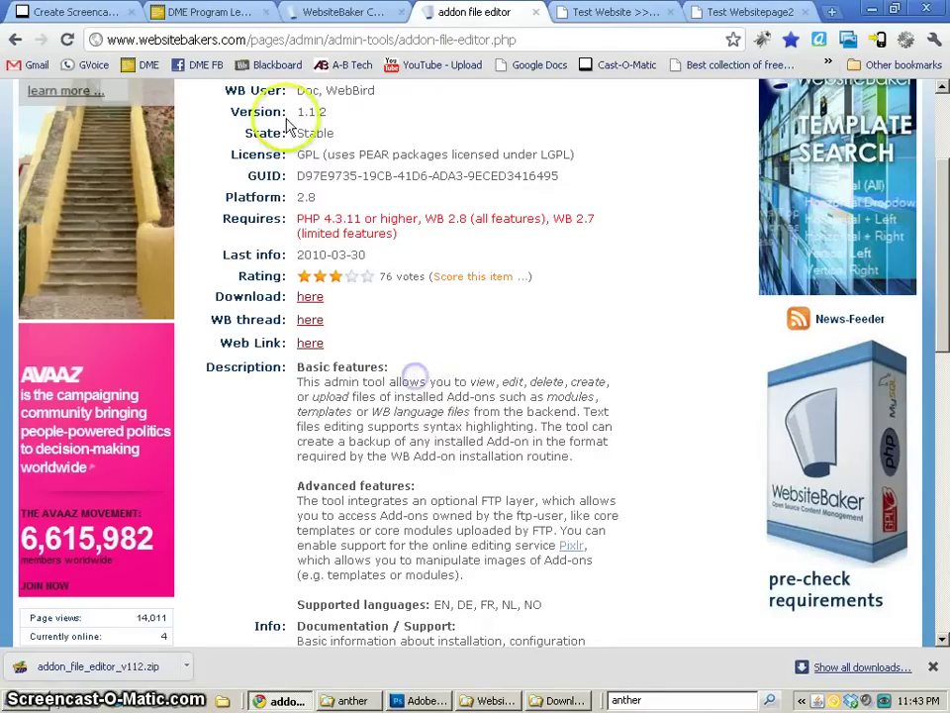
Open the backup module's page from the AMASP site's admin tools and download its archive, backup_2.8.0.4.zip.
{"action": "scroll", "coordinate": [444, 89], "scroll_direction": "up", "scroll_amount": 3}
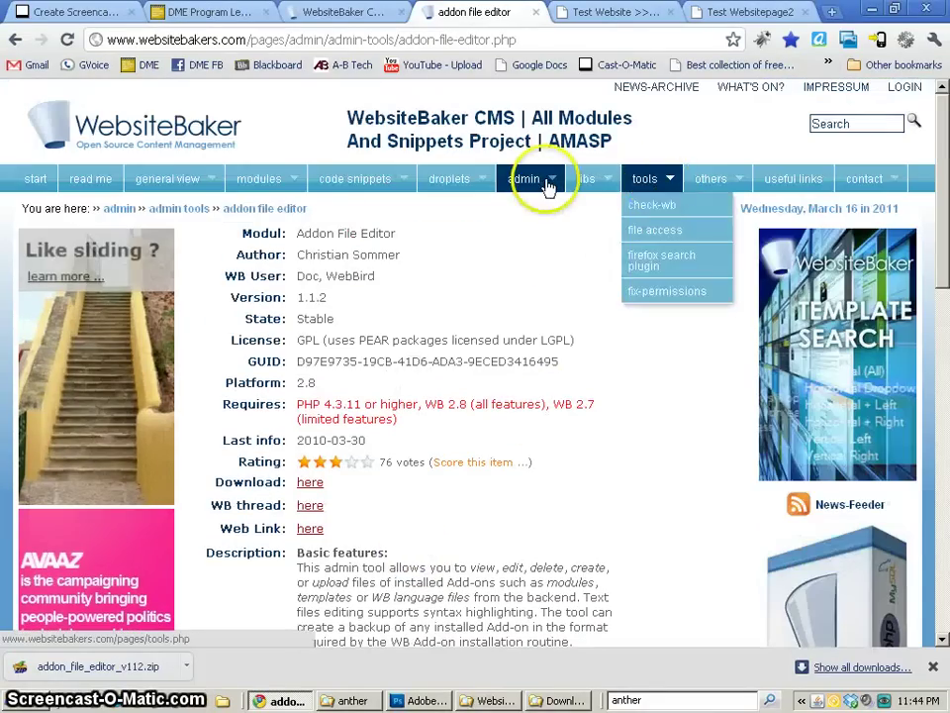
{"action": "mouse_move", "coordinate": [548, 188]}
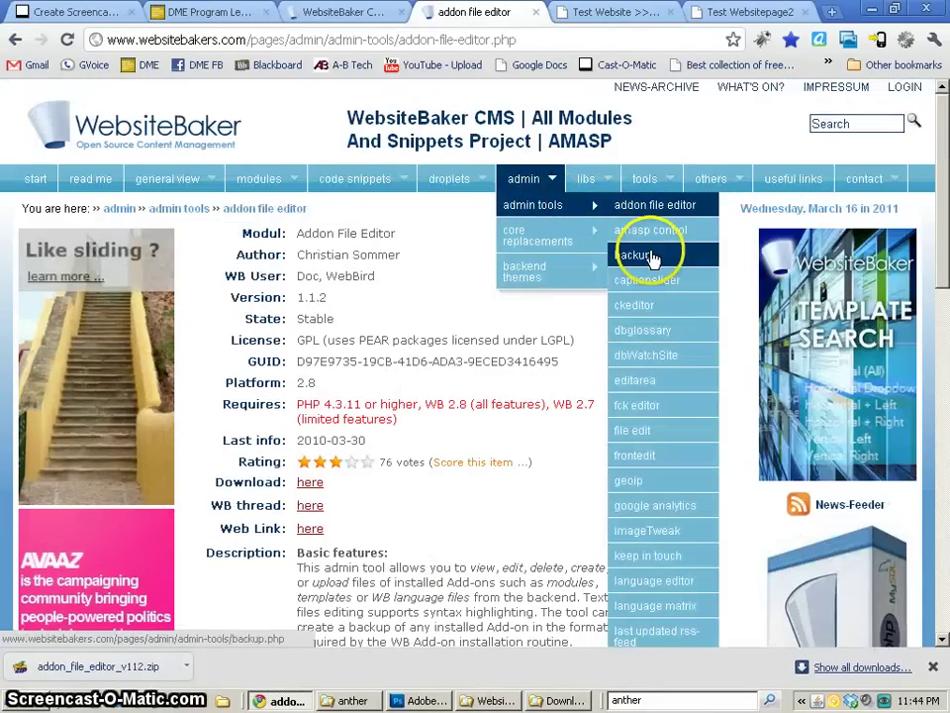
{"action": "left_click", "coordinate": [652, 256]}
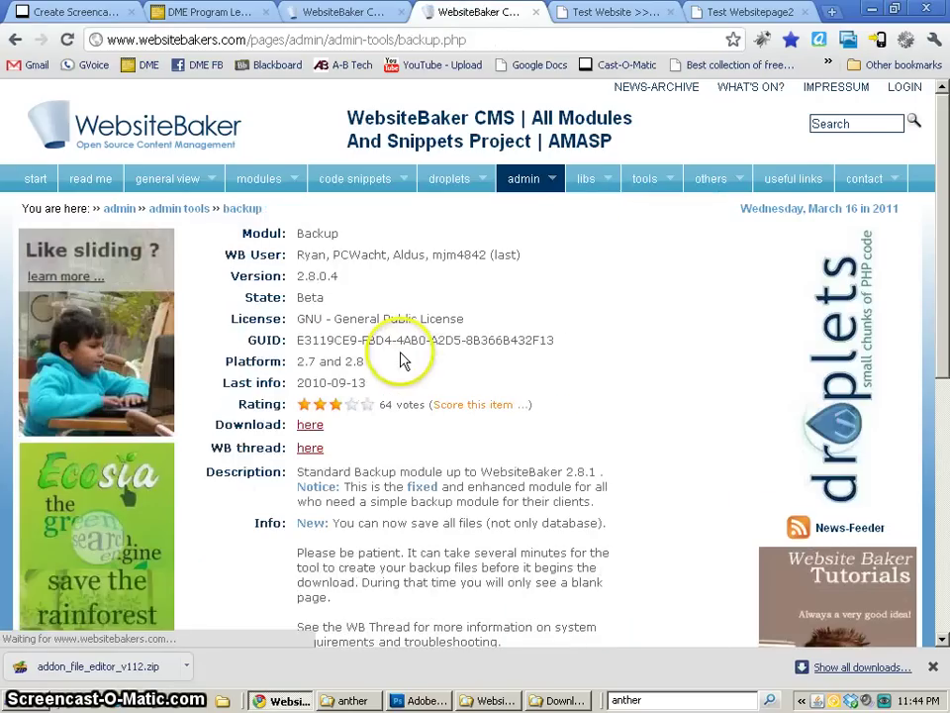
{"action": "scroll", "coordinate": [402, 359], "scroll_direction": "down", "scroll_amount": 2}
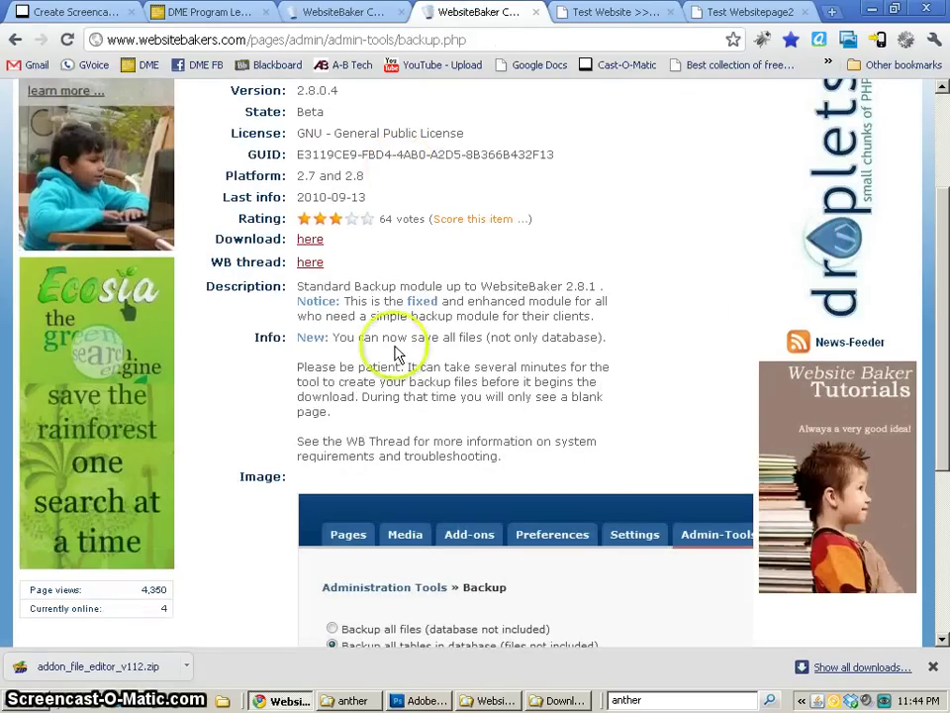
{"action": "left_click", "coordinate": [312, 240]}
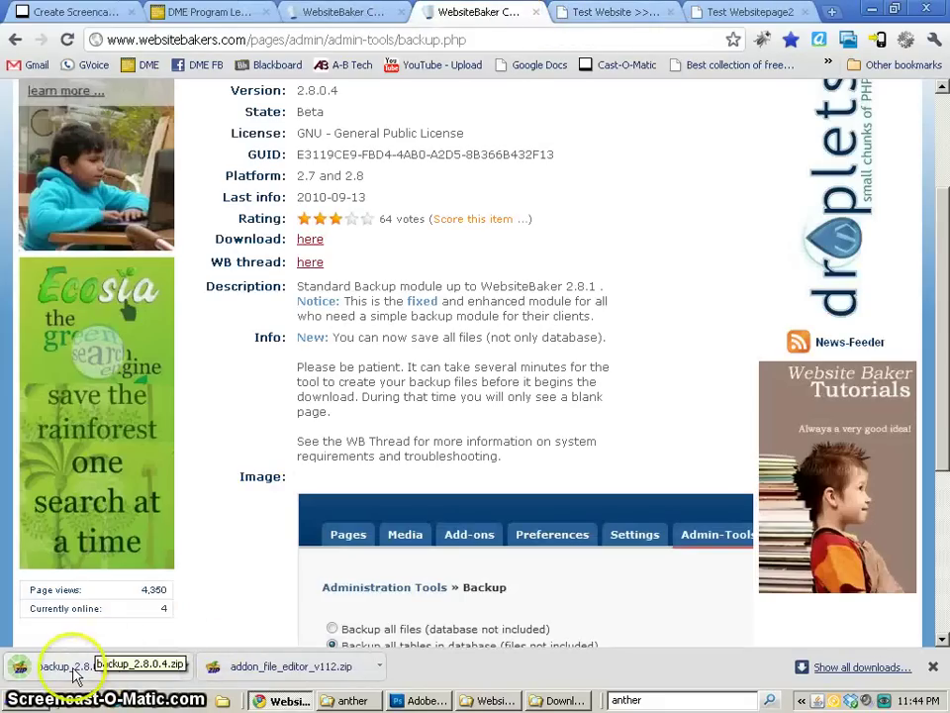
Open module installation in the test site's backend and choose addon_file_editor_v112.zip from the Downloads folder in My Documents.
{"action": "left_click", "coordinate": [655, 14]}
{"action": "scroll", "coordinate": [396, 337], "scroll_direction": "up", "scroll_amount": 10}
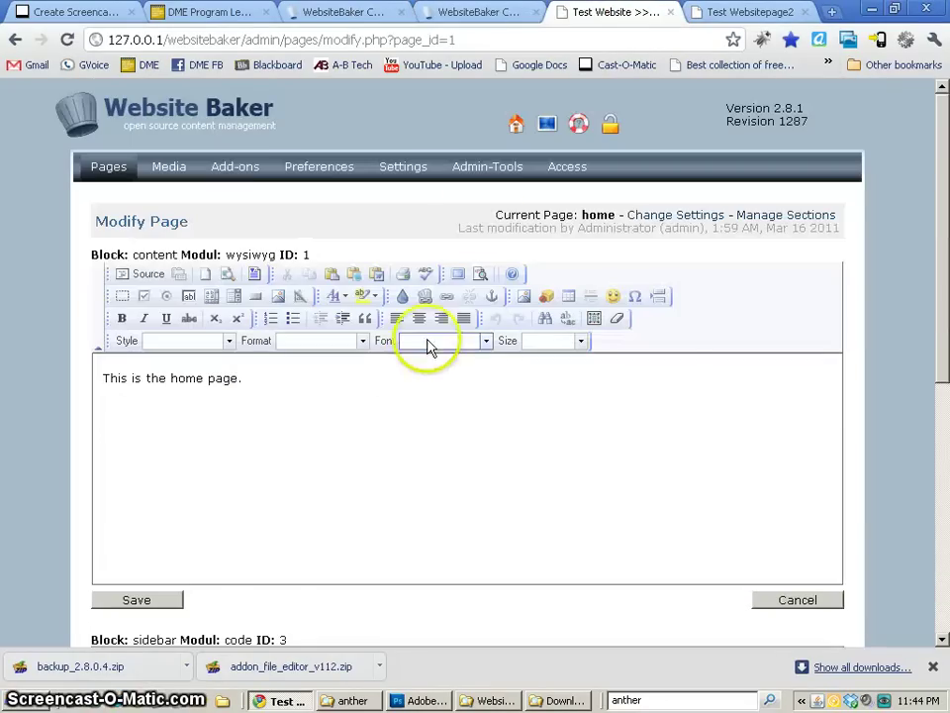
{"action": "left_click", "coordinate": [238, 170]}
{"action": "left_click", "coordinate": [199, 234]}
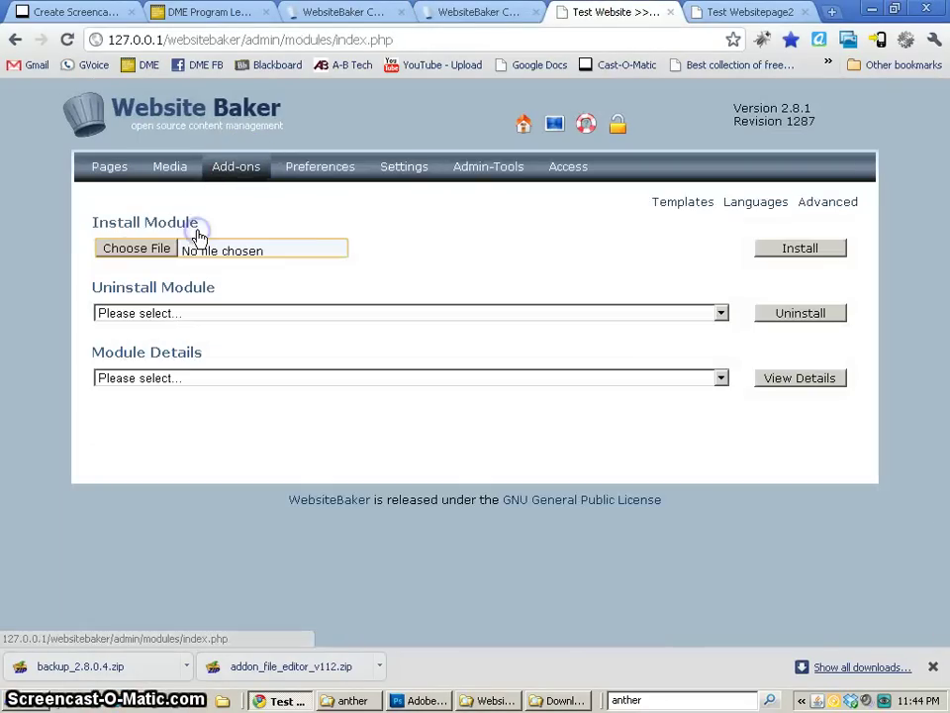
{"action": "left_click", "coordinate": [161, 249]}
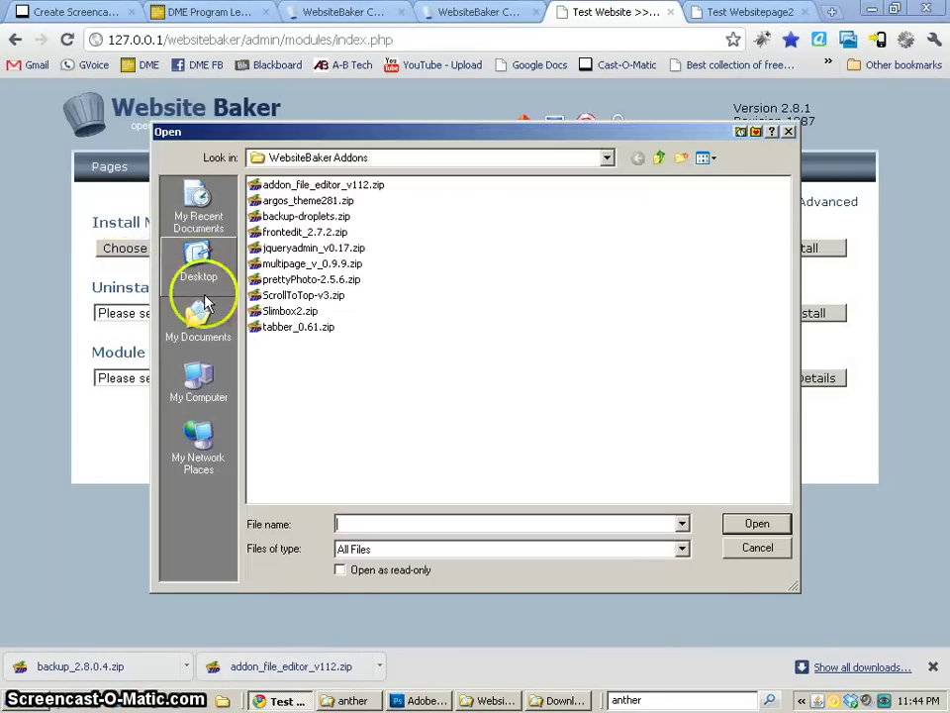
{"action": "left_click", "coordinate": [208, 335]}
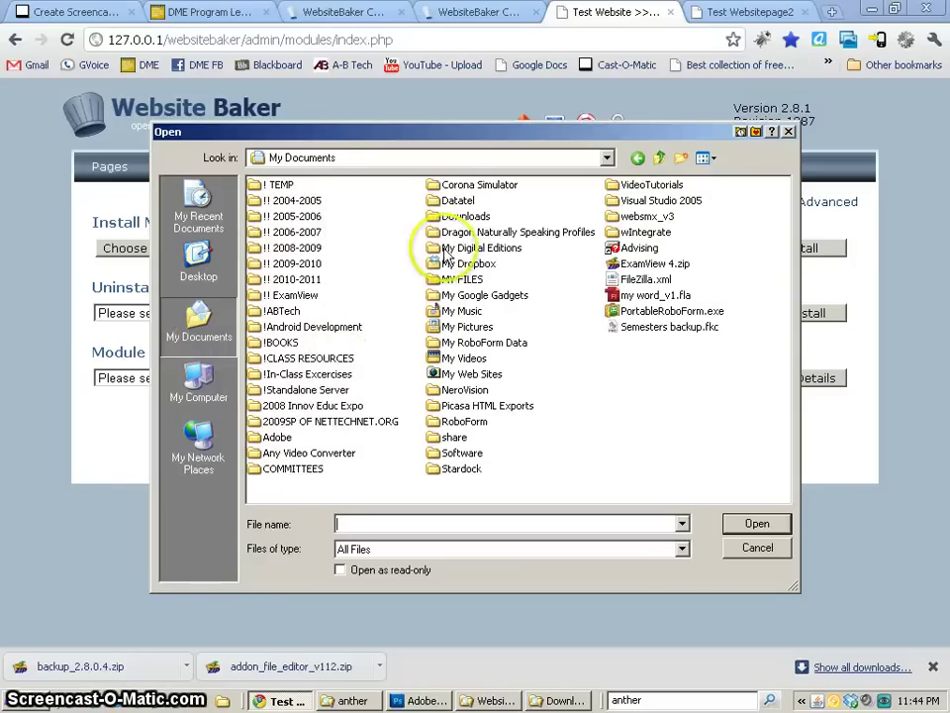
{"action": "double_click", "coordinate": [445, 216]}
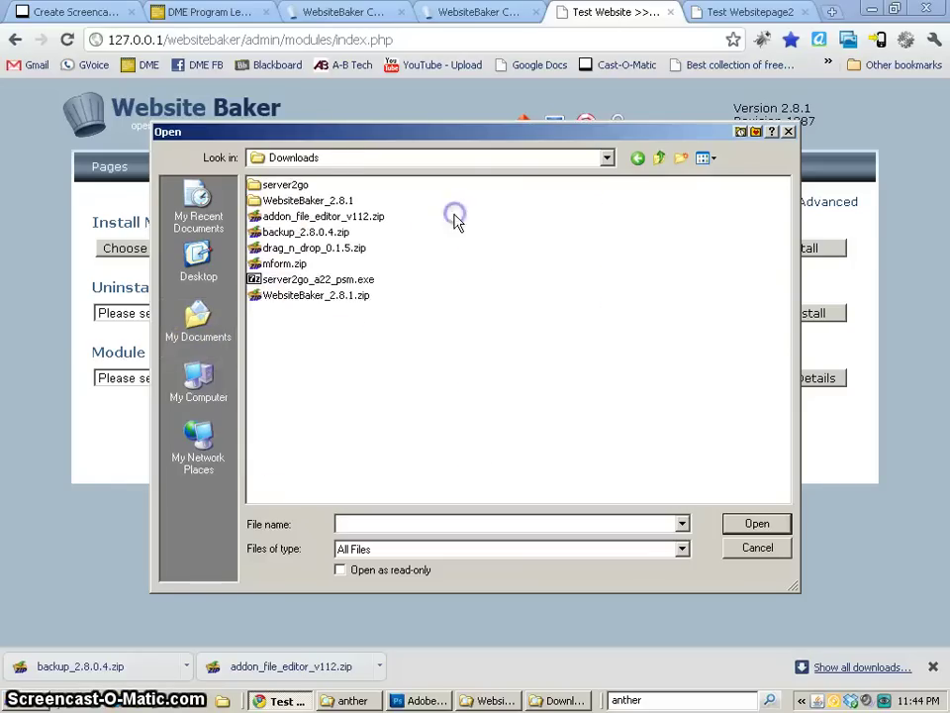
{"action": "left_click", "coordinate": [327, 217]}
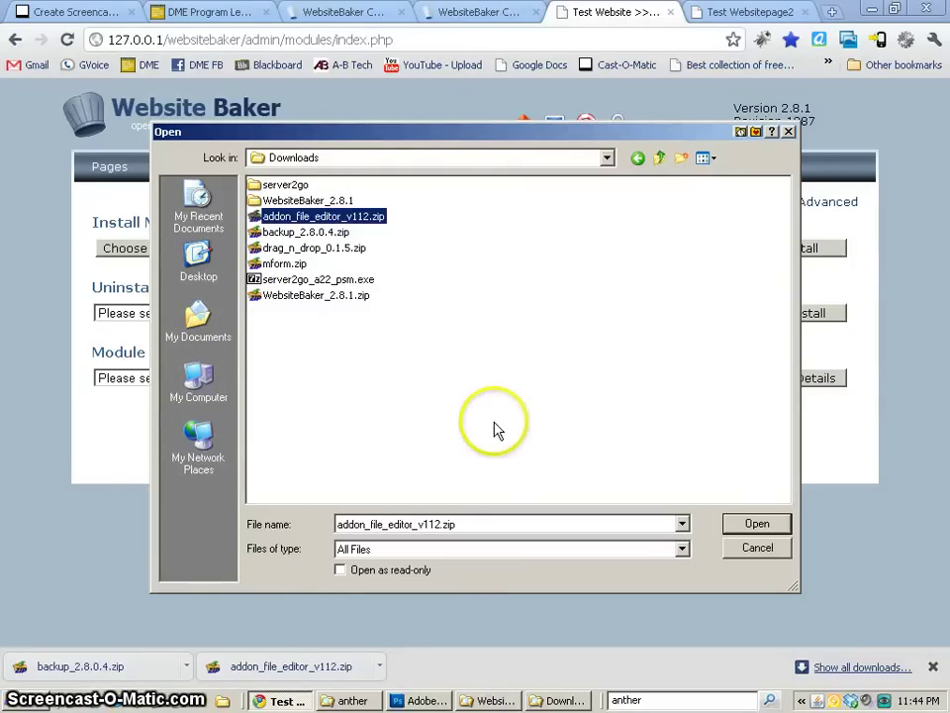
{"action": "left_click", "coordinate": [733, 529]}
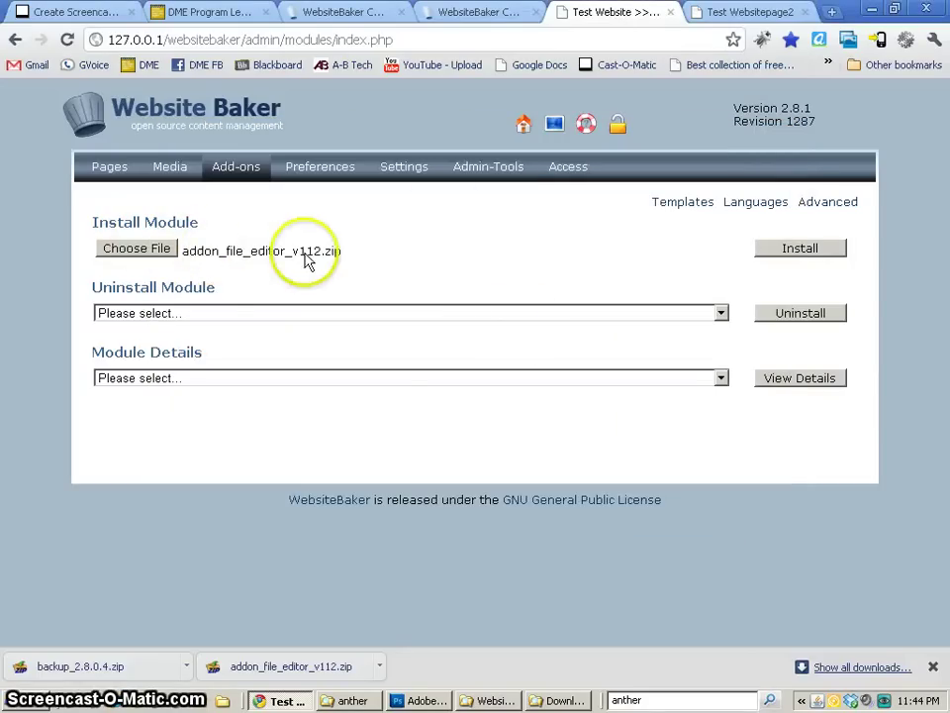
Review the current Administration Tools list in a separate browser tab, and install the selected Addon File Editor module.
{"action": "right_click", "coordinate": [473, 170]}
{"action": "left_click", "coordinate": [550, 121]}
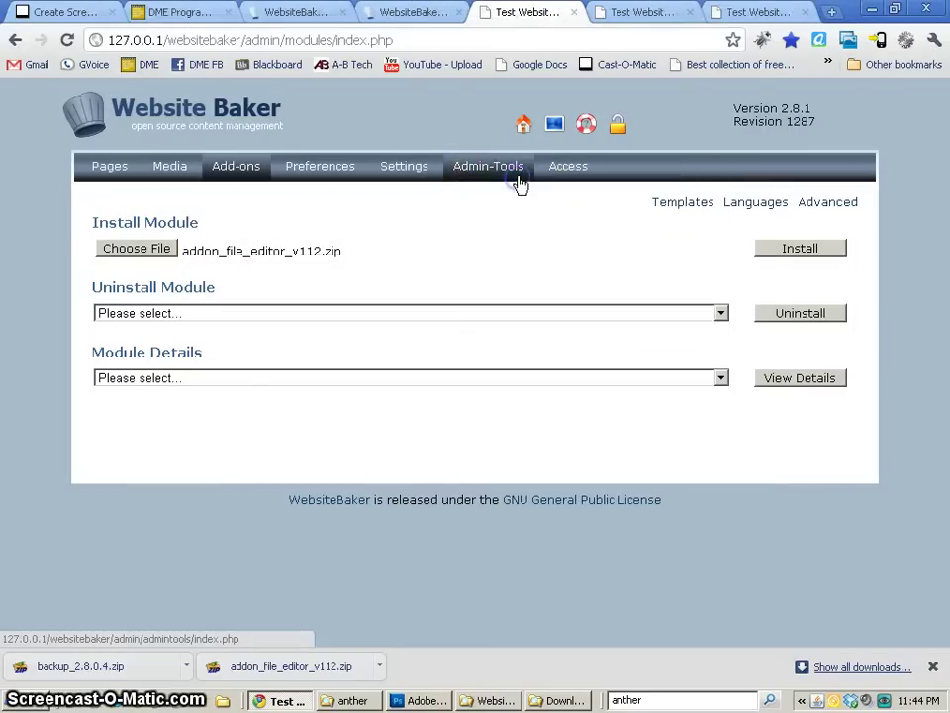
{"action": "left_click", "coordinate": [656, 14]}
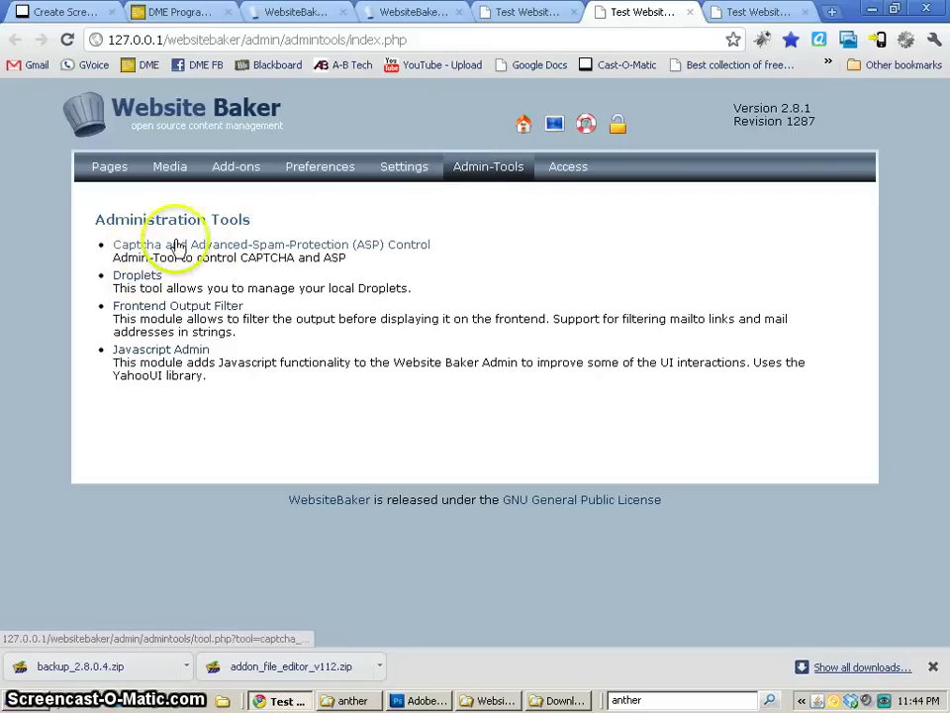
{"action": "left_click", "coordinate": [522, 14]}
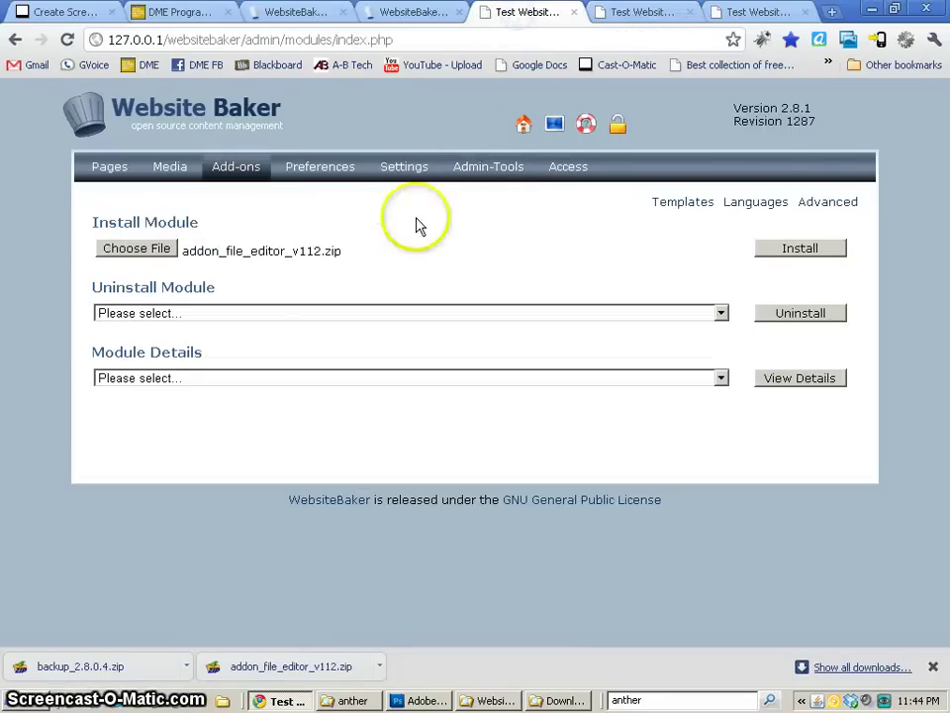
{"action": "left_click", "coordinate": [818, 253]}
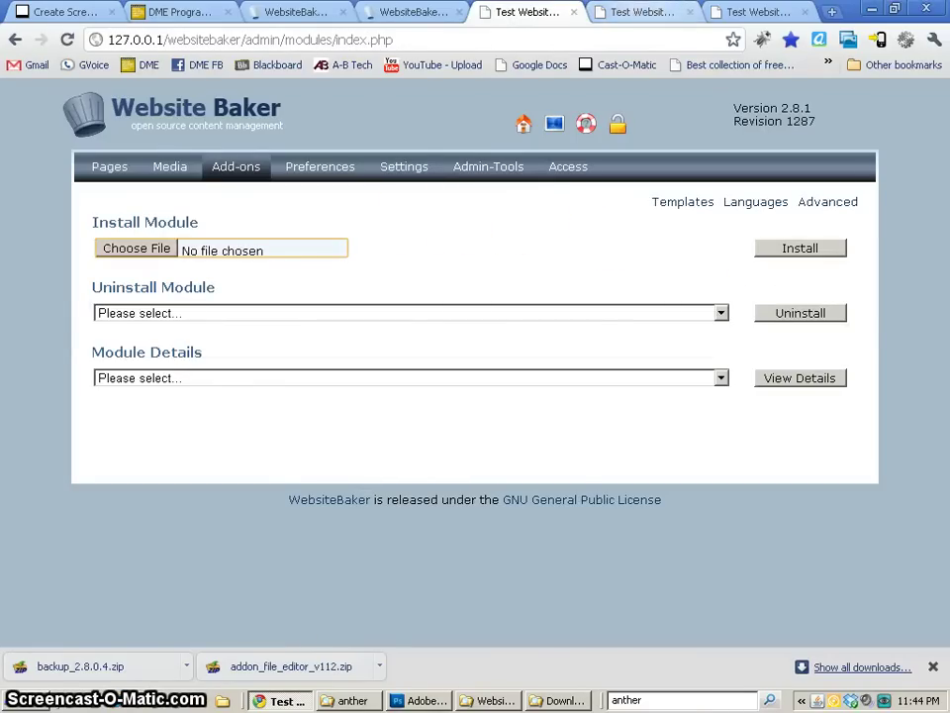
Reload the Administration Tools page, open the Addon File Editor and expand its list of installed templates.
{"action": "left_click", "coordinate": [641, 13]}
{"action": "left_click", "coordinate": [66, 40]}
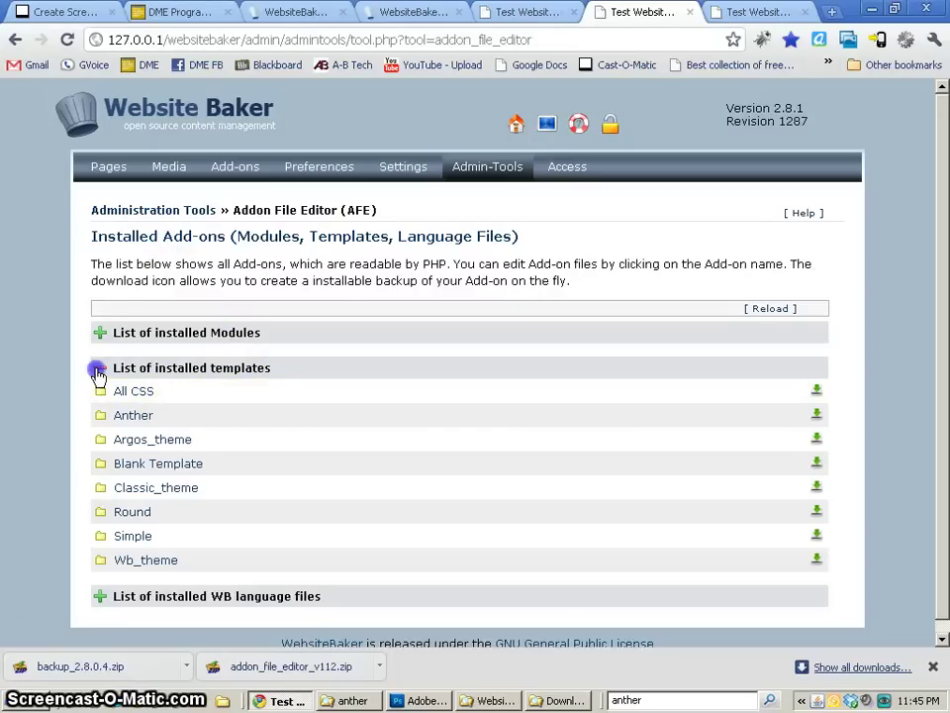
{"action": "left_click", "coordinate": [101, 366]}
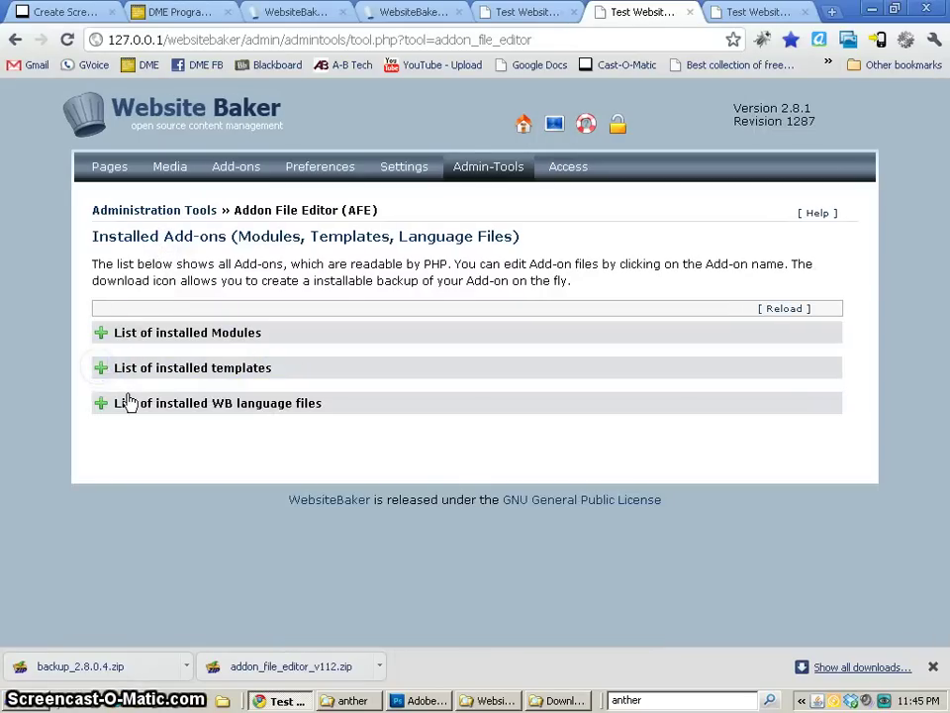
{"action": "left_click", "coordinate": [103, 368]}
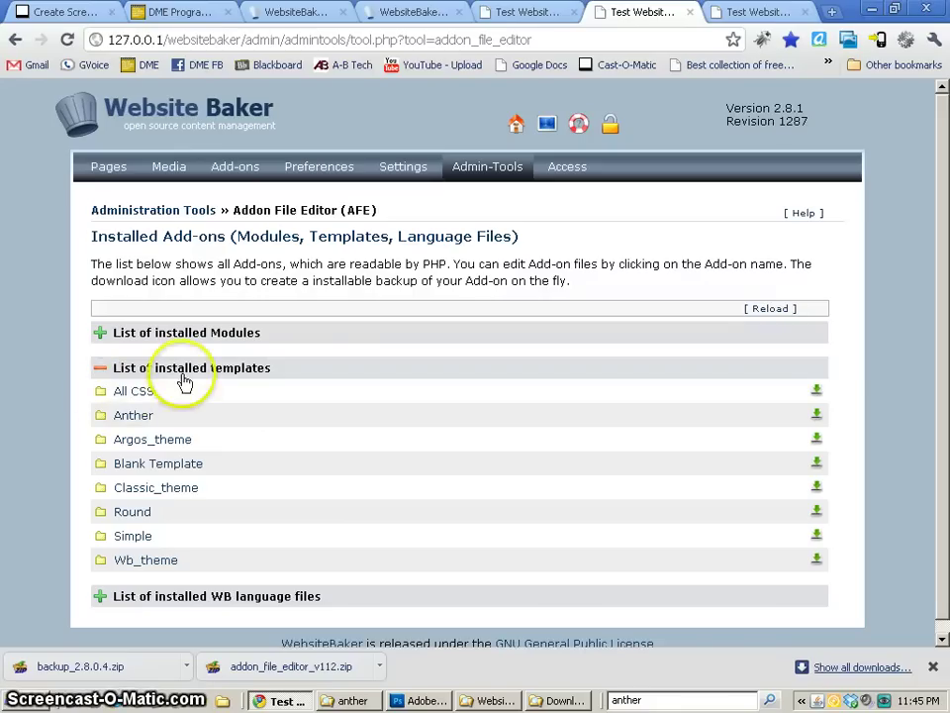
Open the Anther template's index.php for editing and look through its code.
{"action": "left_click", "coordinate": [126, 417]}
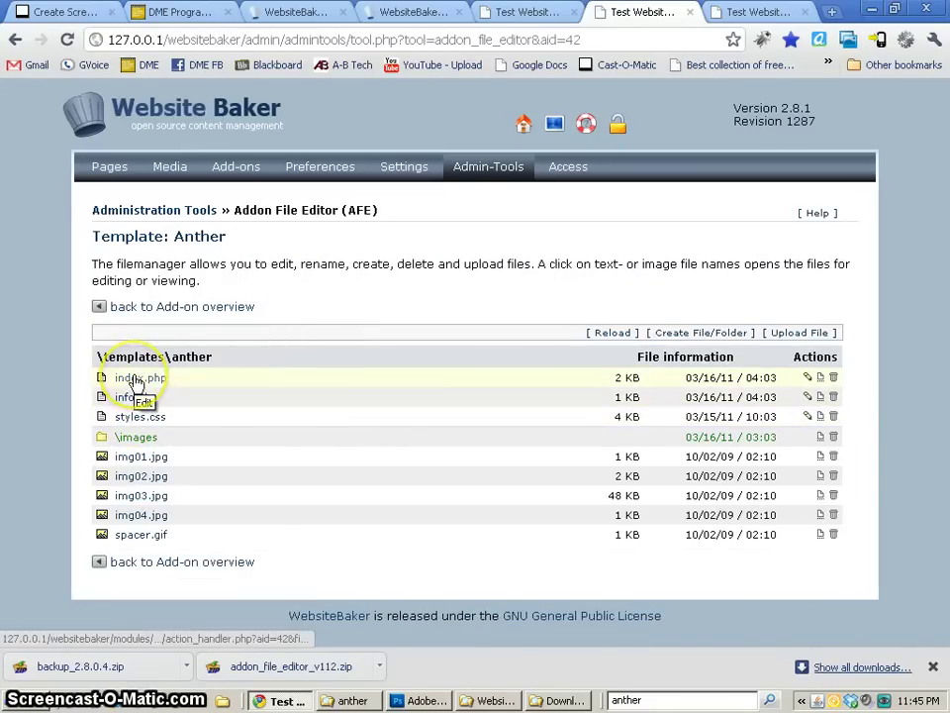
{"action": "left_click", "coordinate": [139, 380]}
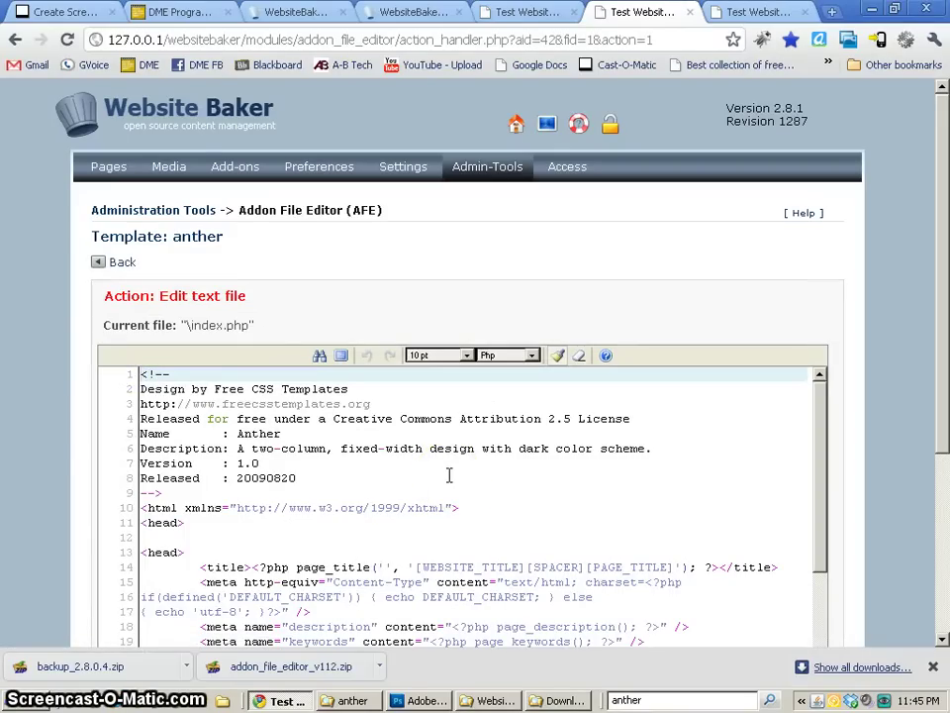
{"action": "scroll", "coordinate": [449, 475], "scroll_direction": "down", "scroll_amount": 12}
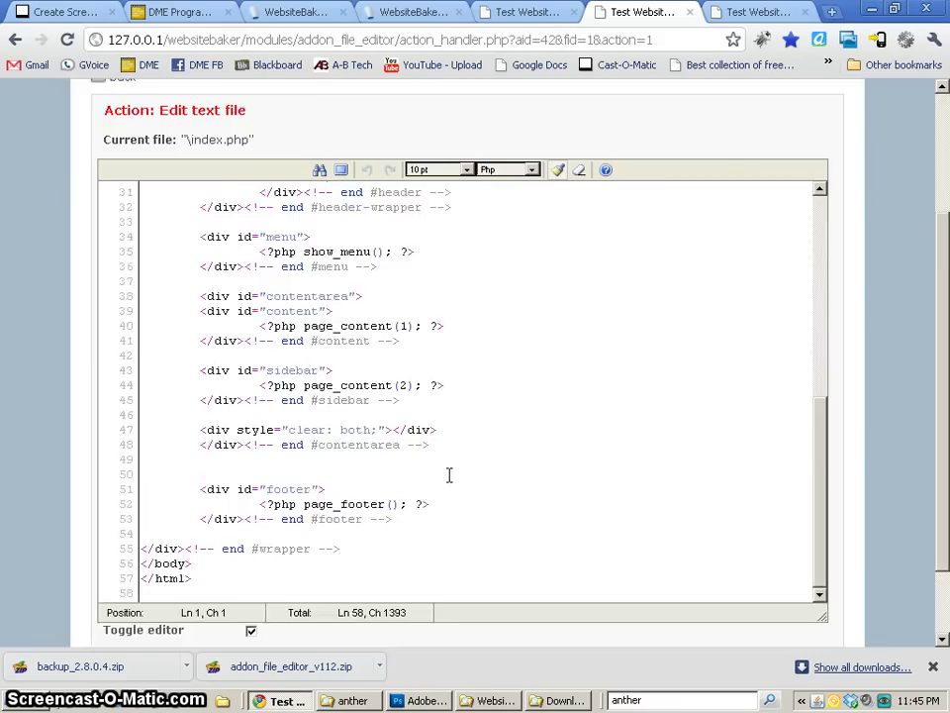
{"action": "scroll", "coordinate": [449, 475], "scroll_direction": "up", "scroll_amount": 6}
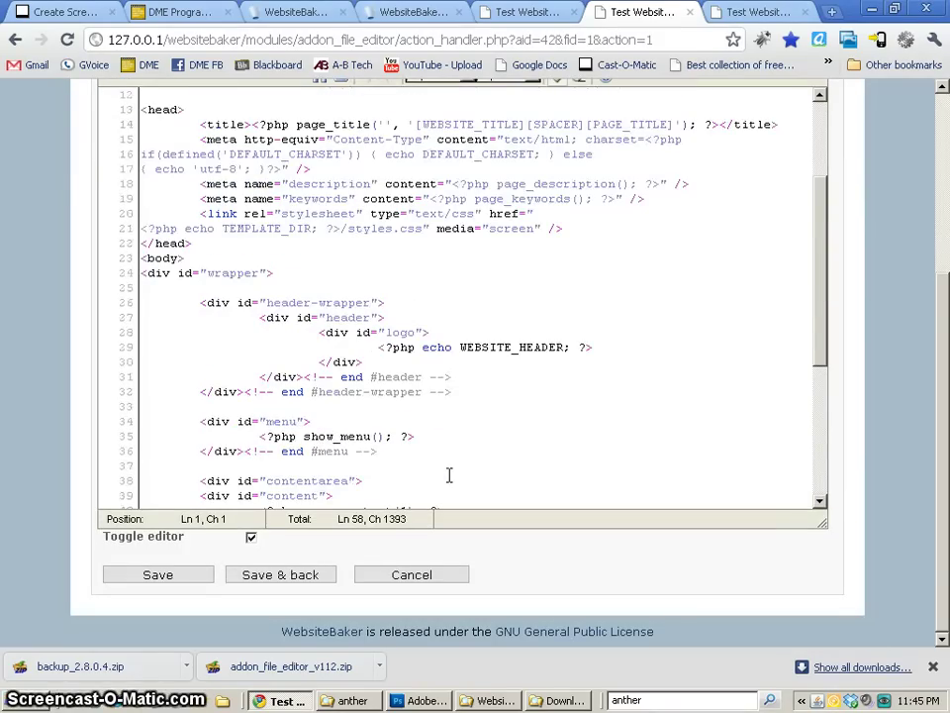
{"action": "scroll", "coordinate": [448, 476], "scroll_direction": "up", "scroll_amount": 5}
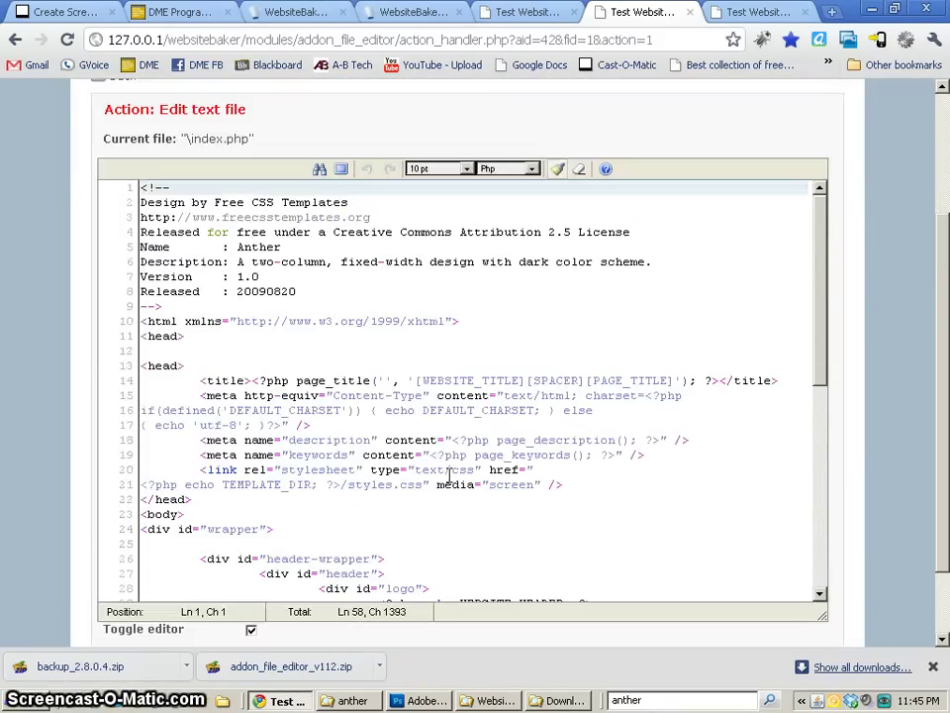
Turn off the highlighting editor to review index.php as plain text, and turn the editor back on.
{"action": "left_click", "coordinate": [250, 629]}
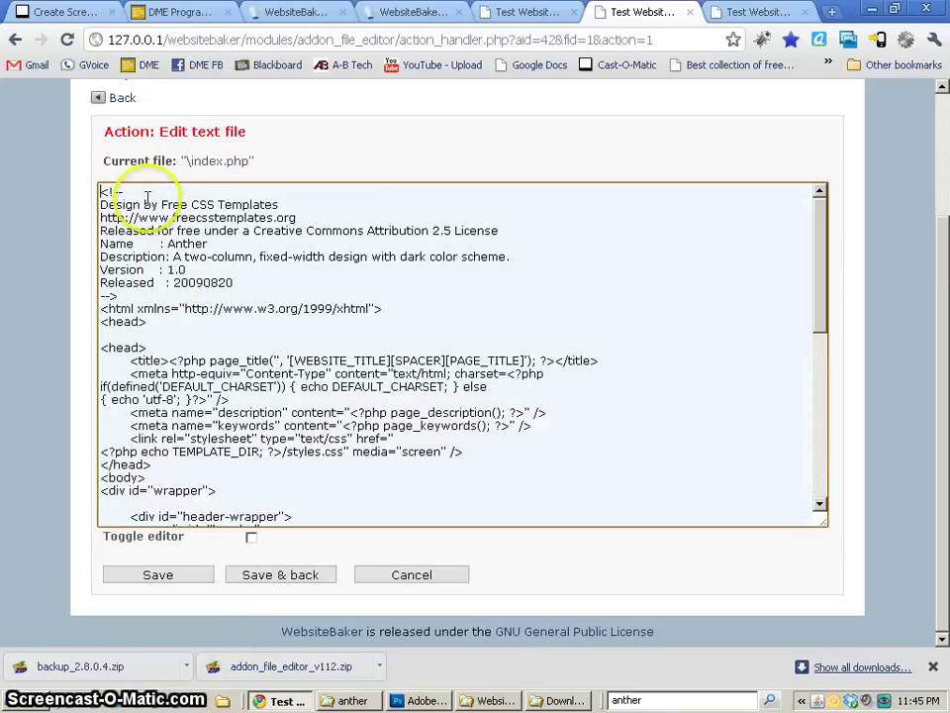
{"action": "left_click_drag", "start_coordinate": [171, 226], "coordinate": [203, 374]}
{"action": "left_click", "coordinate": [340, 456]}
{"action": "scroll", "coordinate": [367, 456], "scroll_direction": "down", "scroll_amount": 6}
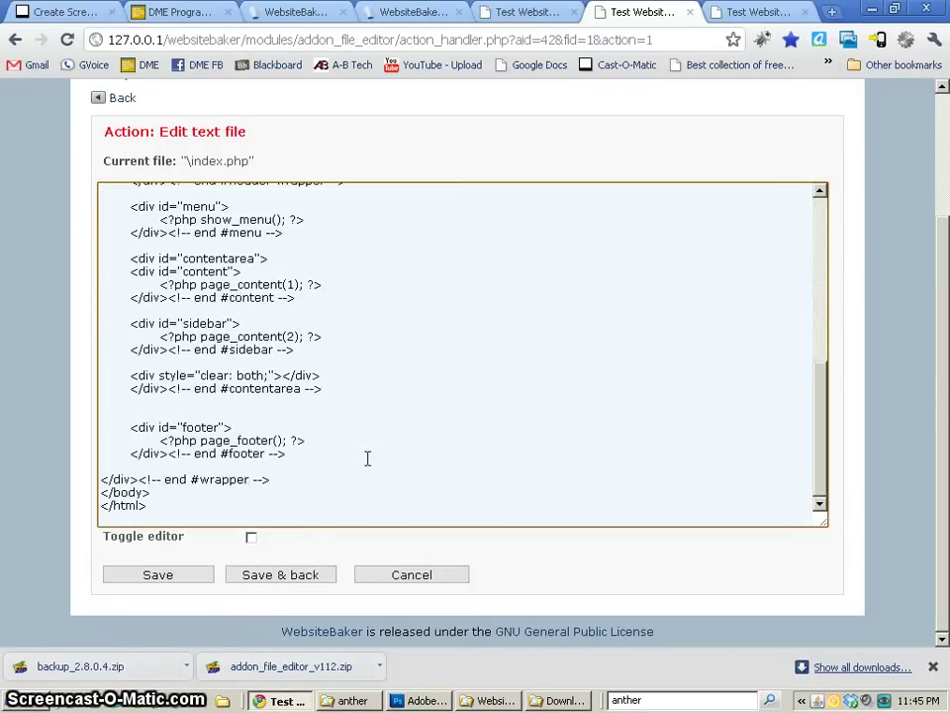
{"action": "left_click", "coordinate": [250, 537]}
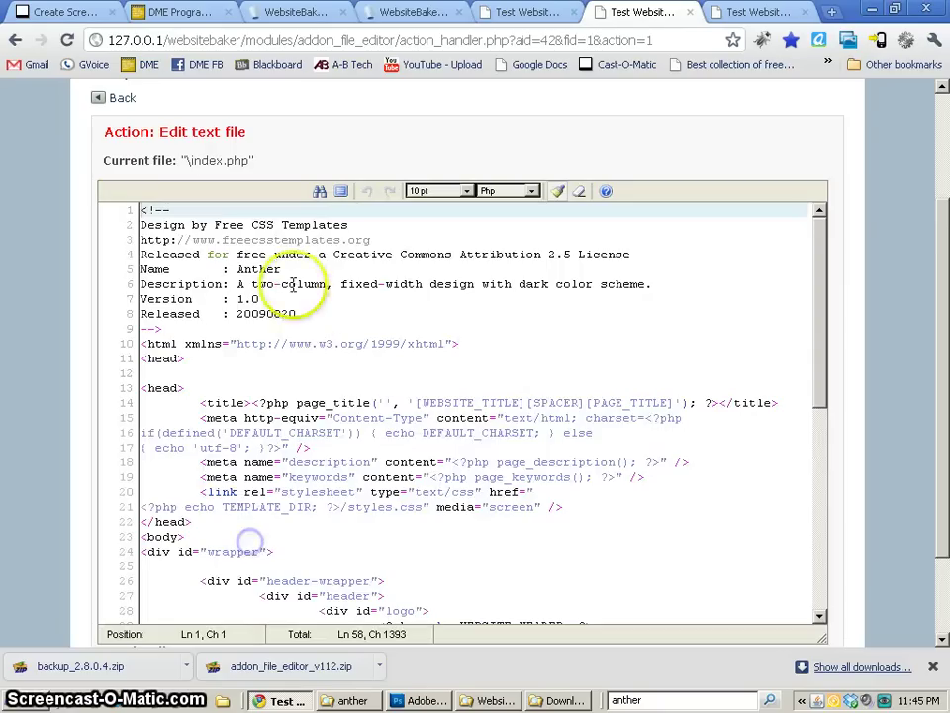
Switch the editor's syntax highlighting to HTML and look through the index.php code.
{"action": "left_click_drag", "start_coordinate": [816, 269], "coordinate": [801, 252]}
{"action": "left_click", "coordinate": [491, 189]}
{"action": "left_click", "coordinate": [500, 216]}
{"action": "left_click", "coordinate": [505, 190]}
{"action": "left_click", "coordinate": [490, 227]}
{"action": "left_click", "coordinate": [312, 269]}
{"action": "scroll", "coordinate": [407, 360], "scroll_direction": "down", "scroll_amount": 8}
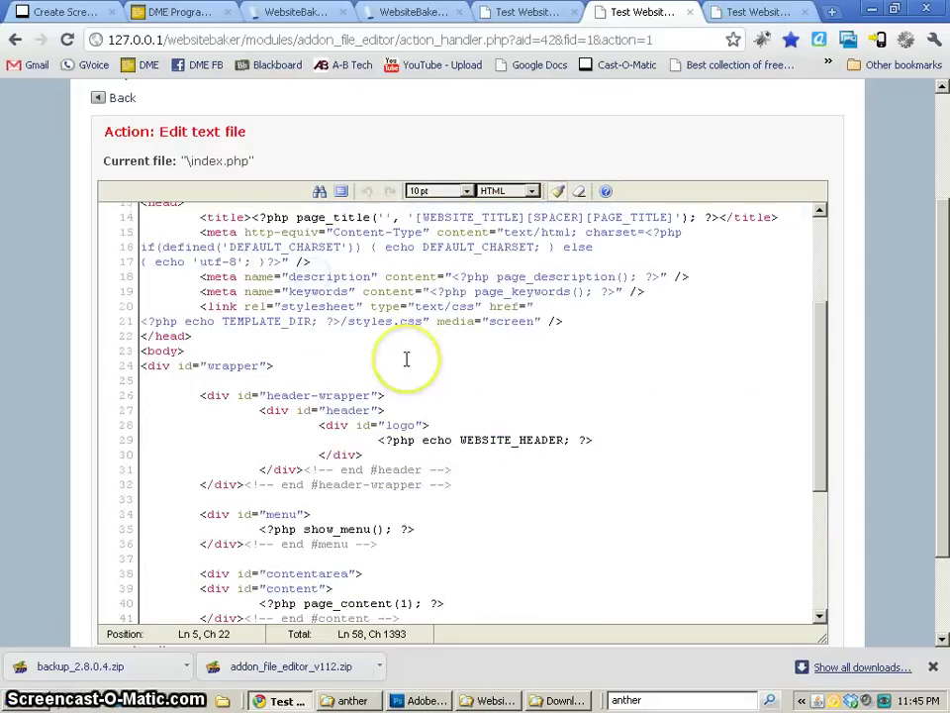
{"action": "scroll", "coordinate": [412, 363], "scroll_direction": "down", "scroll_amount": 5}
{"action": "scroll", "coordinate": [410, 365], "scroll_direction": "up", "scroll_amount": 10}
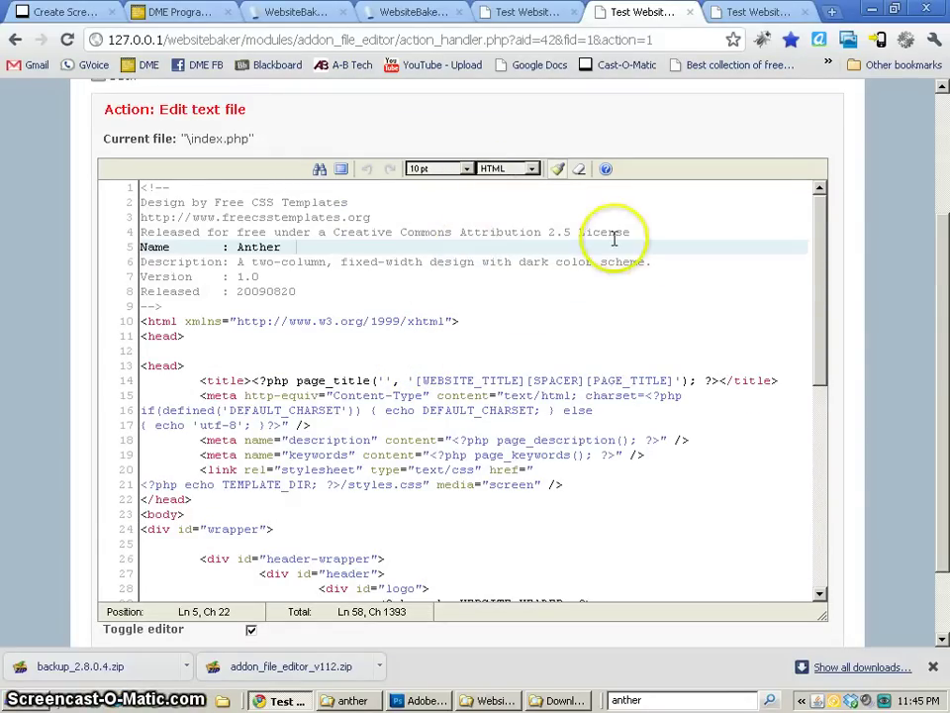
{"action": "left_click_drag", "start_coordinate": [937, 287], "coordinate": [939, 197]}
{"action": "left_click", "coordinate": [530, 317]}
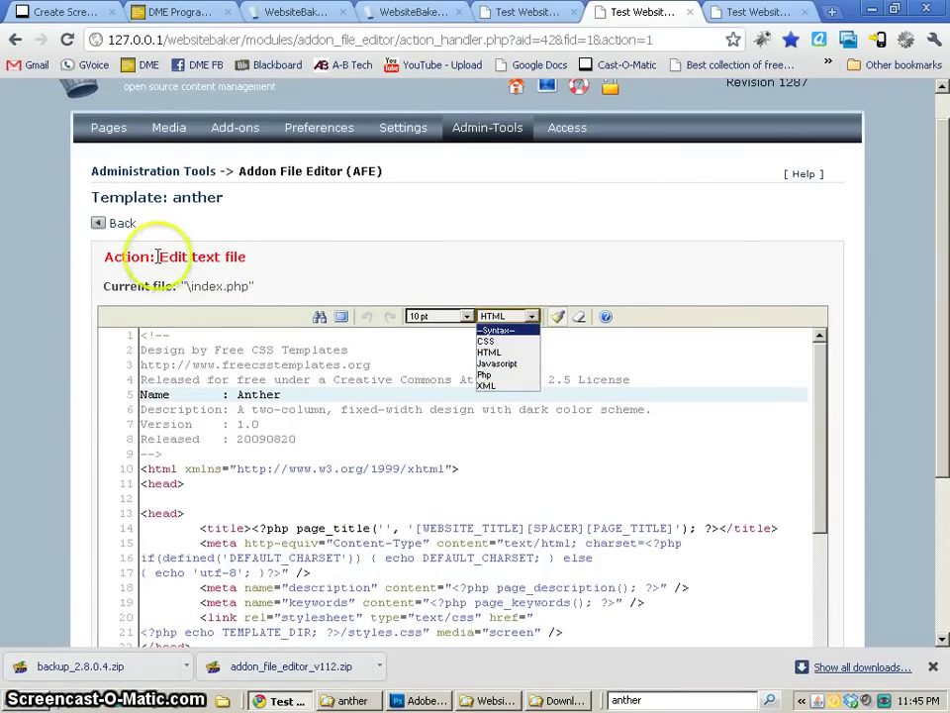
Leave index.php without saving, review the Anther template's file manager and return to the Administration Tools list.
{"action": "left_click", "coordinate": [122, 227]}
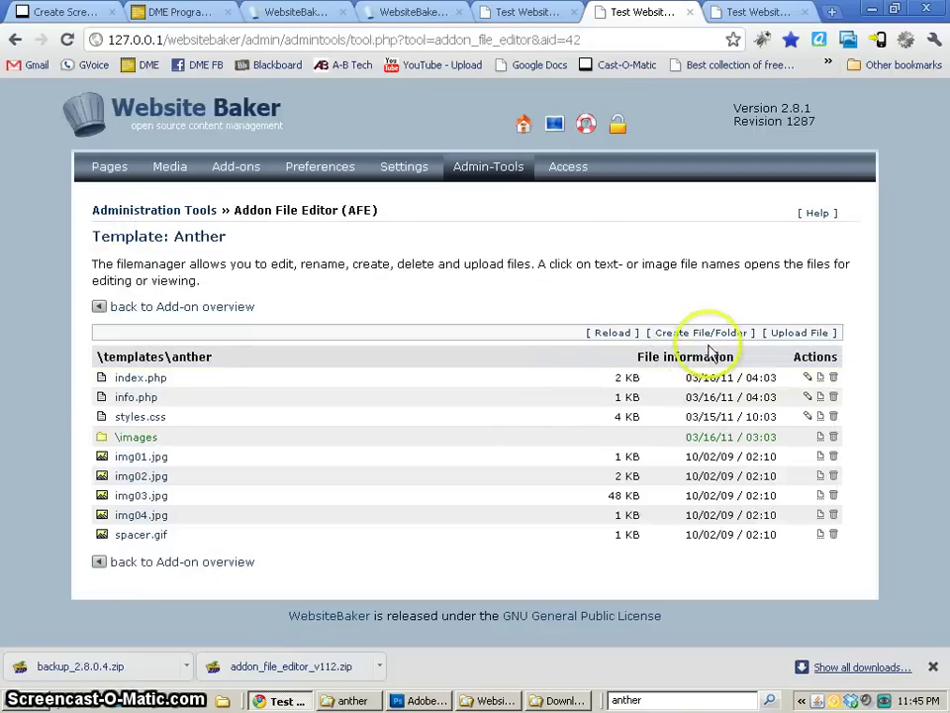
{"action": "left_click", "coordinate": [804, 339]}
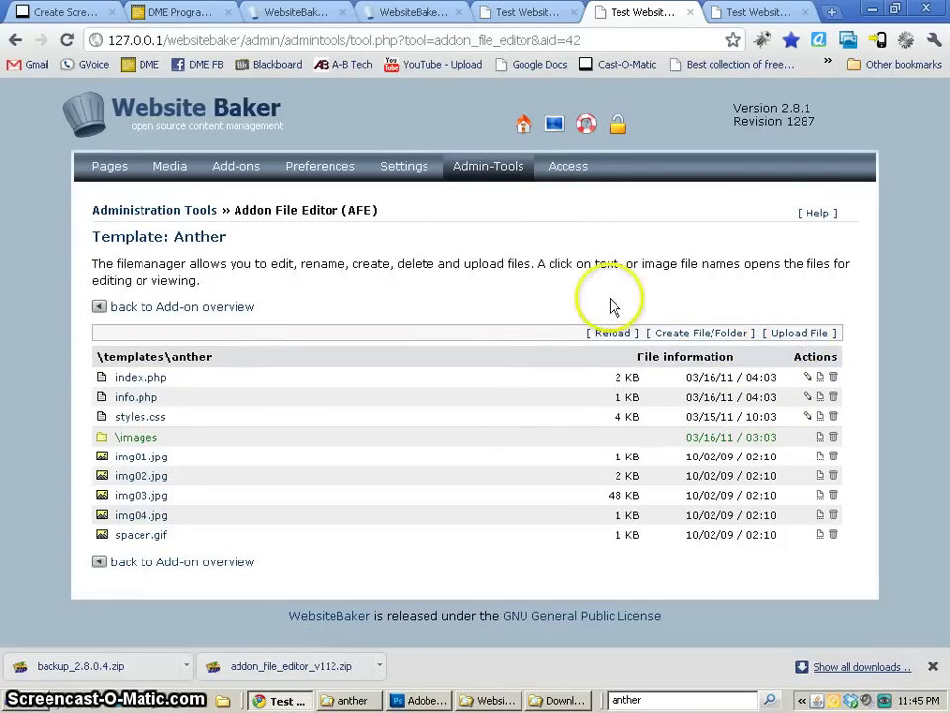
{"action": "left_click", "coordinate": [184, 220]}
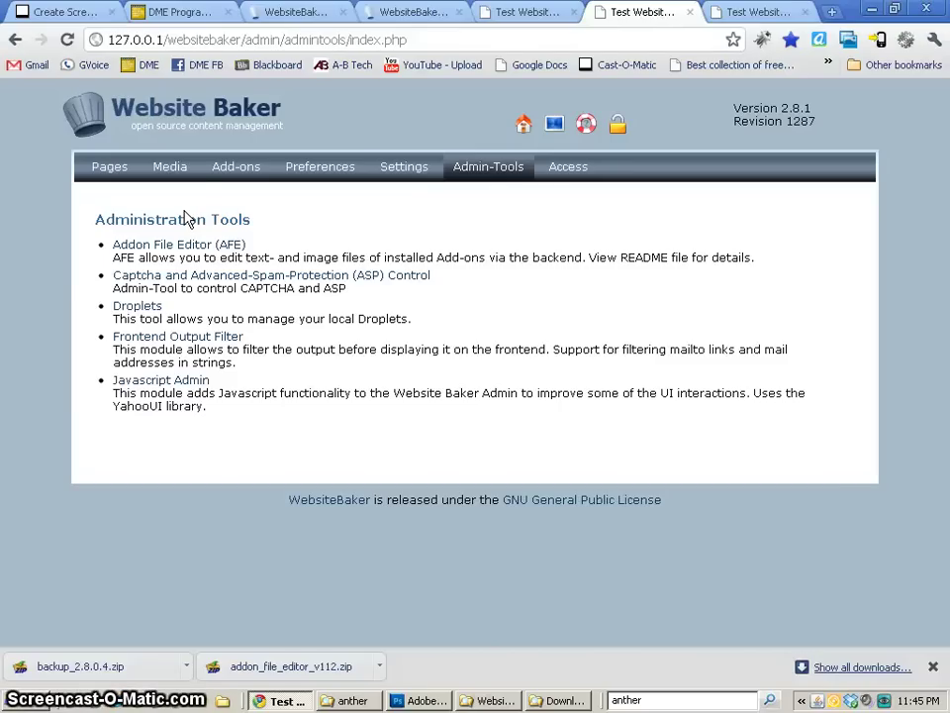
{"action": "left_click", "coordinate": [174, 430]}
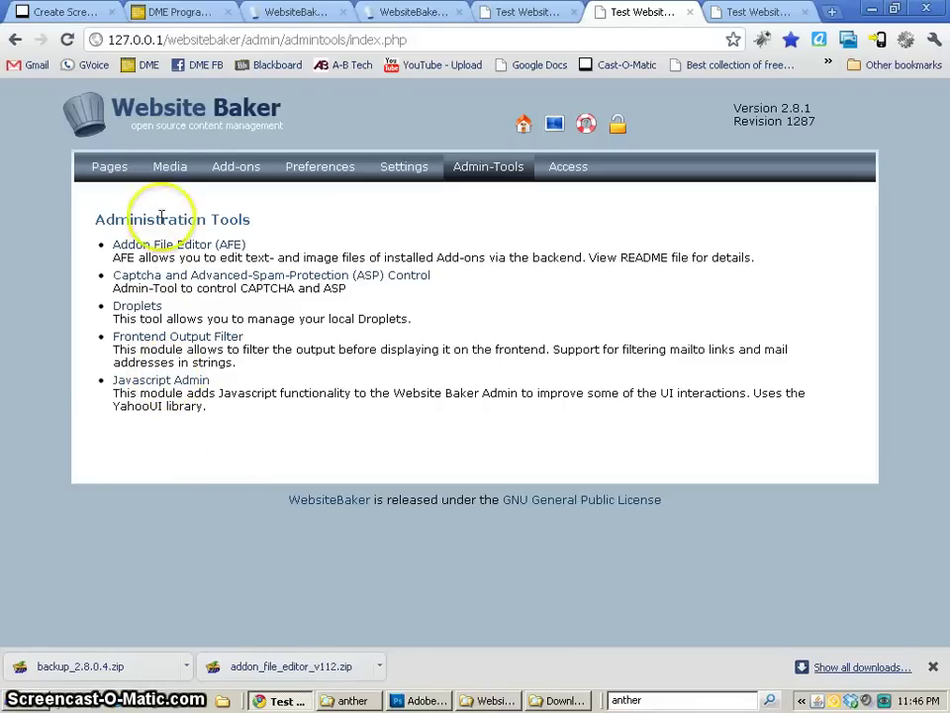
Open the module installation page and choose backup_2.8.0.4.zip as the file to install.
{"action": "left_click", "coordinate": [237, 173]}
{"action": "left_click", "coordinate": [213, 226]}
{"action": "left_click", "coordinate": [154, 247]}
{"action": "left_click", "coordinate": [316, 233]}
{"action": "left_click", "coordinate": [768, 530]}
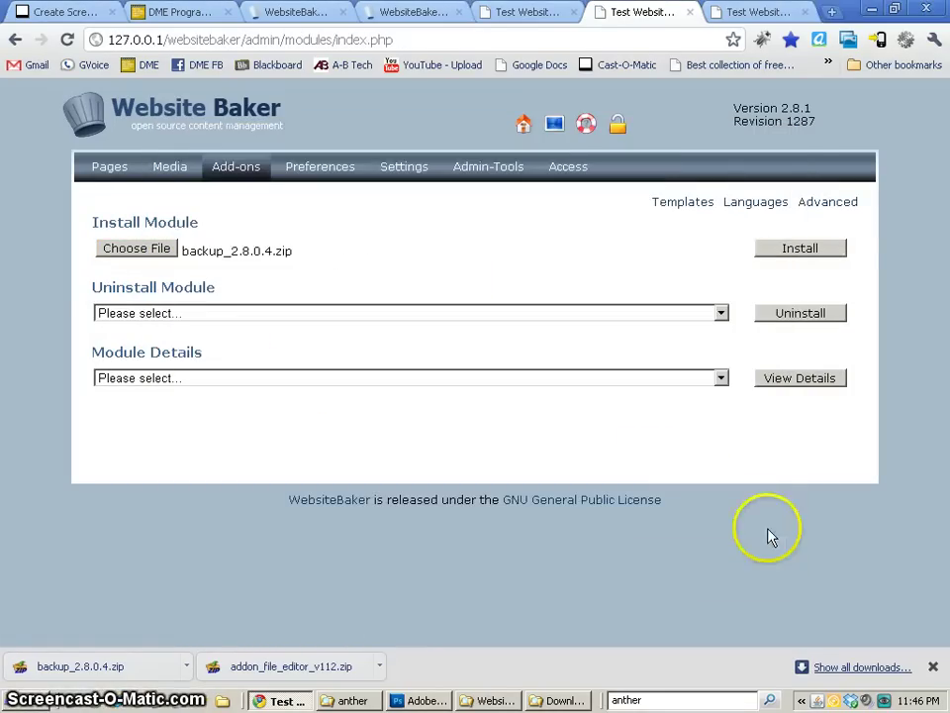
Install the chosen backup module and open the Backup tool from the Administration Tools list.
{"action": "left_click", "coordinate": [800, 249]}
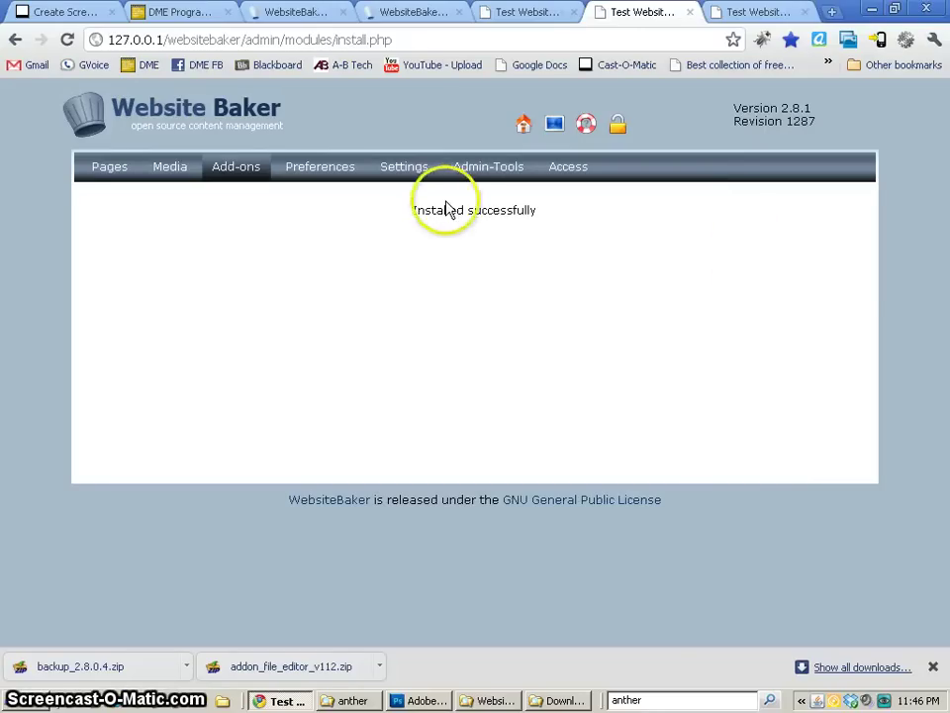
{"action": "left_click", "coordinate": [488, 168]}
{"action": "left_click", "coordinate": [124, 277]}
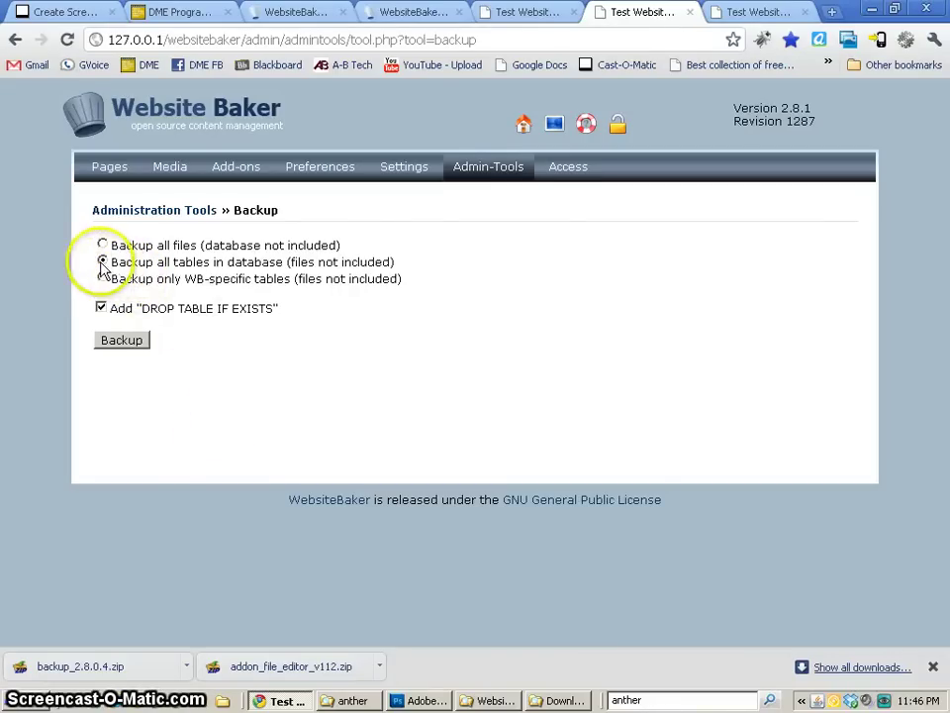
Back up all database tables with "DROP TABLE IF EXISTS" included and open the downloaded SQL file.
{"action": "left_click", "coordinate": [122, 341]}
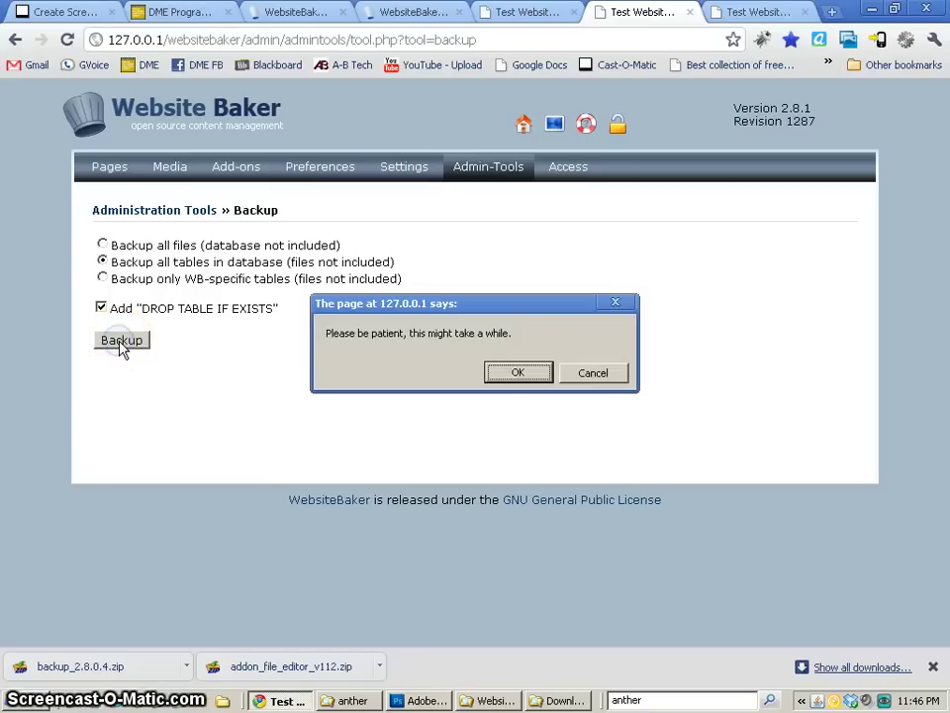
{"action": "left_click", "coordinate": [533, 373]}
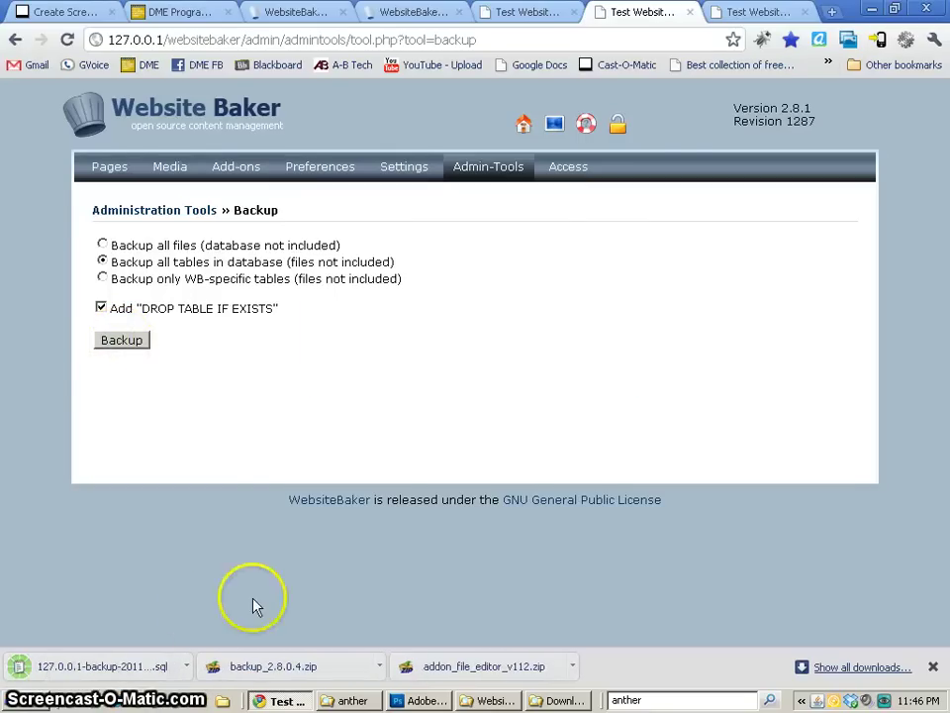
{"action": "left_click", "coordinate": [126, 676]}
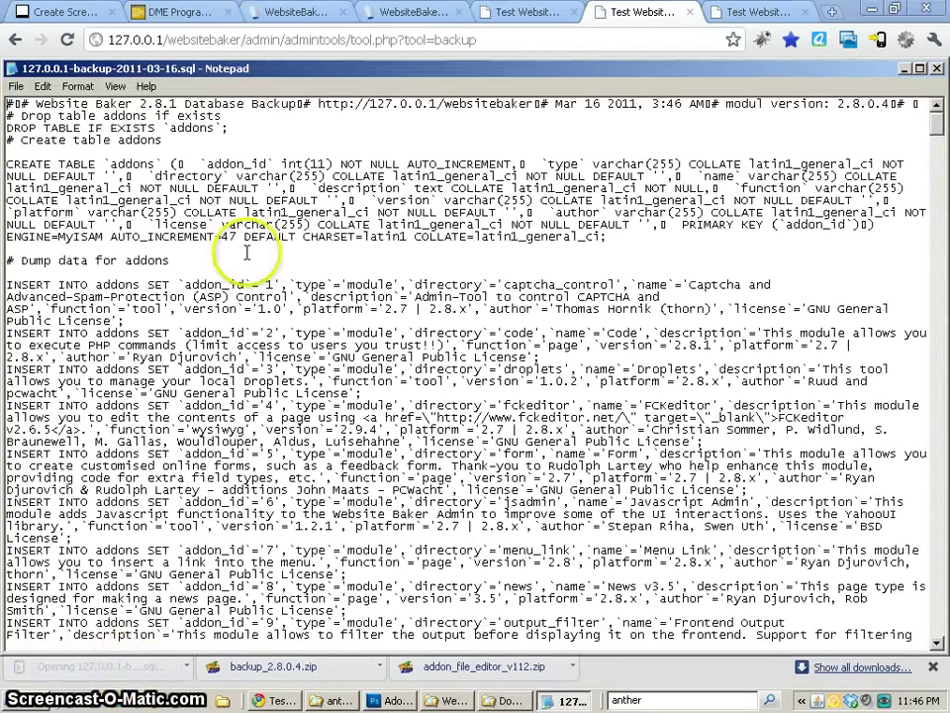
Look through the SQL backup file to its end and close it.
{"action": "scroll", "coordinate": [242, 247], "scroll_direction": "down", "scroll_amount": 4}
{"action": "scroll", "coordinate": [242, 259], "scroll_direction": "down", "scroll_amount": 20}
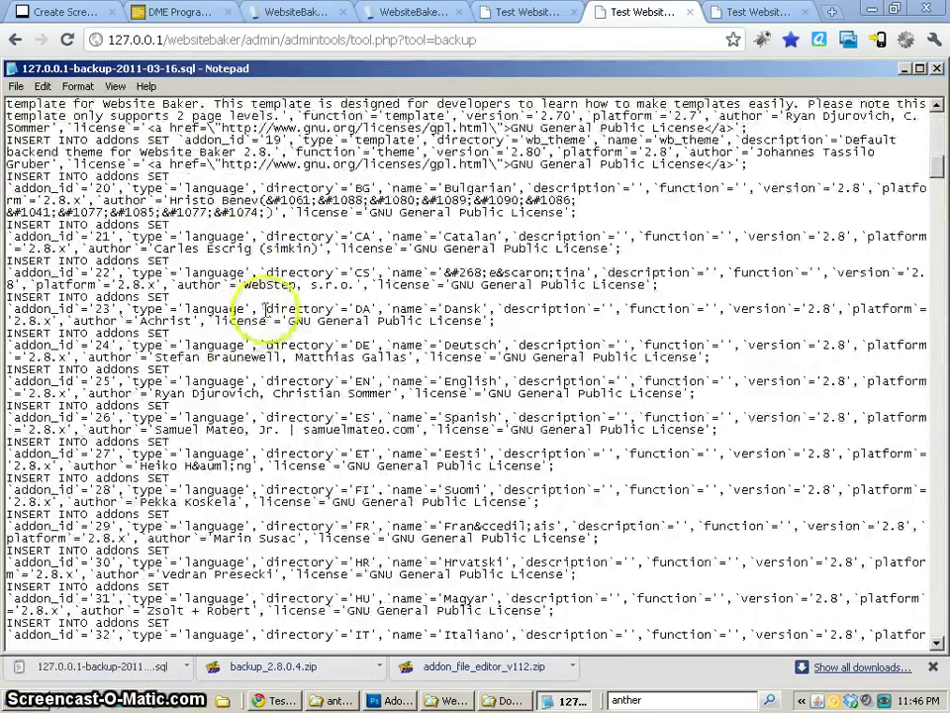
{"action": "scroll", "coordinate": [610, 330], "scroll_direction": "down", "scroll_amount": 3}
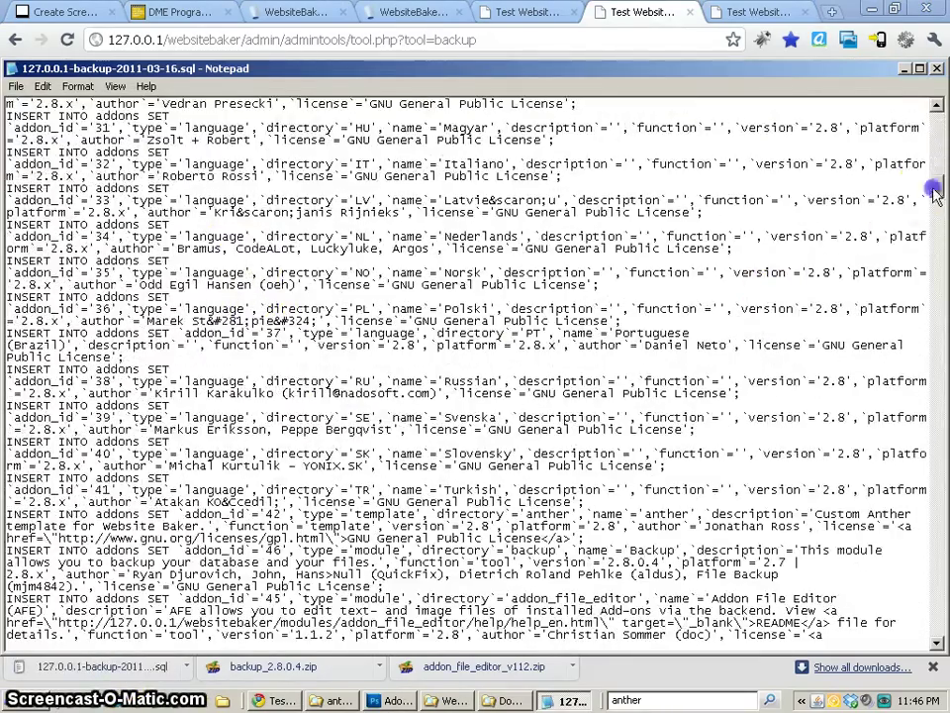
{"action": "left_click_drag", "start_coordinate": [936, 210], "coordinate": [936, 624]}
{"action": "left_click", "coordinate": [936, 70]}
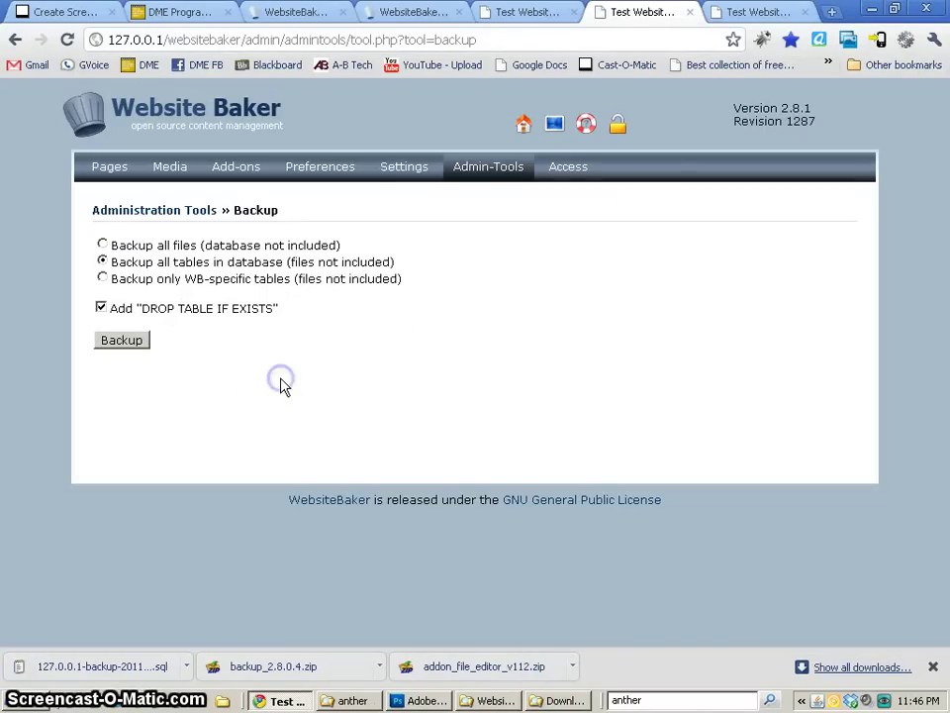
Go to the local server root 127.0.0.1 in the test site's tab and open phpMyAdmin through the index-server2go.php page.
{"action": "left_click", "coordinate": [757, 14]}
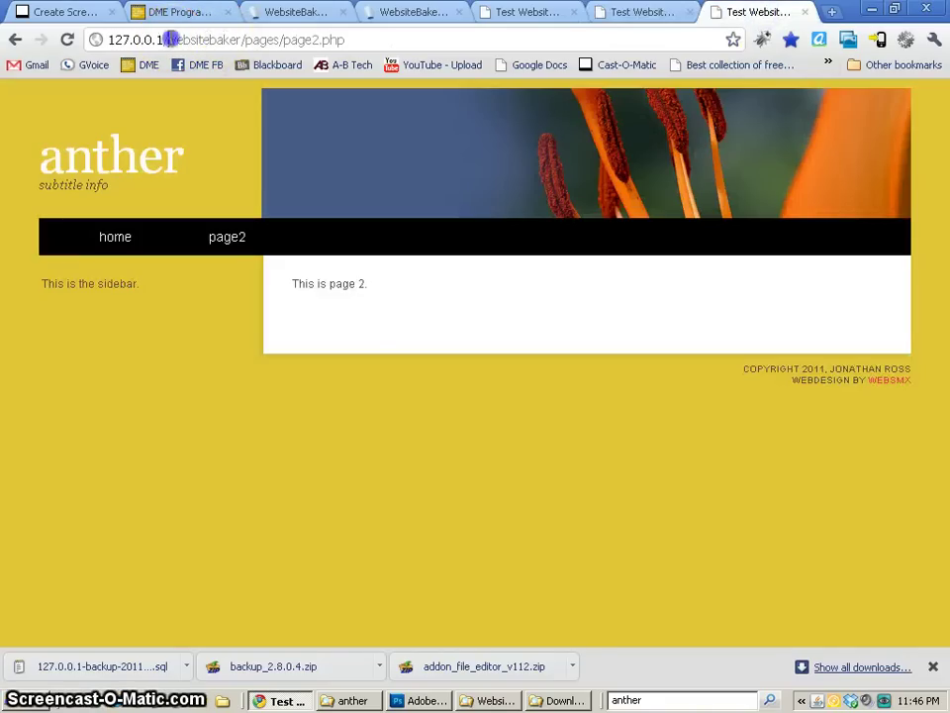
{"action": "left_click", "coordinate": [344, 44], "text": "shift"}
{"action": "key", "text": "BackSpace"}
{"action": "key", "text": "Return"}
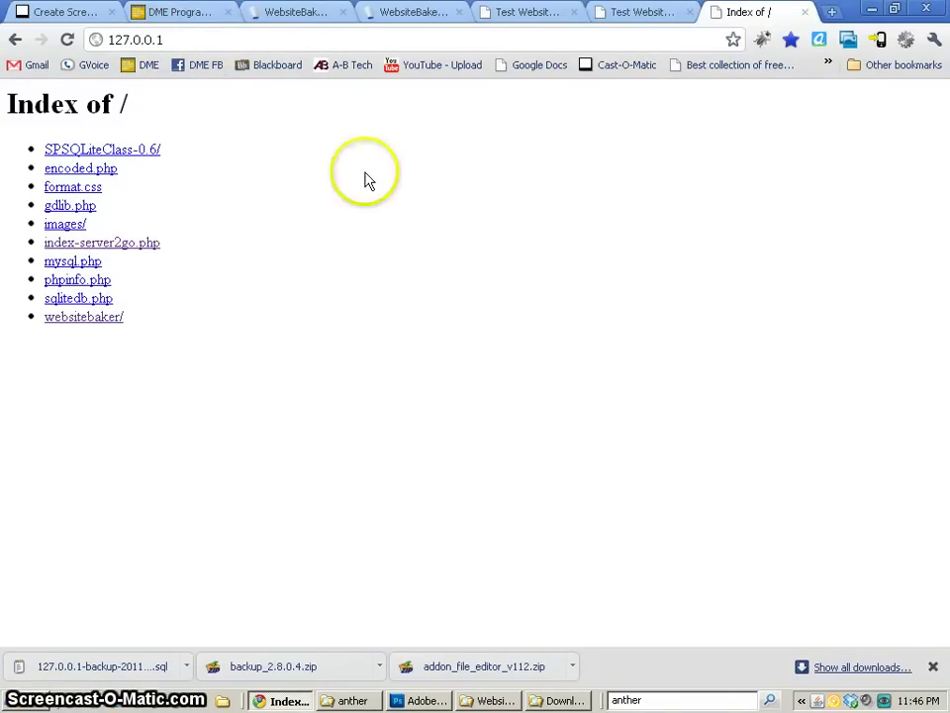
{"action": "left_click", "coordinate": [99, 246]}
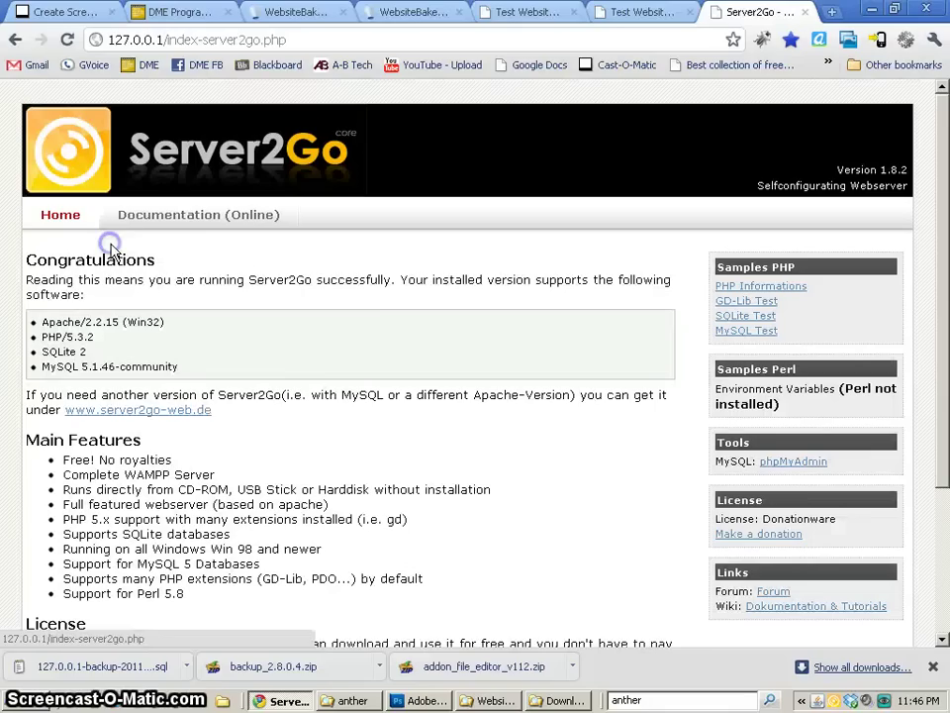
{"action": "left_click", "coordinate": [804, 468]}
Log in to phpMyAdmin with the username root and no password.
{"action": "left_click", "coordinate": [449, 327]}
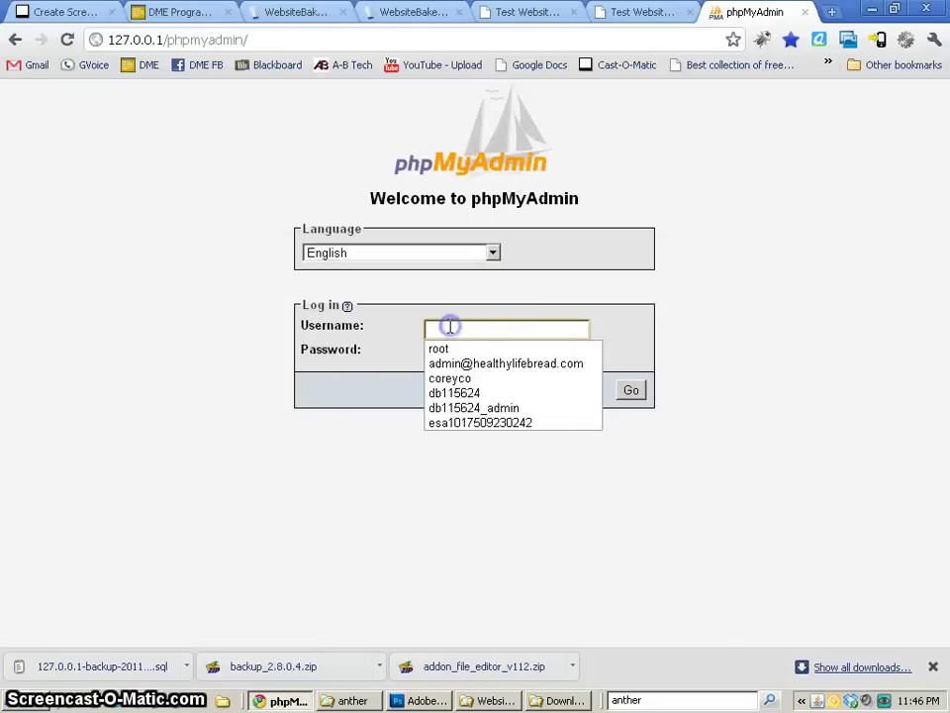
{"action": "left_click", "coordinate": [453, 348]}
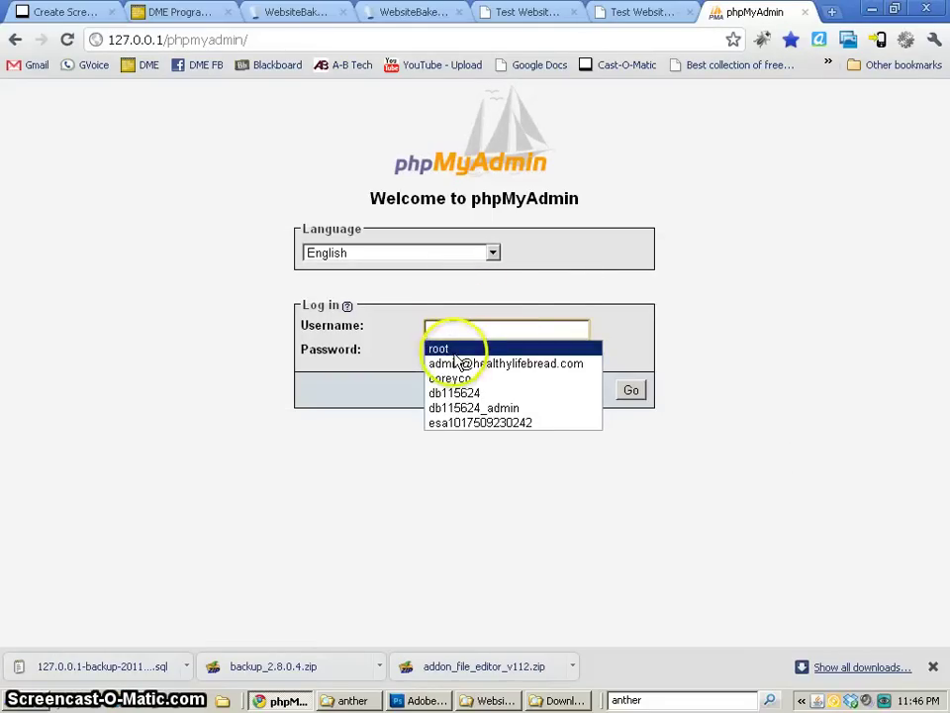
{"action": "left_click", "coordinate": [630, 394]}
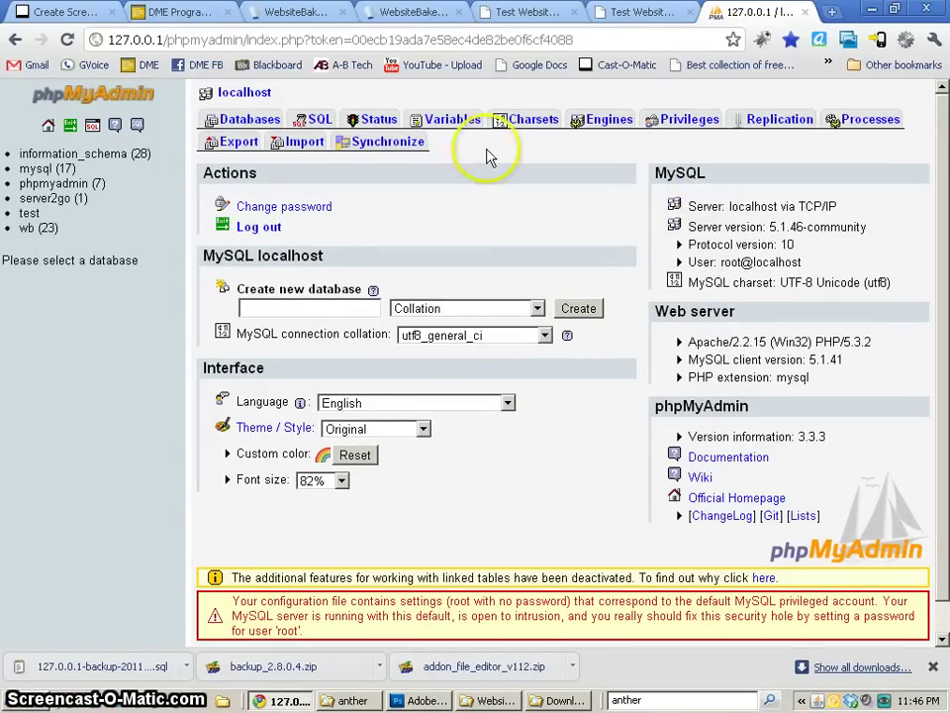
Export all tables of the wb database as an uncompressed SQL file with the default options.
{"action": "left_click", "coordinate": [31, 227]}
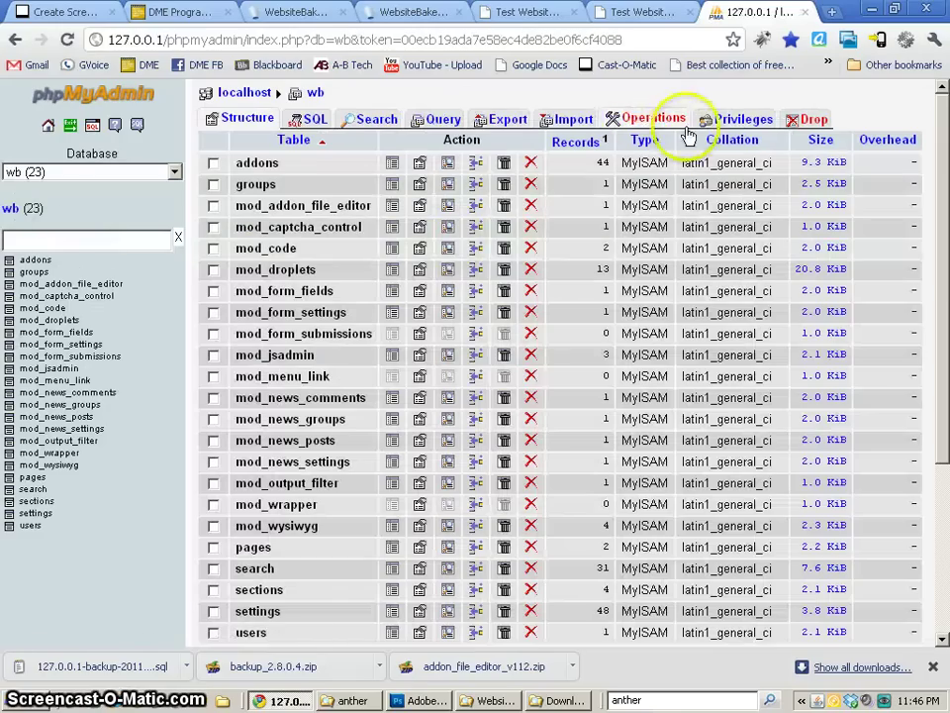
{"action": "left_click", "coordinate": [506, 121]}
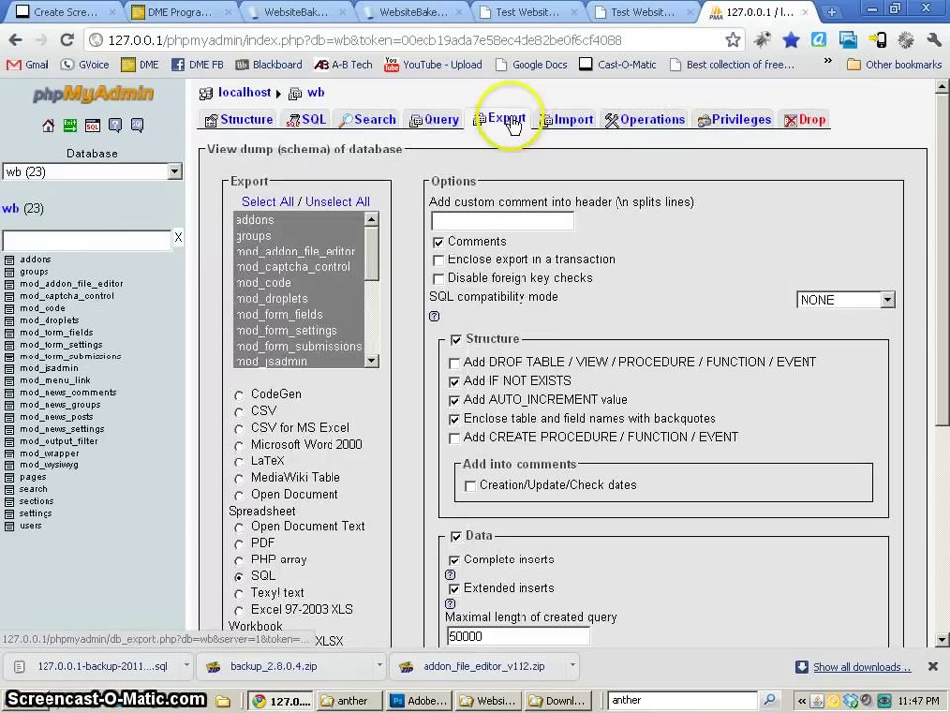
{"action": "scroll", "coordinate": [457, 327], "scroll_direction": "down", "scroll_amount": 3}
{"action": "left_click", "coordinate": [917, 533]}
Look through the exported wb.sql file, close it and close the phpMyAdmin page.
{"action": "left_click", "coordinate": [68, 673]}
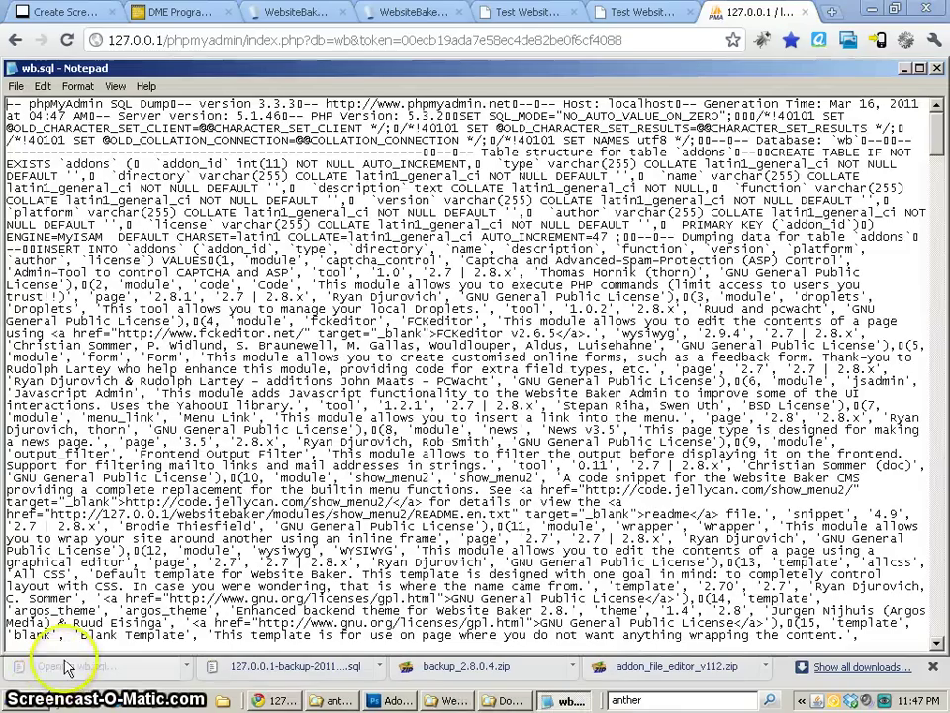
{"action": "scroll", "coordinate": [307, 430], "scroll_direction": "down", "scroll_amount": 12}
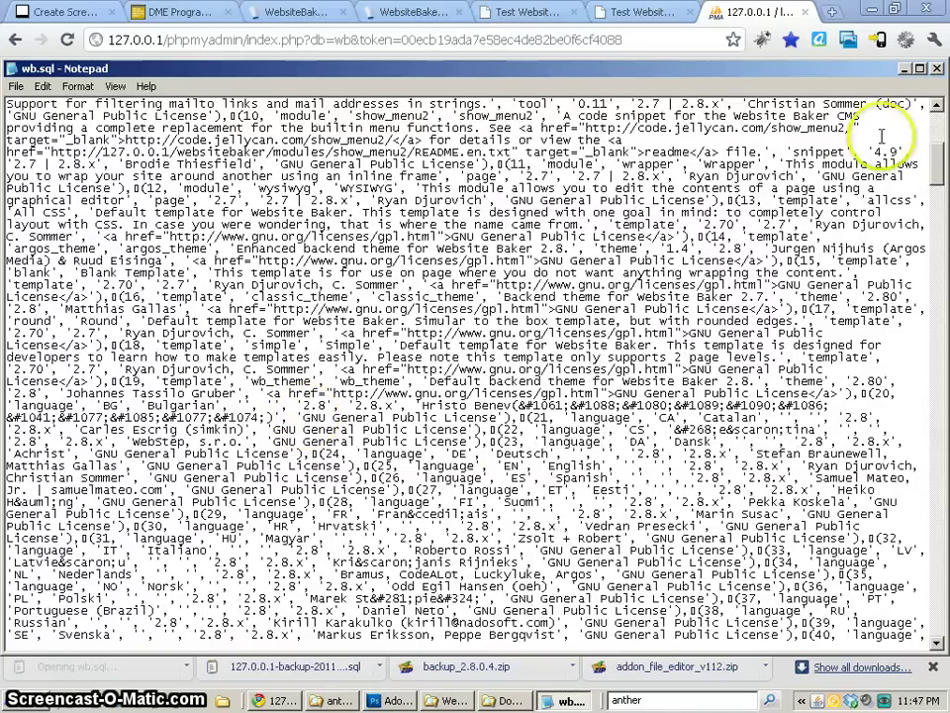
{"action": "left_click", "coordinate": [938, 70]}
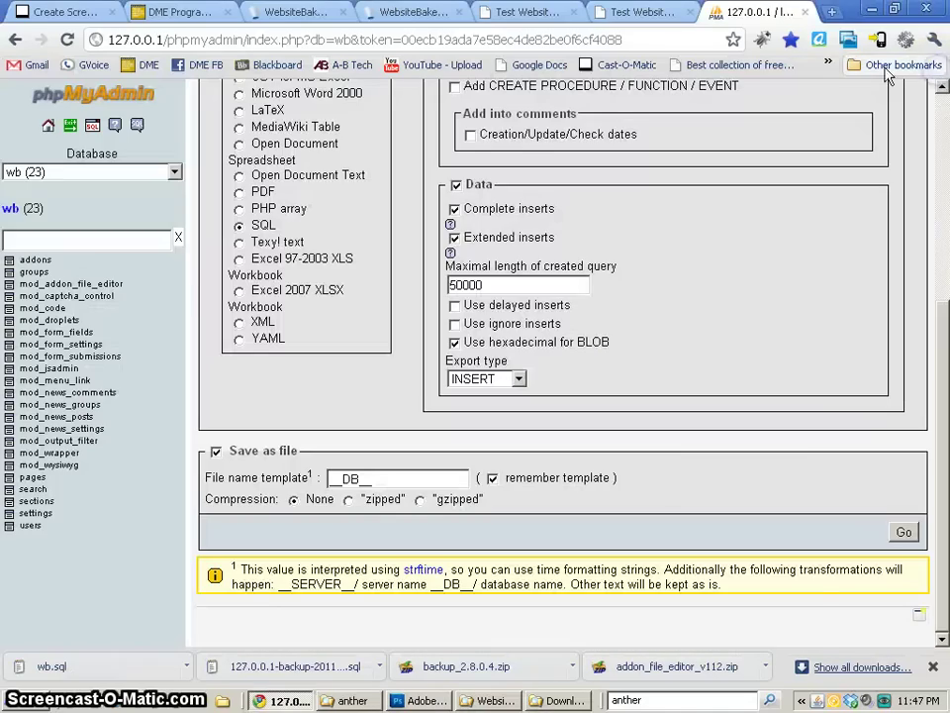
{"action": "left_click", "coordinate": [805, 13]}
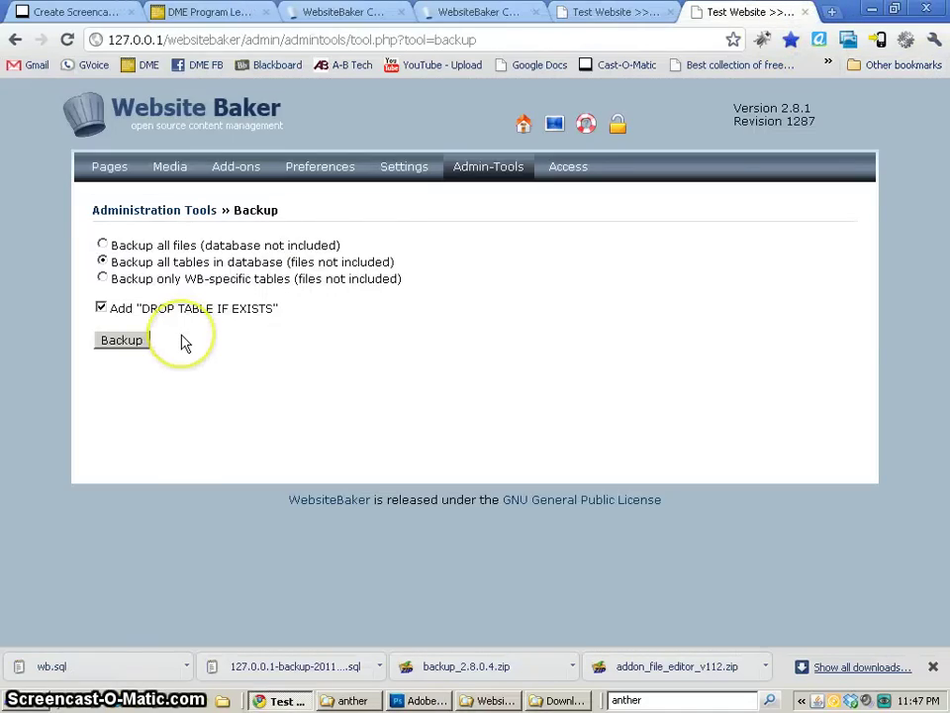
Try the backup options for all files and for only WB-specific tables, and return to the Administration Tools list without backing up.
{"action": "left_click", "coordinate": [102, 244]}
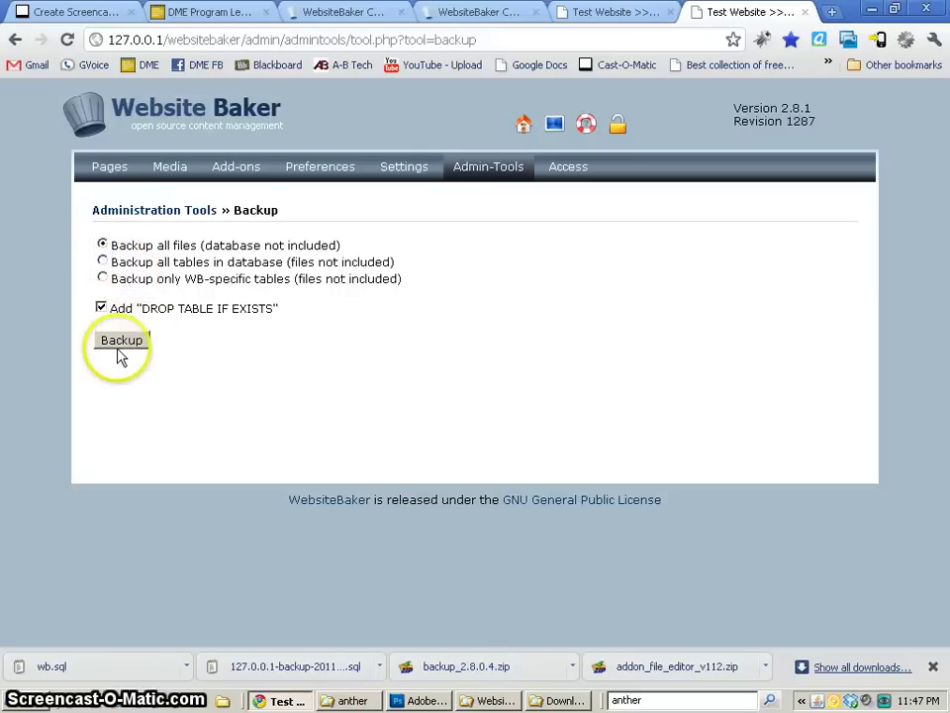
{"action": "left_click", "coordinate": [102, 278]}
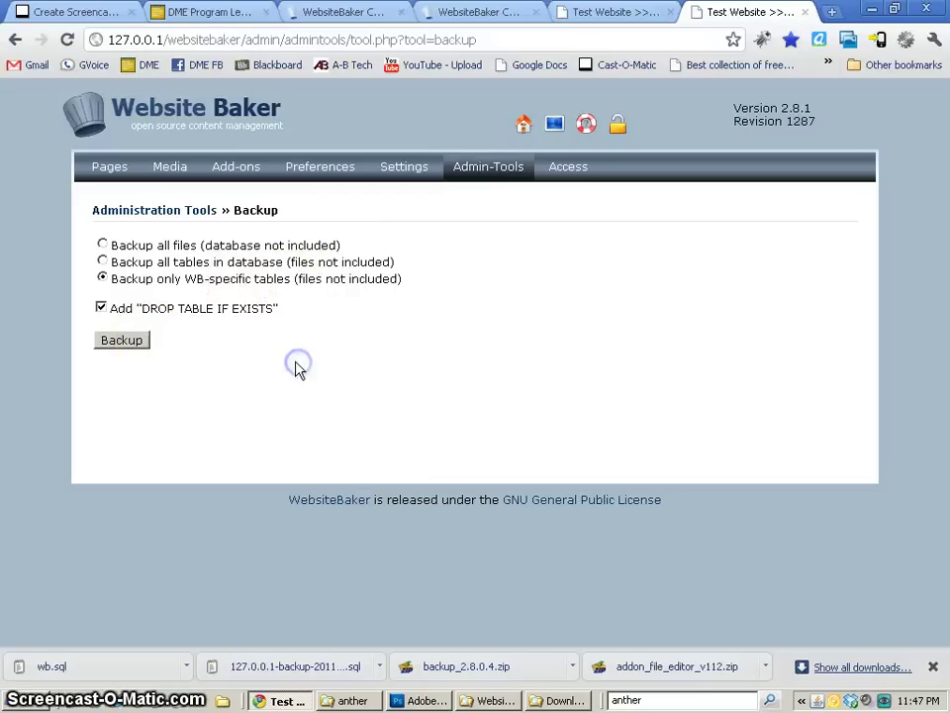
{"action": "left_click", "coordinate": [482, 174]}
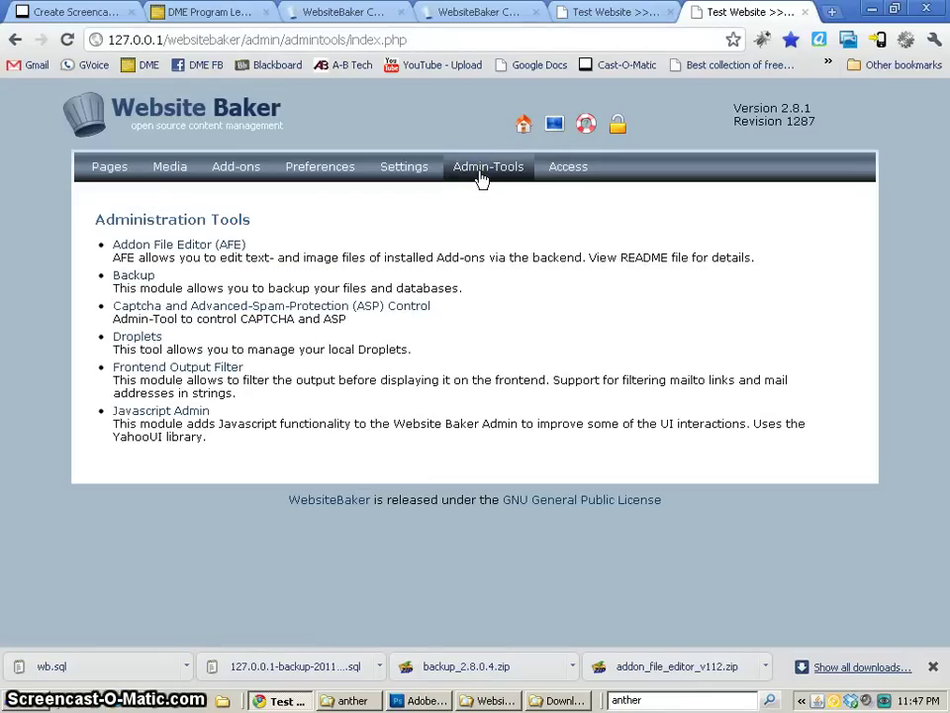
Open the frontedit page among the admin tools on websitebakers.com, review its description and download frontedit_2.7.2.zip.
{"action": "left_click", "coordinate": [228, 165]}
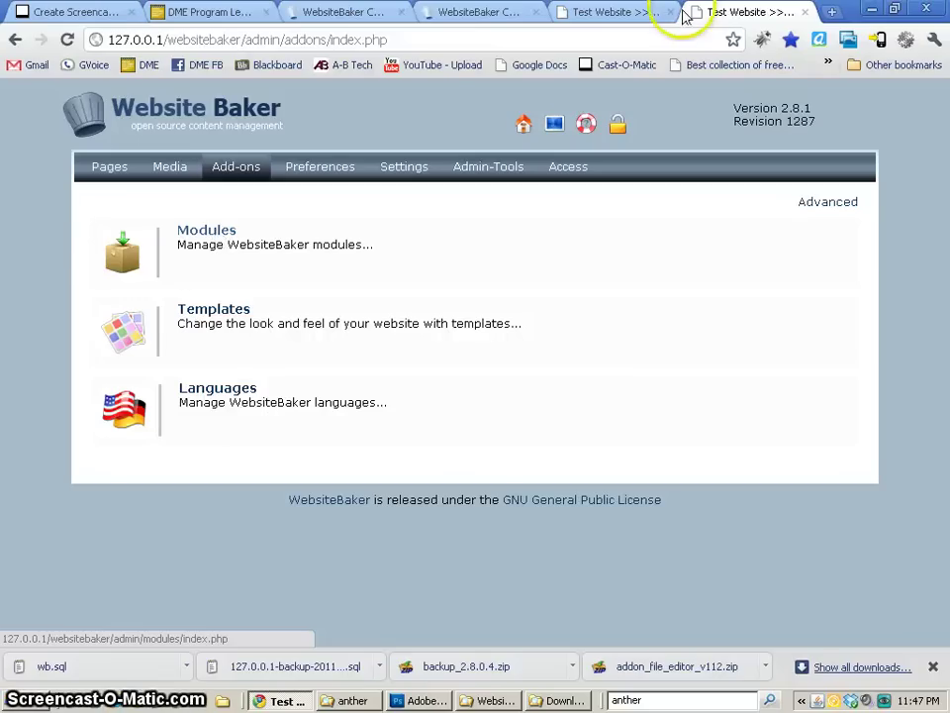
{"action": "left_click", "coordinate": [570, 16]}
{"action": "left_click", "coordinate": [495, 14]}
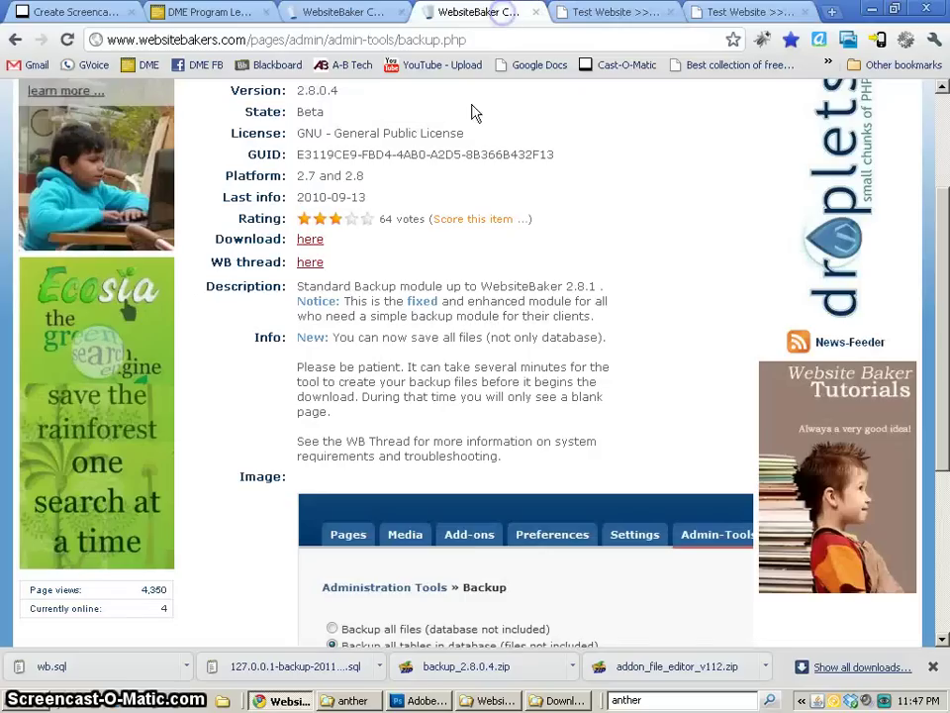
{"action": "scroll", "coordinate": [456, 239], "scroll_direction": "up", "scroll_amount": 3}
{"action": "mouse_move", "coordinate": [525, 185]}
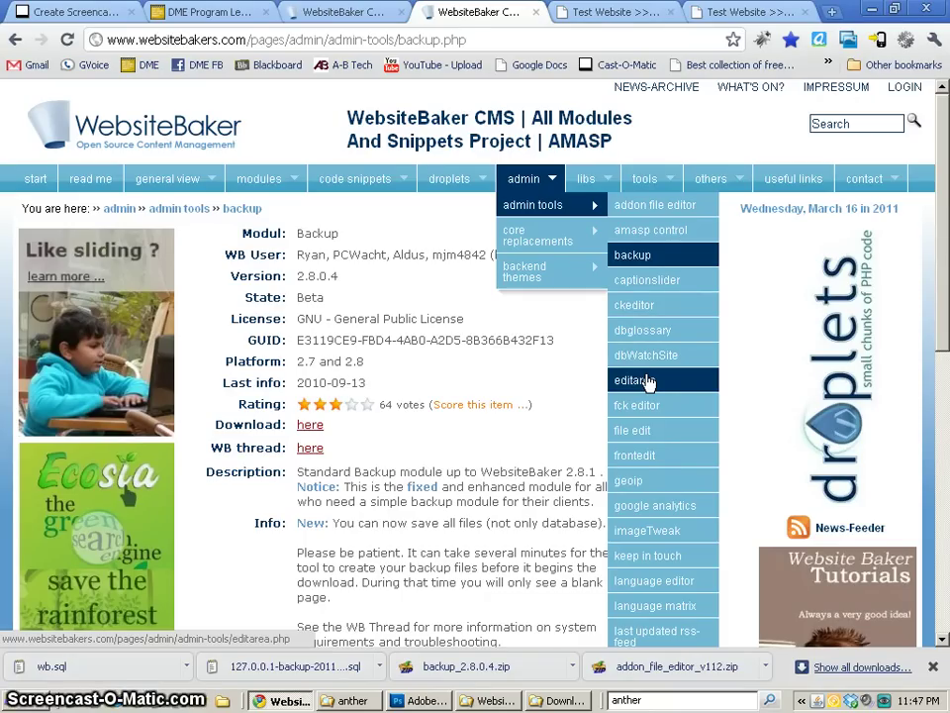
{"action": "left_click", "coordinate": [650, 459]}
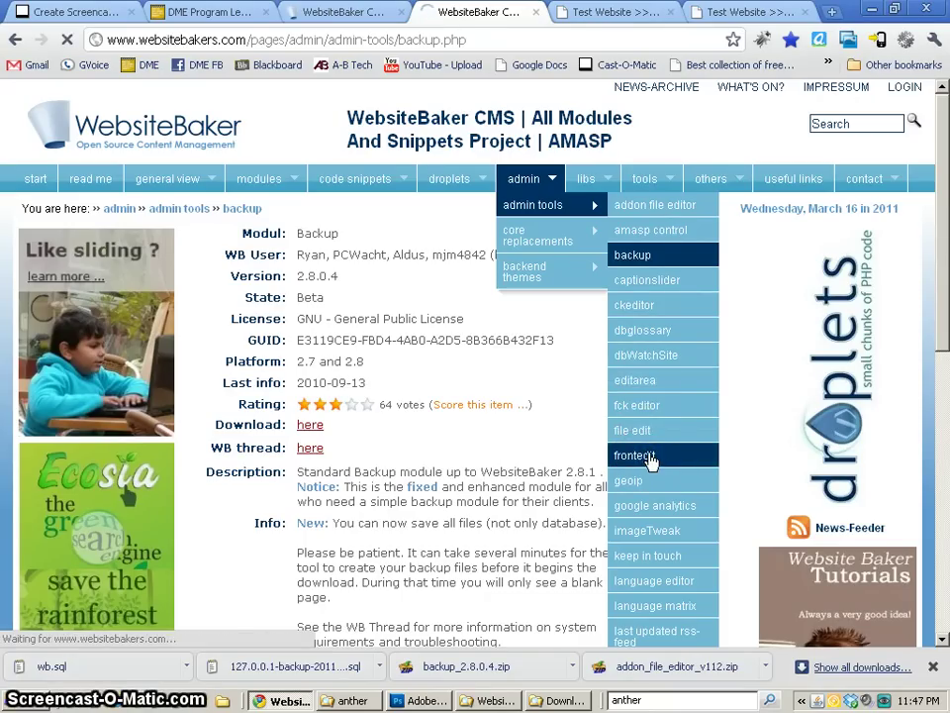
{"action": "scroll", "coordinate": [581, 488], "scroll_direction": "down", "scroll_amount": 3}
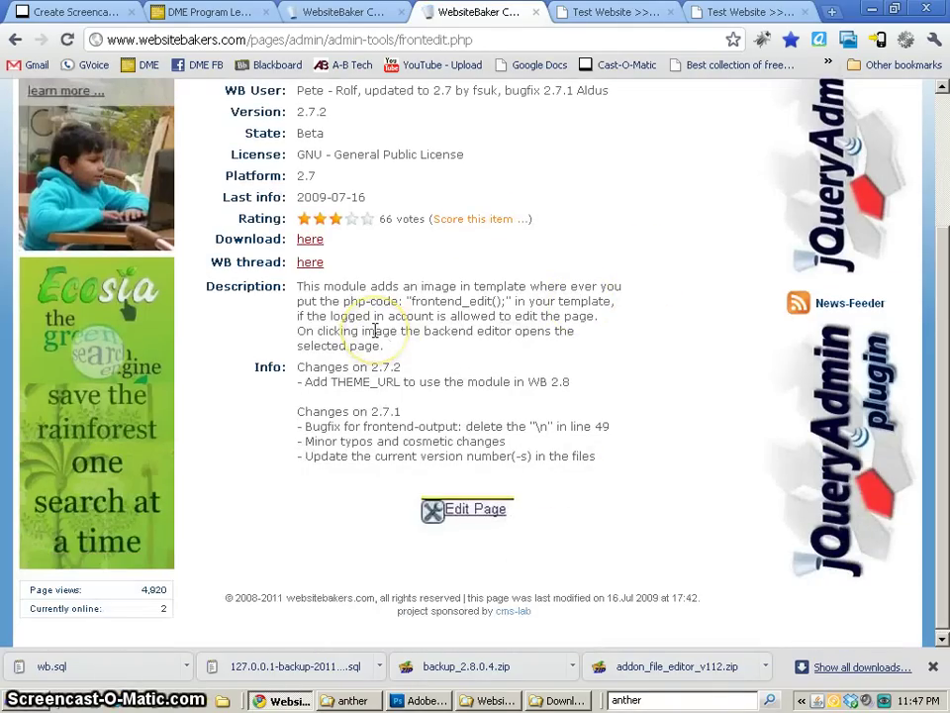
{"action": "left_click", "coordinate": [310, 240]}
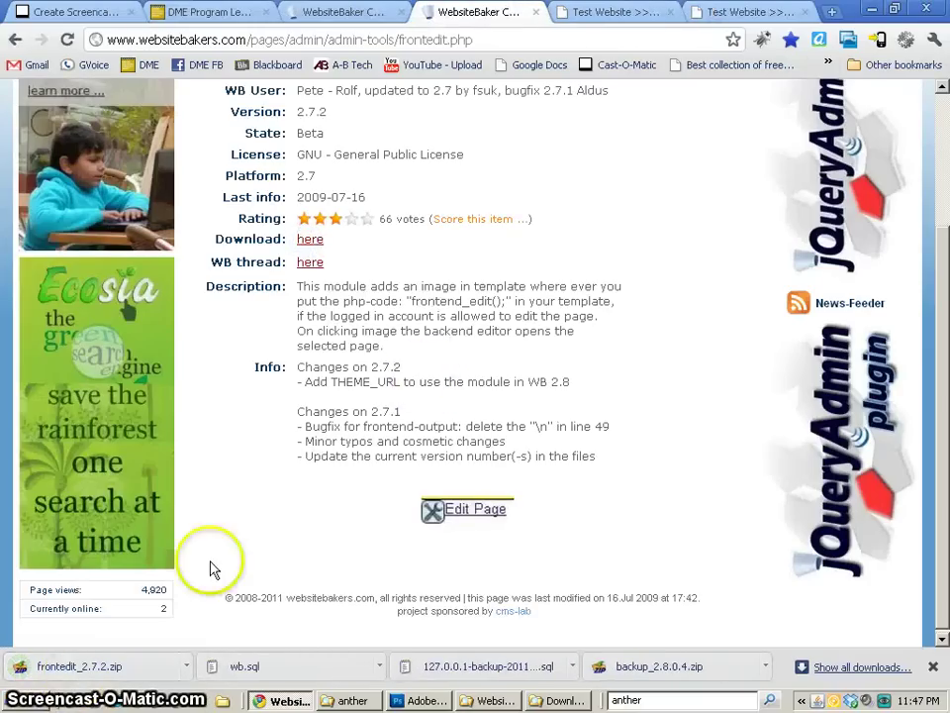
Install frontedit_2.7.2.zip as a module in the local test site.
{"action": "left_click", "coordinate": [609, 15]}
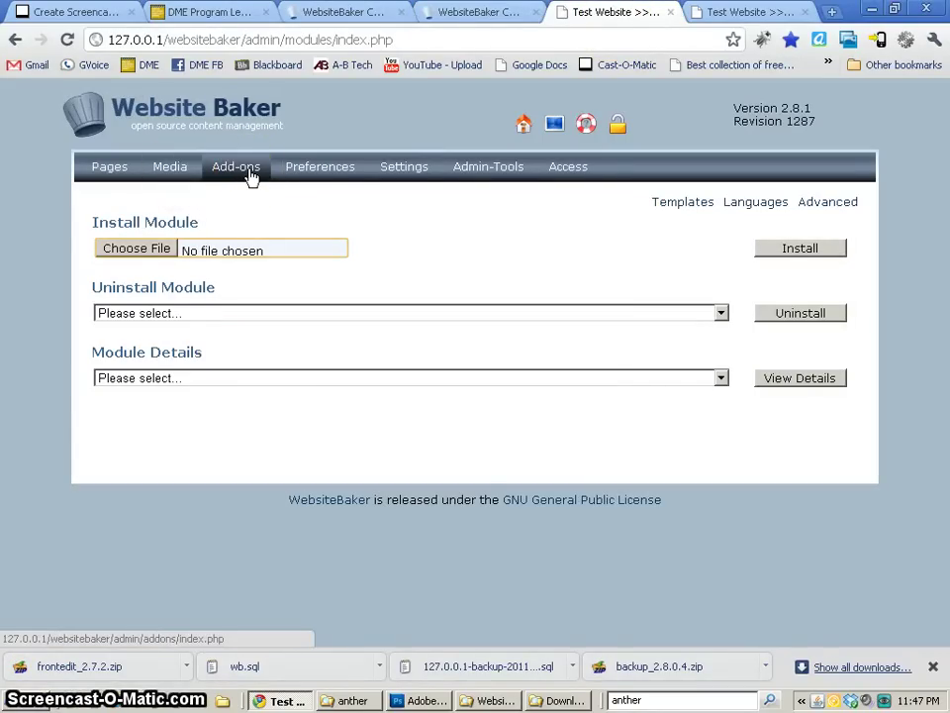
{"action": "left_click", "coordinate": [149, 248]}
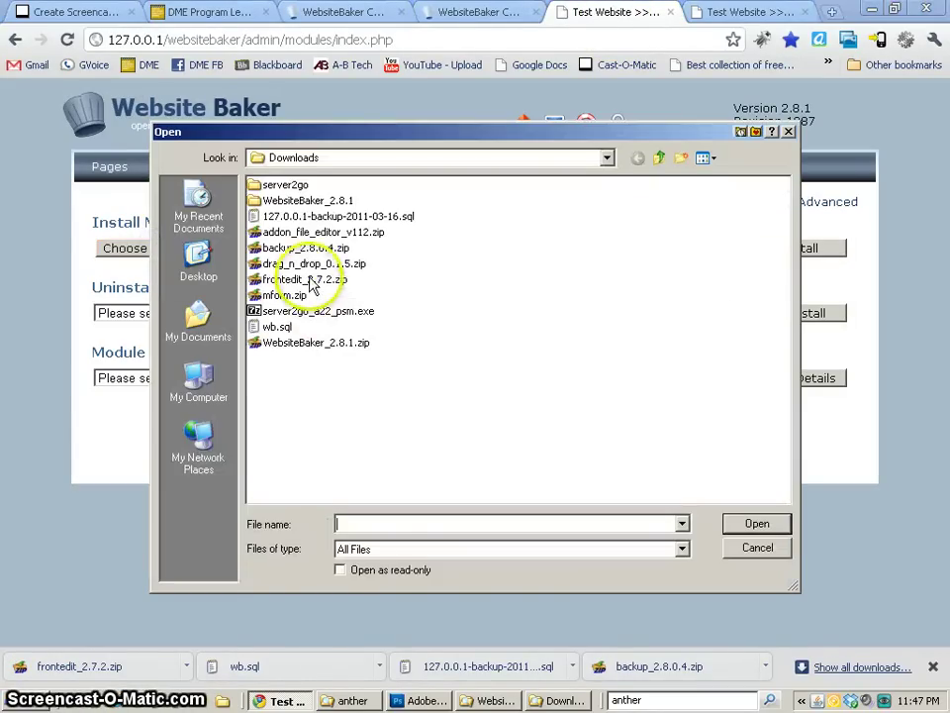
{"action": "left_click", "coordinate": [311, 280]}
{"action": "left_click", "coordinate": [747, 528]}
{"action": "left_click", "coordinate": [800, 256]}
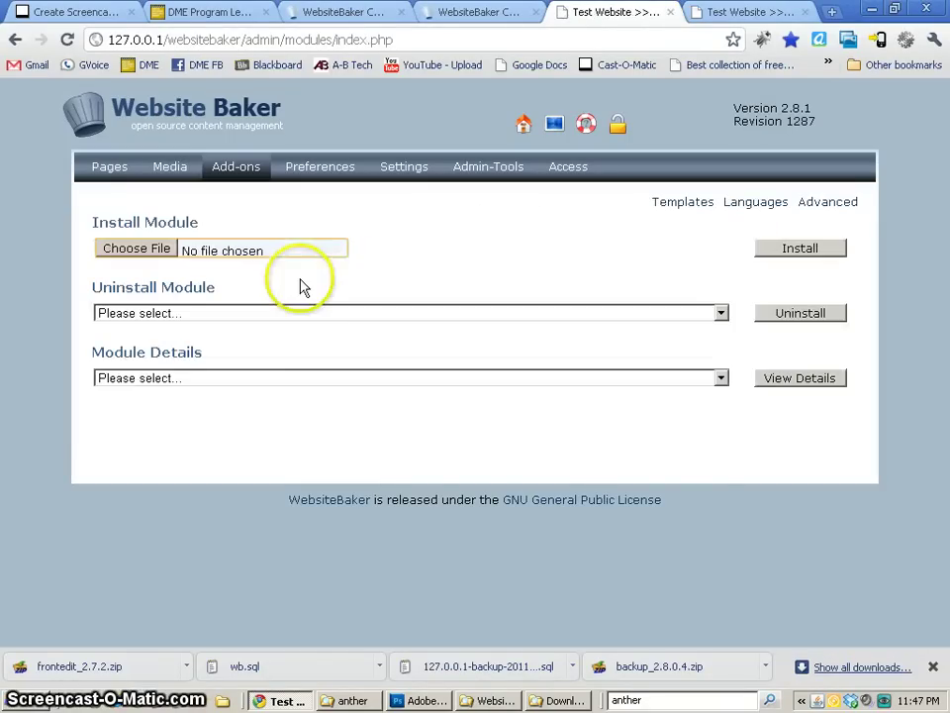
View the module details of Frontend Edit and read its type, version and description.
{"action": "left_click", "coordinate": [138, 378]}
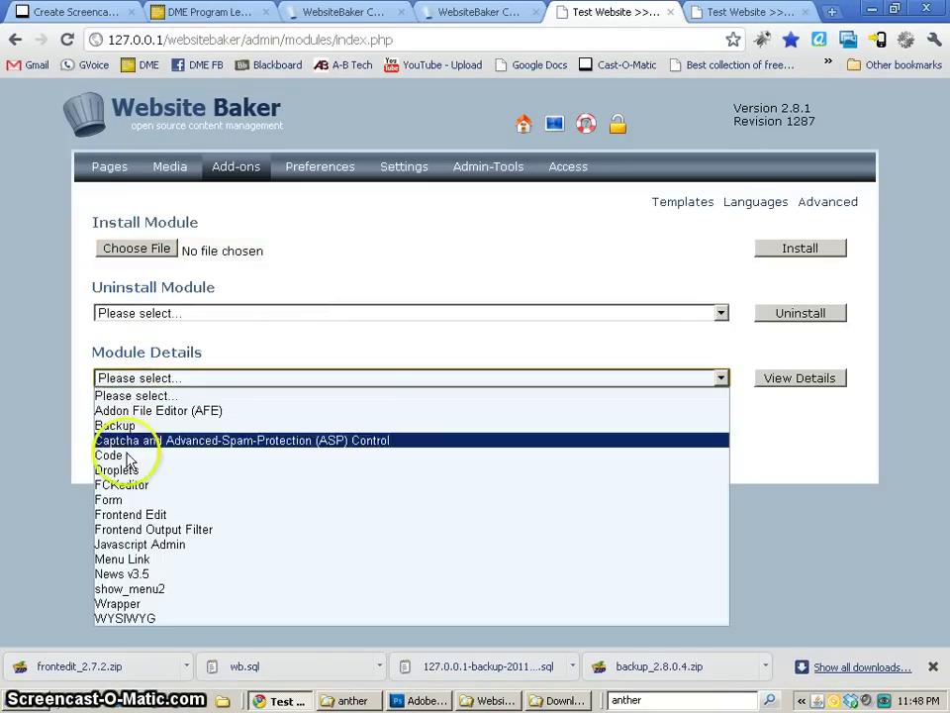
{"action": "left_click", "coordinate": [123, 514]}
{"action": "left_click", "coordinate": [768, 384]}
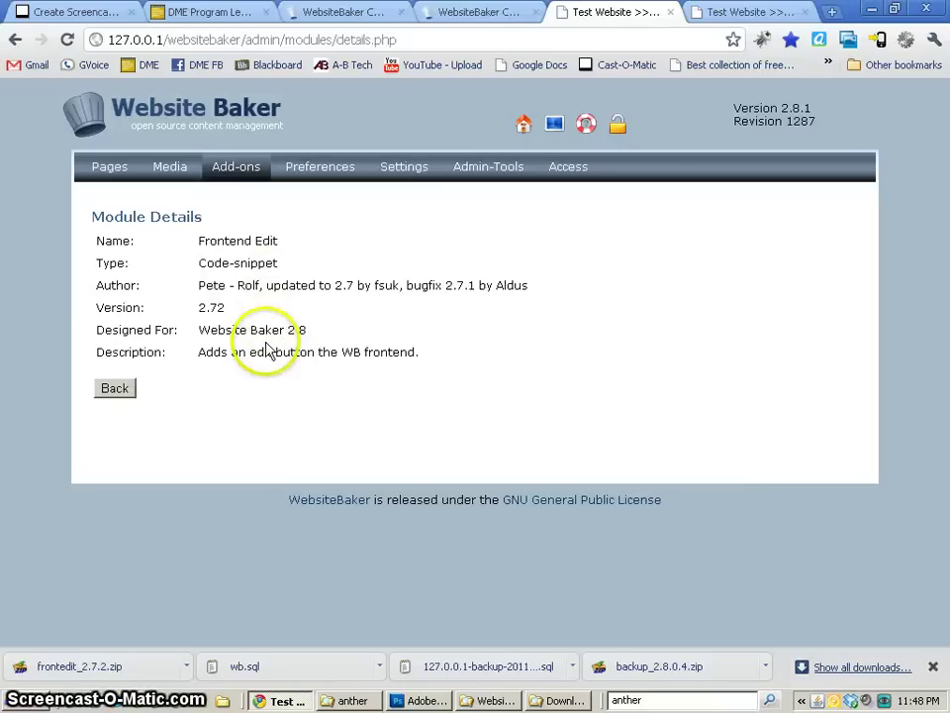
{"action": "left_click_drag", "start_coordinate": [387, 276], "coordinate": [449, 352]}
{"action": "left_click", "coordinate": [449, 354]}
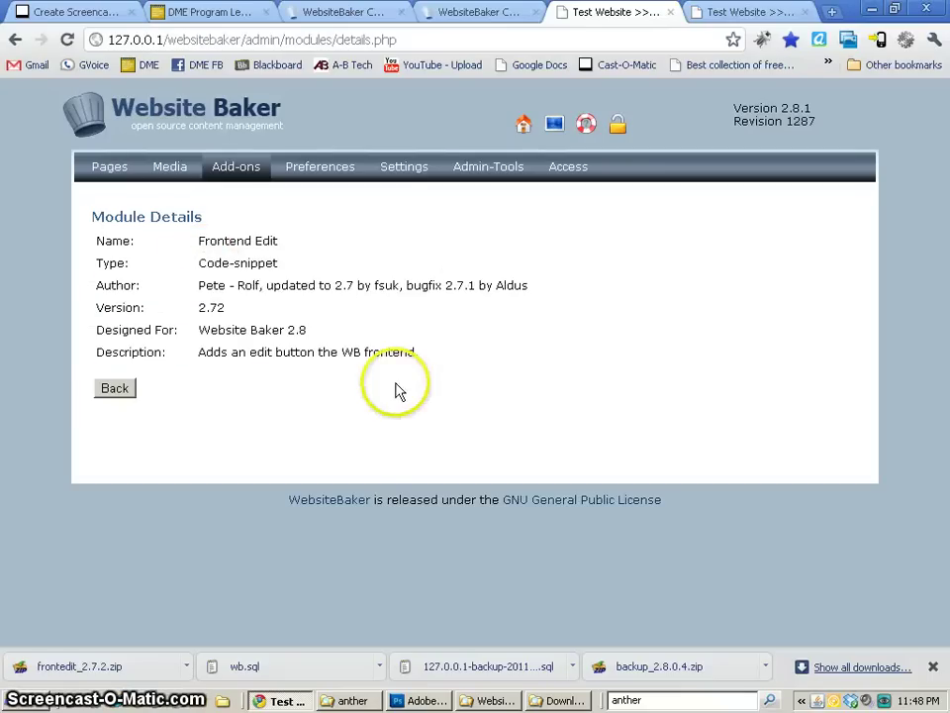
Copy the code frontend_edit(); from the module description on the frontedit page of websitebakers.com.
{"action": "left_click", "coordinate": [479, 12]}
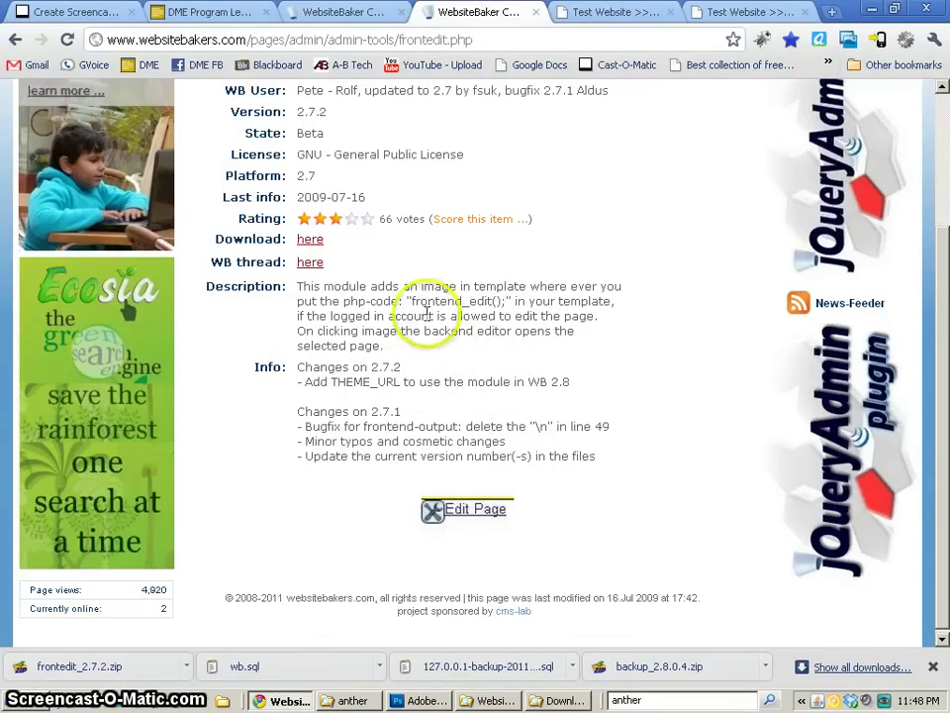
{"action": "left_click_drag", "start_coordinate": [411, 301], "coordinate": [513, 301]}
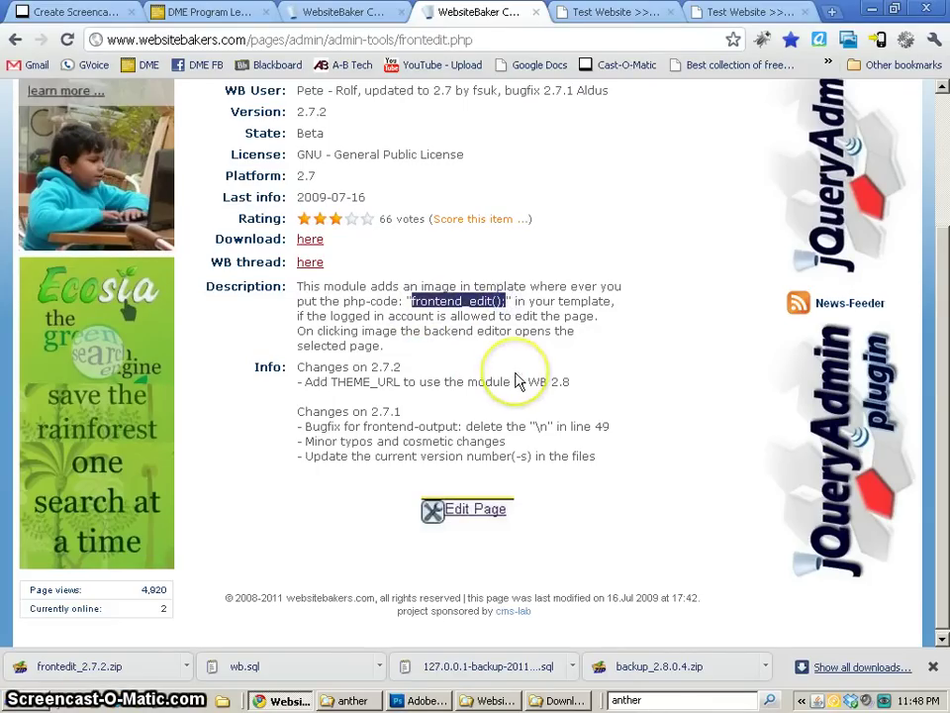
{"action": "right_click", "coordinate": [497, 317]}
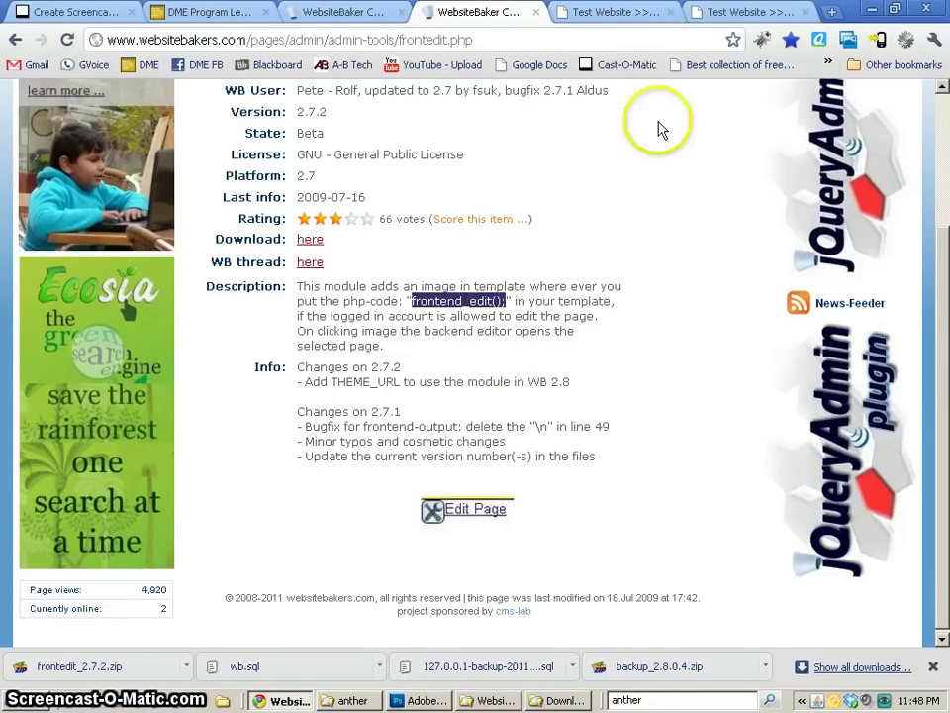
Open the Anther template's index.php for editing in the Addon File Editor of the local test site.
{"action": "left_click", "coordinate": [643, 15]}
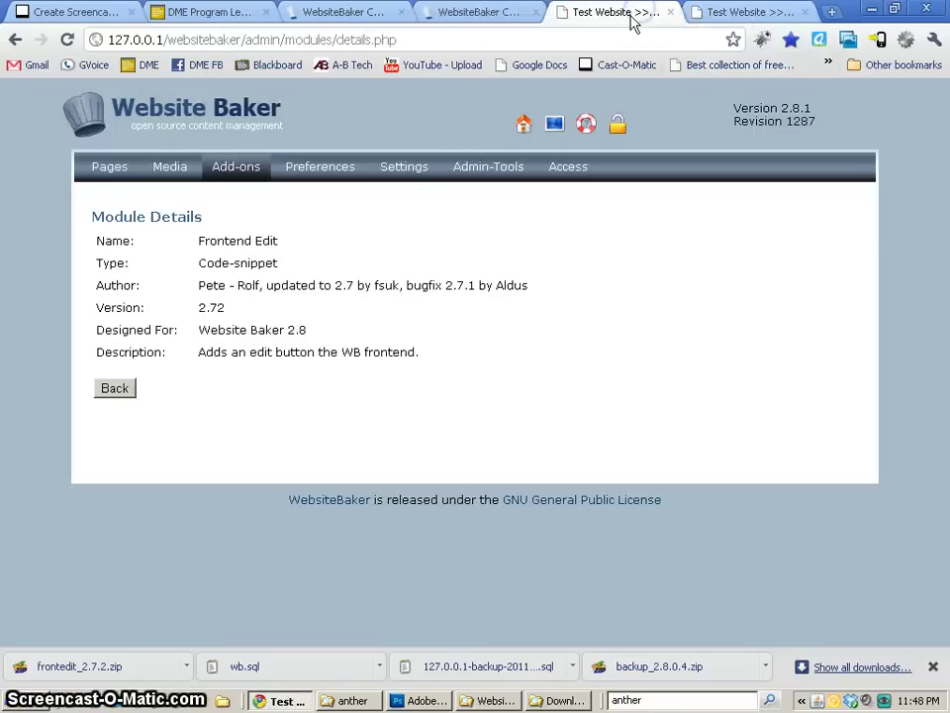
{"action": "left_click", "coordinate": [461, 174]}
{"action": "left_click", "coordinate": [203, 245]}
{"action": "left_click", "coordinate": [129, 417]}
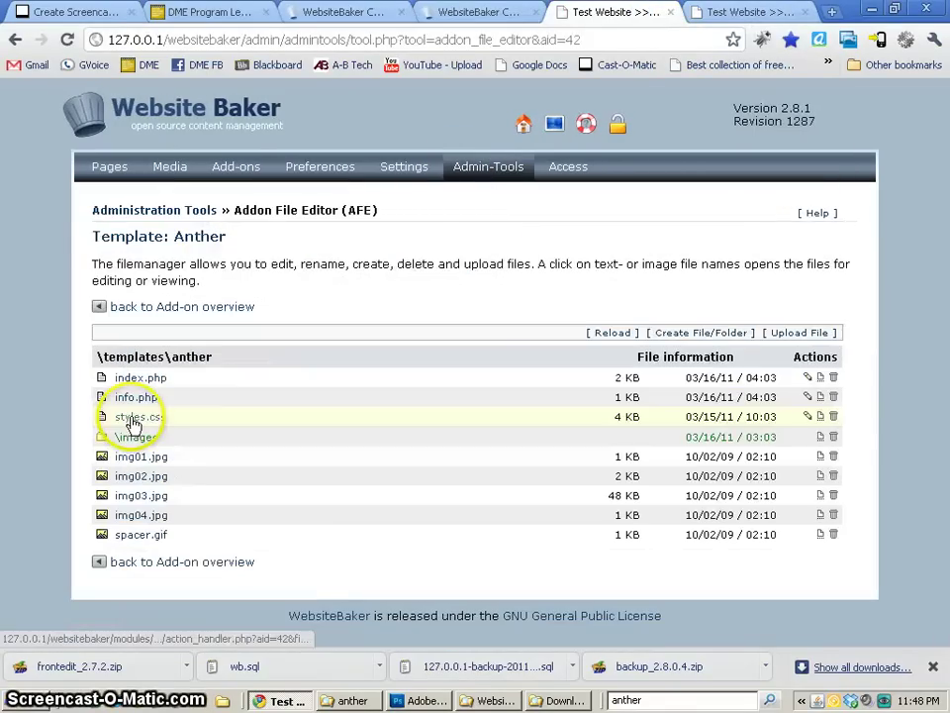
{"action": "left_click", "coordinate": [139, 380]}
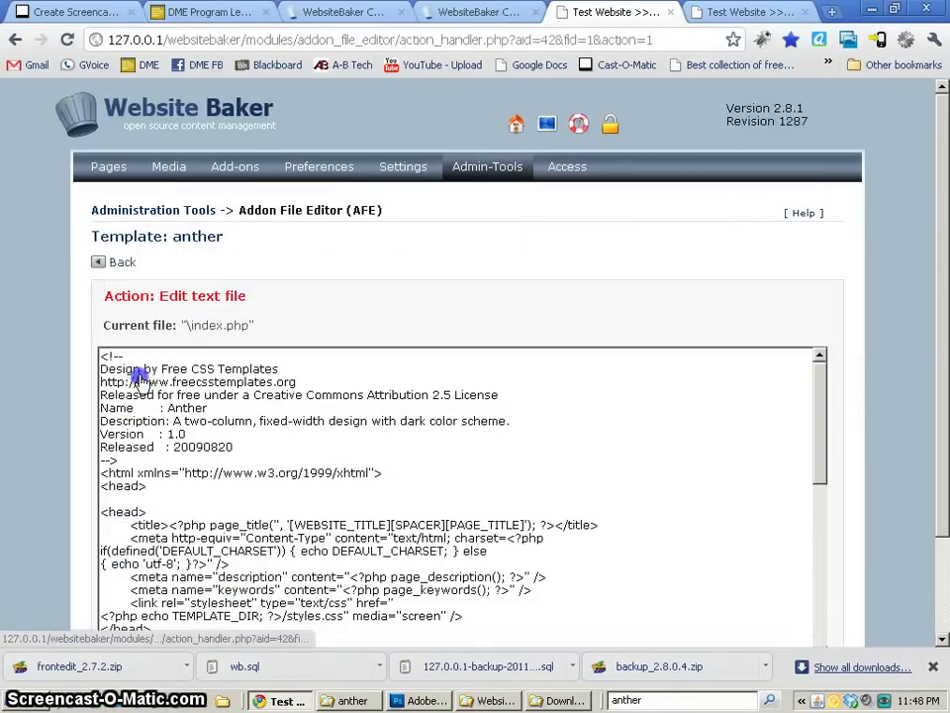
Add the indented line <?php frontend_edit(); ?> above page_content(1) in the content div, and save index.php, returning to the file list.
{"action": "scroll", "coordinate": [496, 438], "scroll_direction": "down", "scroll_amount": 6}
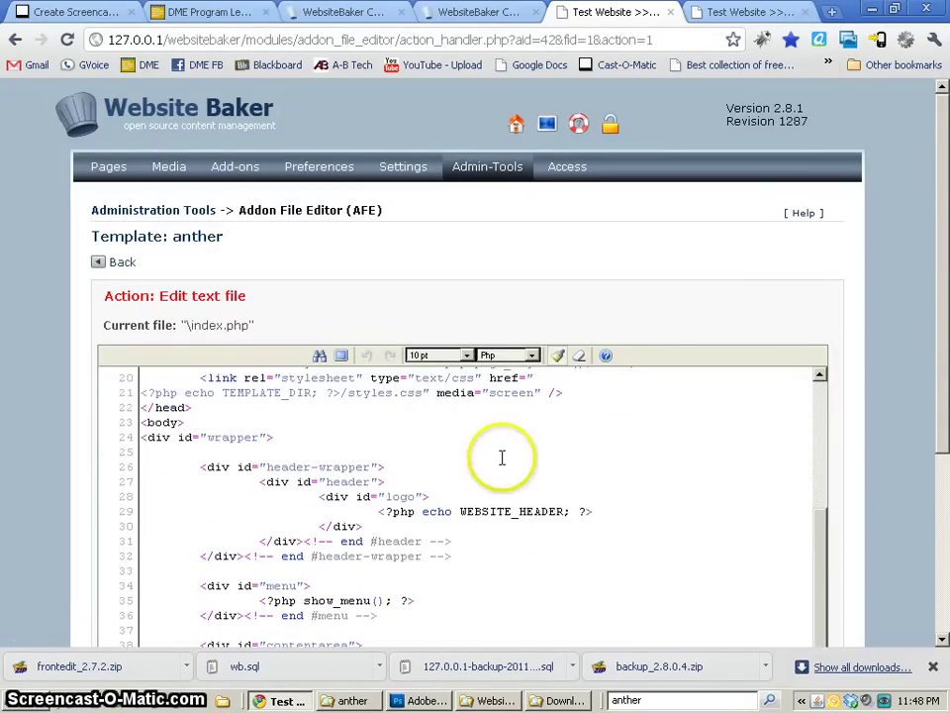
{"action": "scroll", "coordinate": [425, 554], "scroll_direction": "down", "scroll_amount": 2}
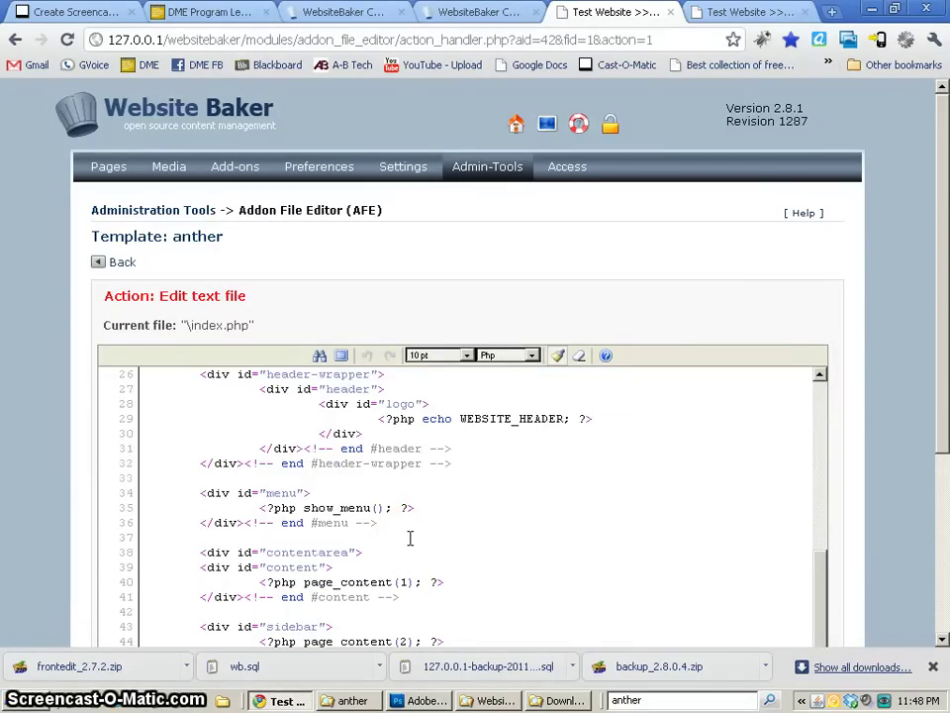
{"action": "scroll", "coordinate": [410, 538], "scroll_direction": "down", "scroll_amount": 2}
{"action": "left_click", "coordinate": [397, 498]}
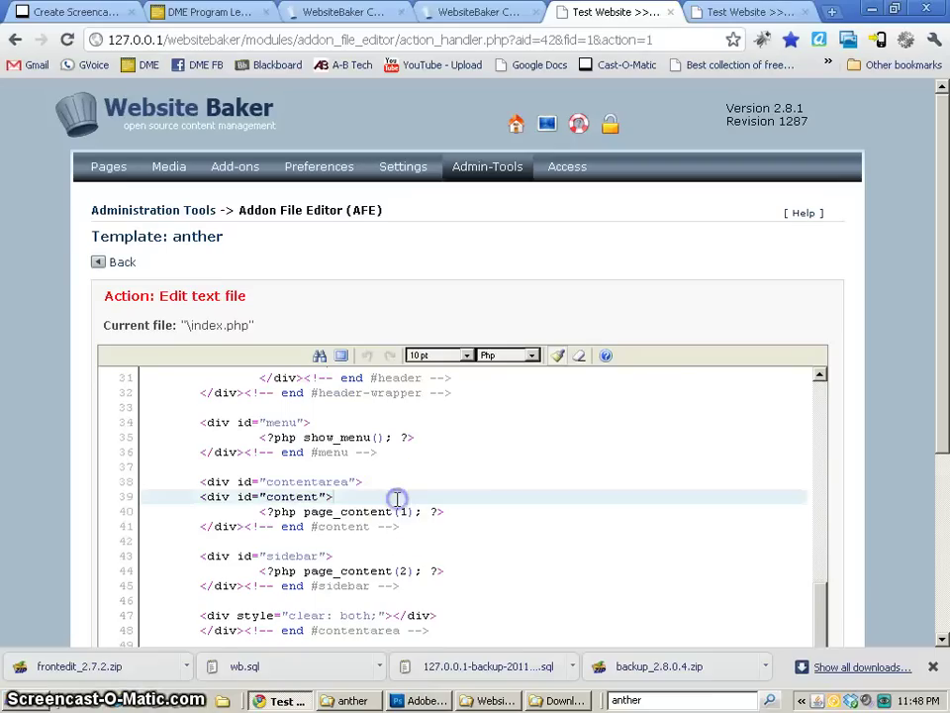
{"action": "key", "text": "Return"}
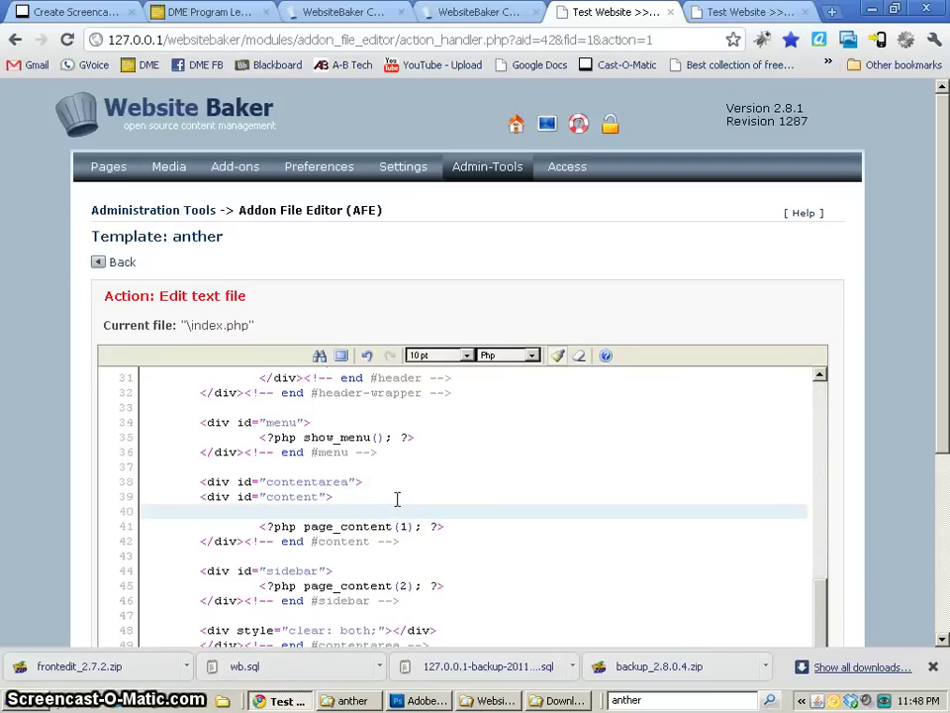
{"action": "type", "text": "<?php frontend_edit();"}
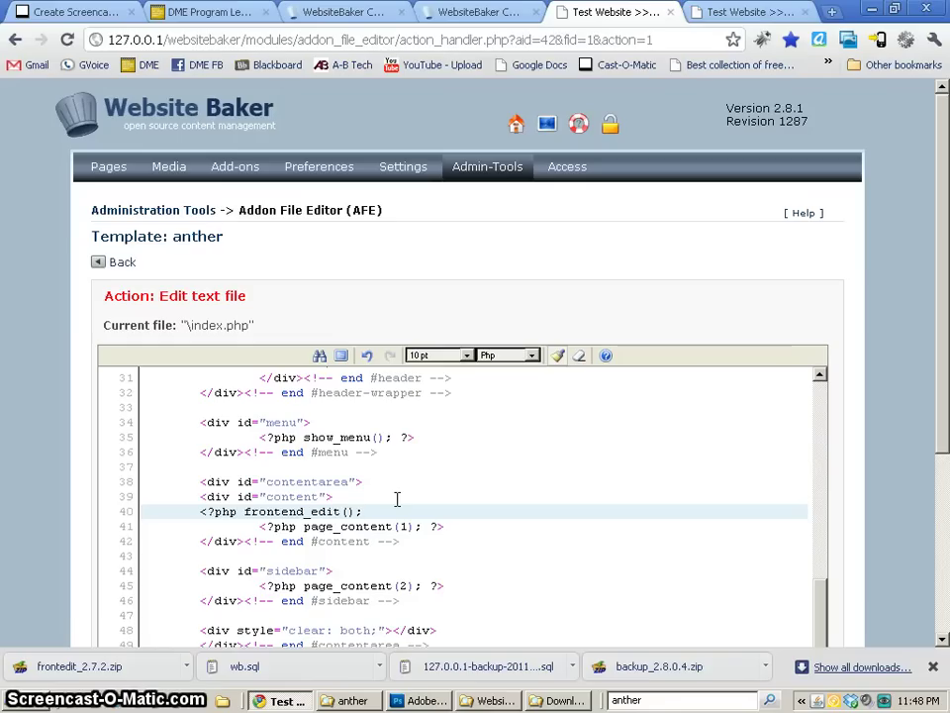
{"action": "type", "text": " ?>"}
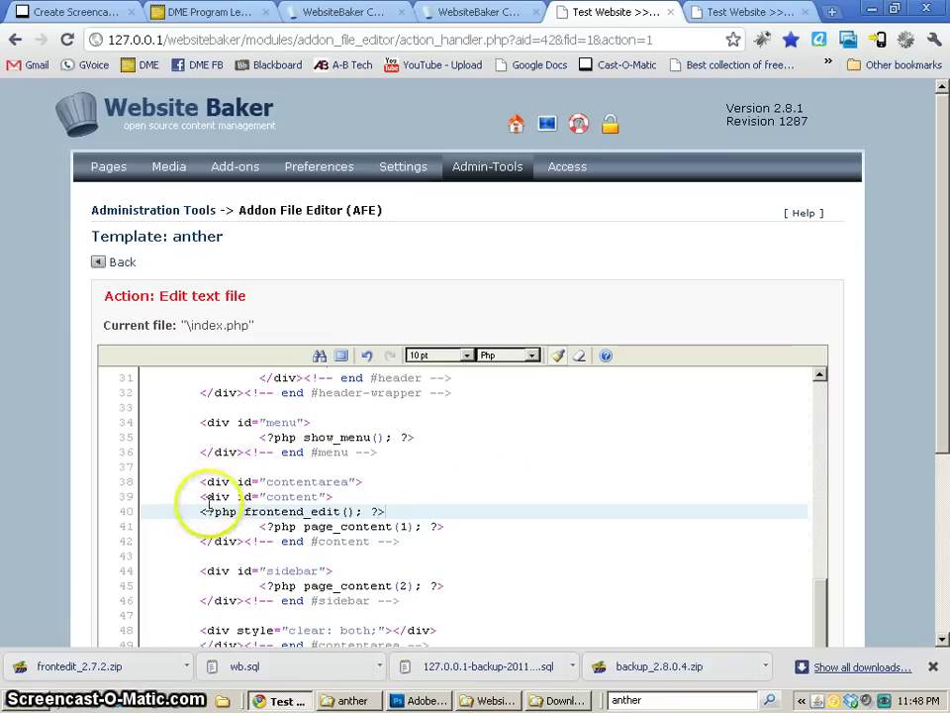
{"action": "left_click", "coordinate": [202, 511]}
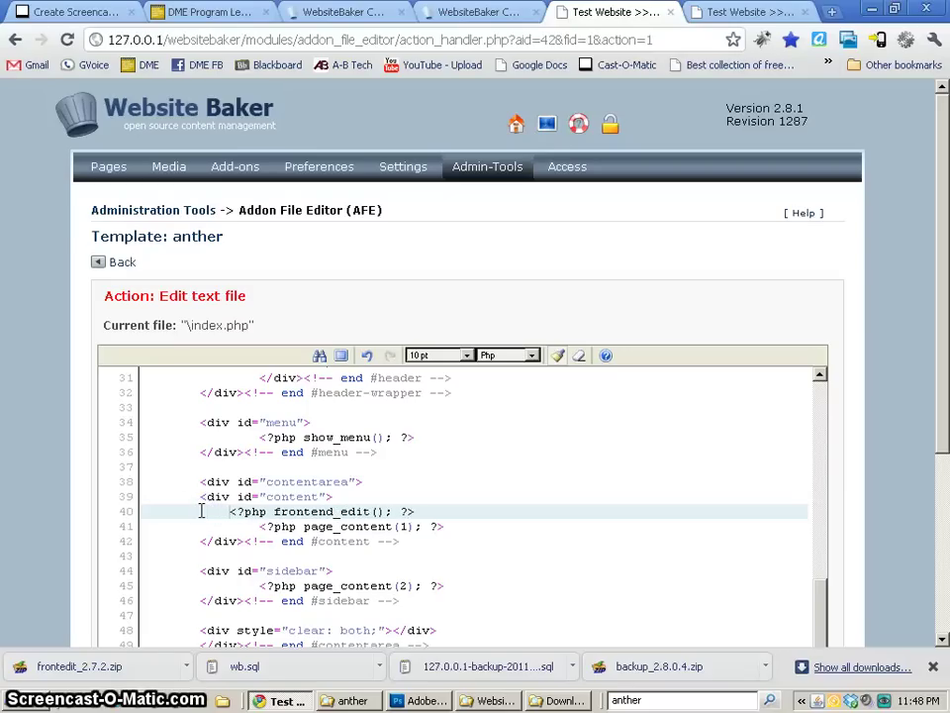
{"action": "left_click", "coordinate": [430, 540]}
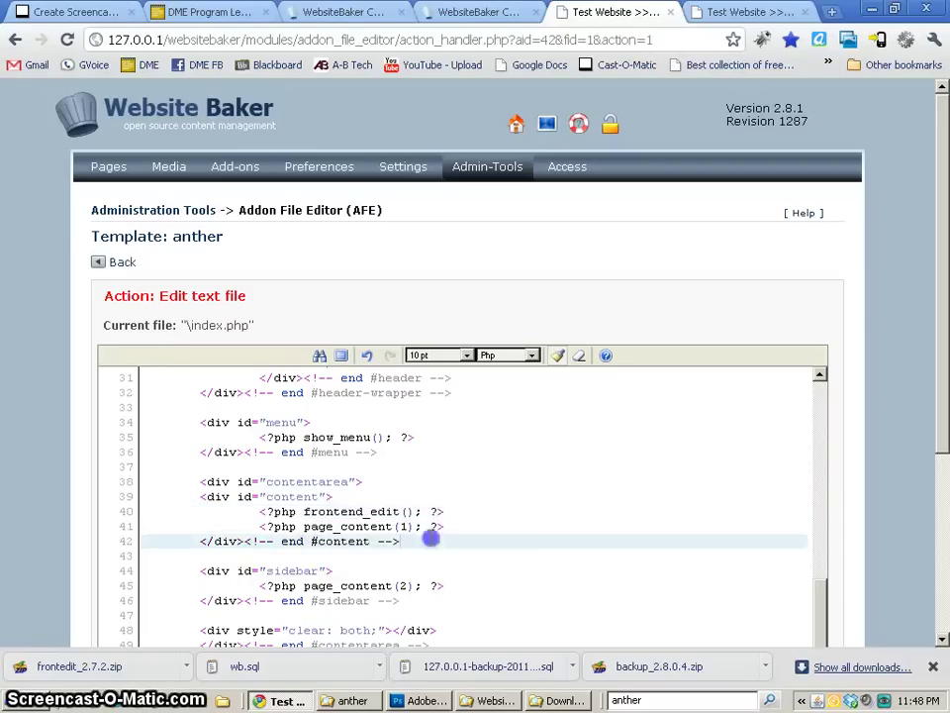
{"action": "left_click", "coordinate": [475, 528]}
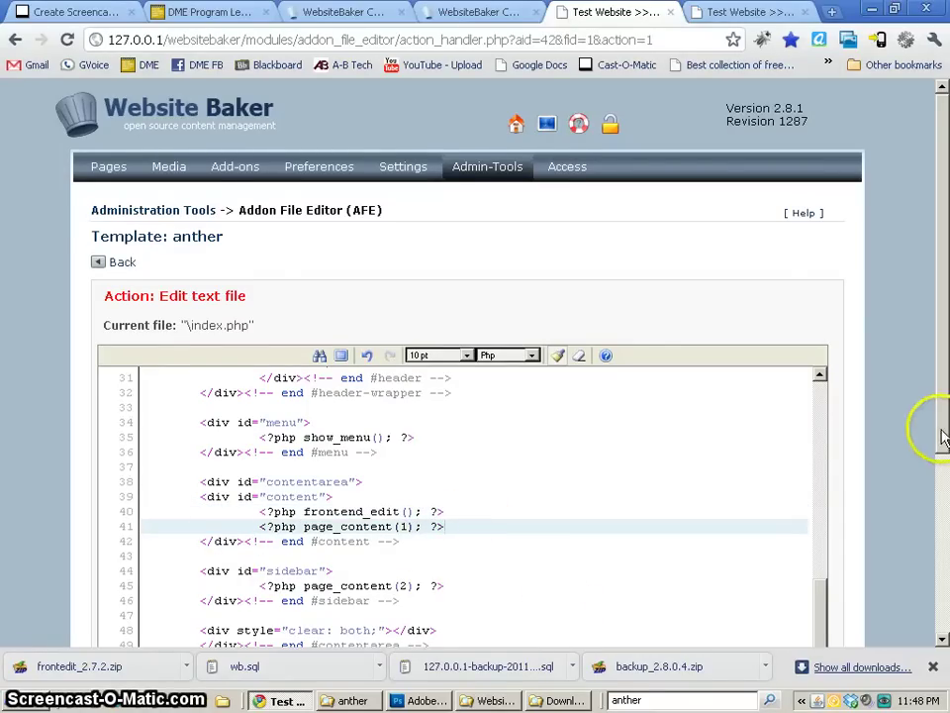
{"action": "left_click_drag", "start_coordinate": [942, 439], "coordinate": [920, 617]}
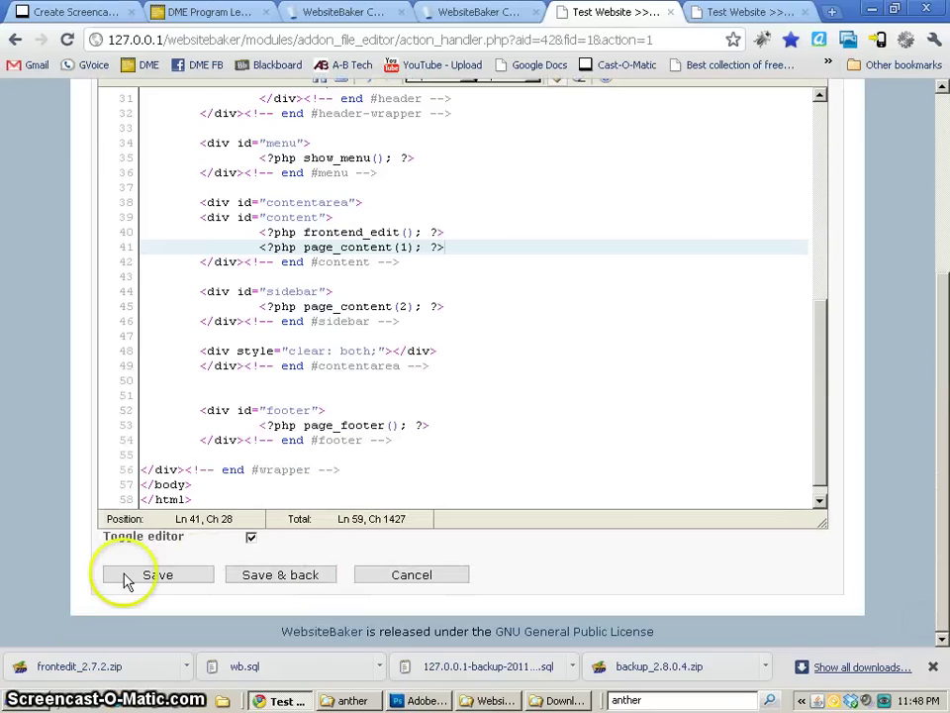
{"action": "left_click", "coordinate": [295, 576]}
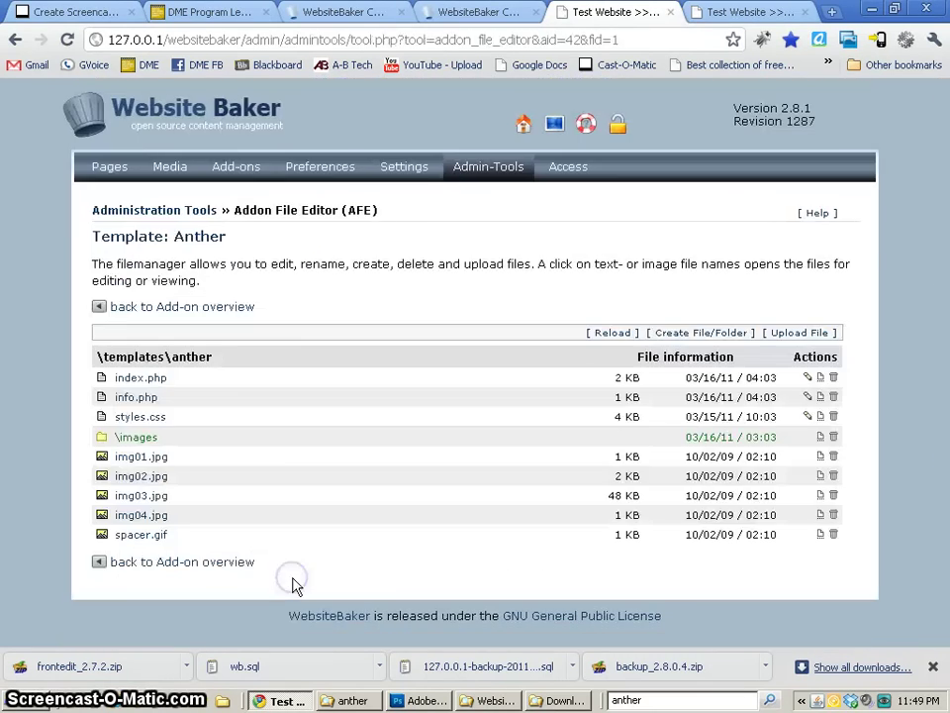
View the test site's home page from the administration area and reload it to check for the edit link.
{"action": "left_click", "coordinate": [762, 13]}
{"action": "left_click", "coordinate": [555, 122]}
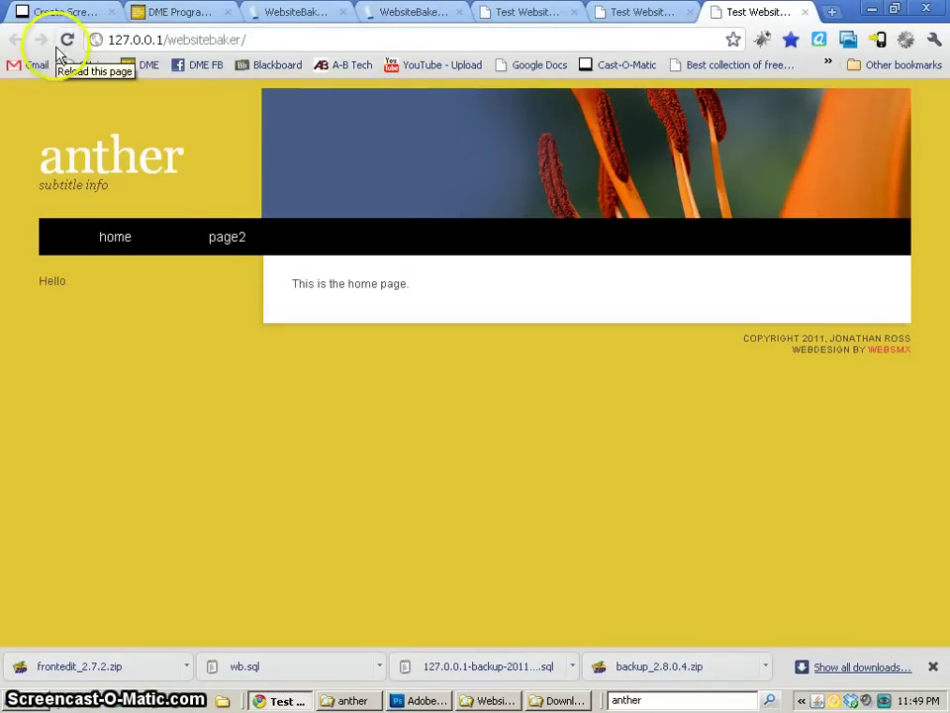
{"action": "left_click", "coordinate": [66, 40]}
{"action": "left_click", "coordinate": [306, 277]}
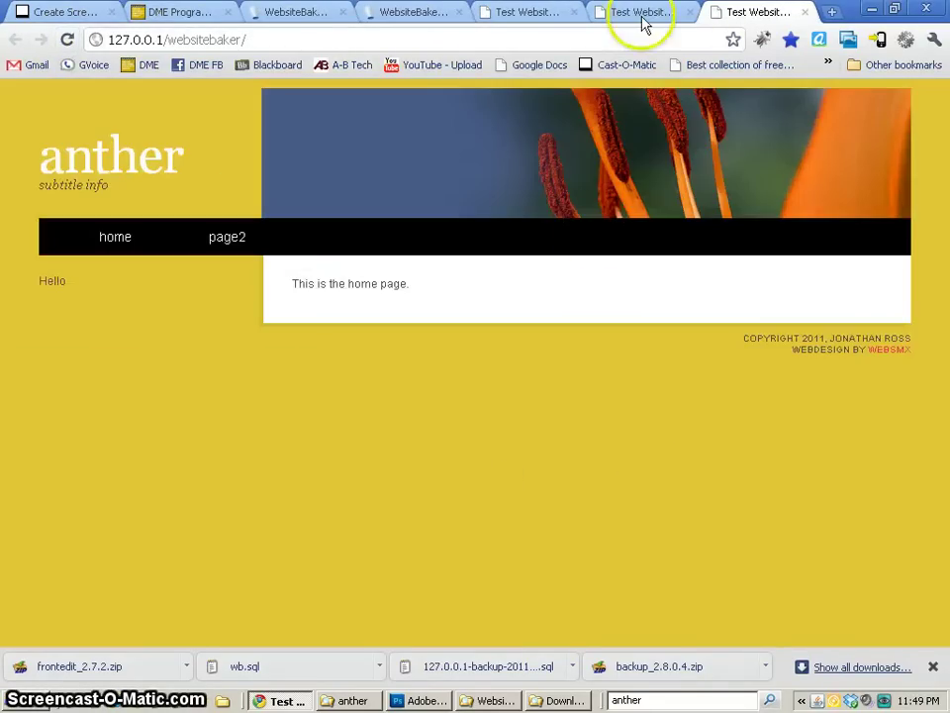
Enable Login in the site's general settings, save them, and reload the public home page.
{"action": "left_click", "coordinate": [642, 14]}
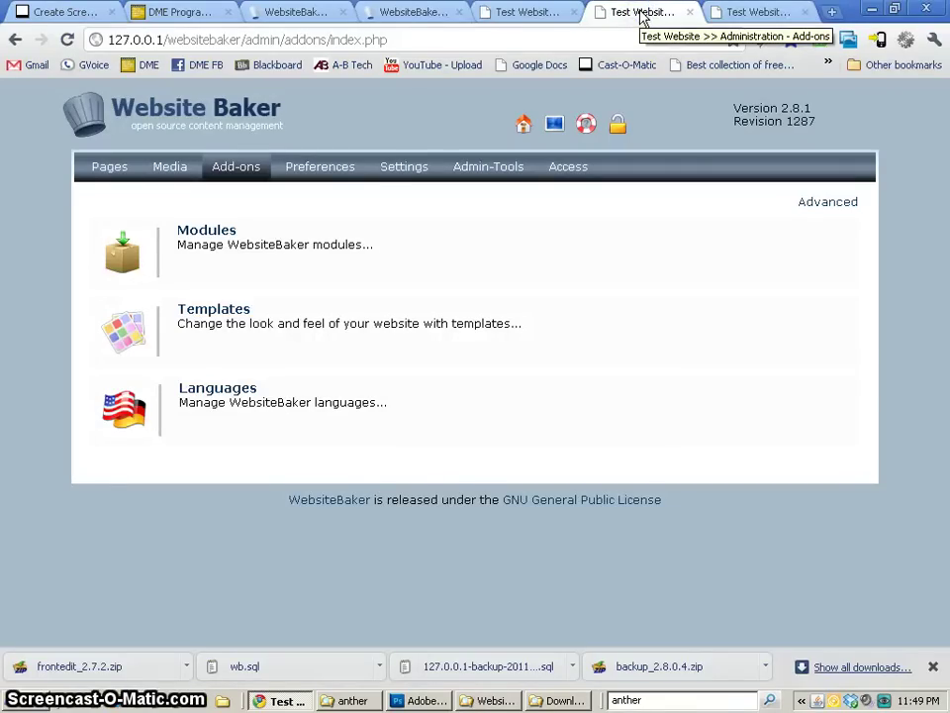
{"action": "left_click", "coordinate": [414, 180]}
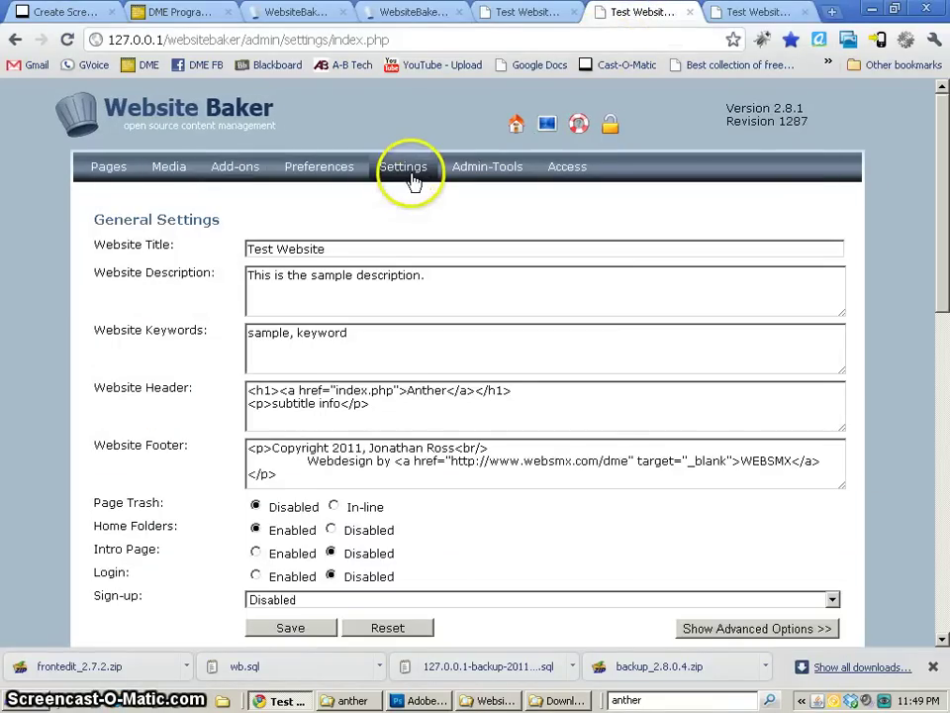
{"action": "scroll", "coordinate": [544, 436], "scroll_direction": "down", "scroll_amount": 1}
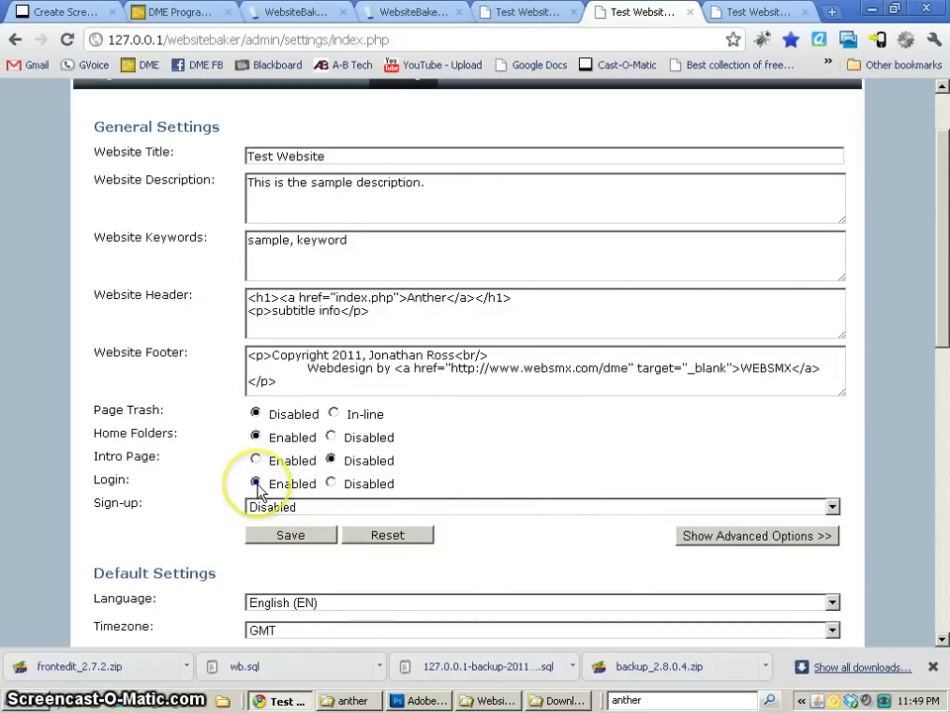
{"action": "left_click", "coordinate": [322, 538]}
{"action": "left_click", "coordinate": [762, 14]}
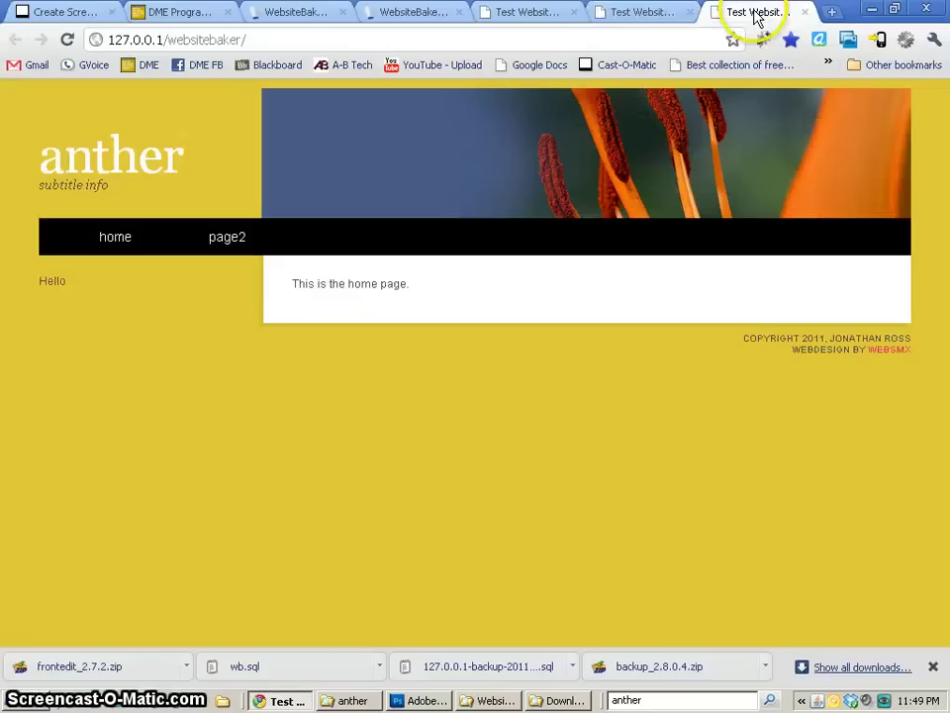
{"action": "left_click", "coordinate": [67, 40]}
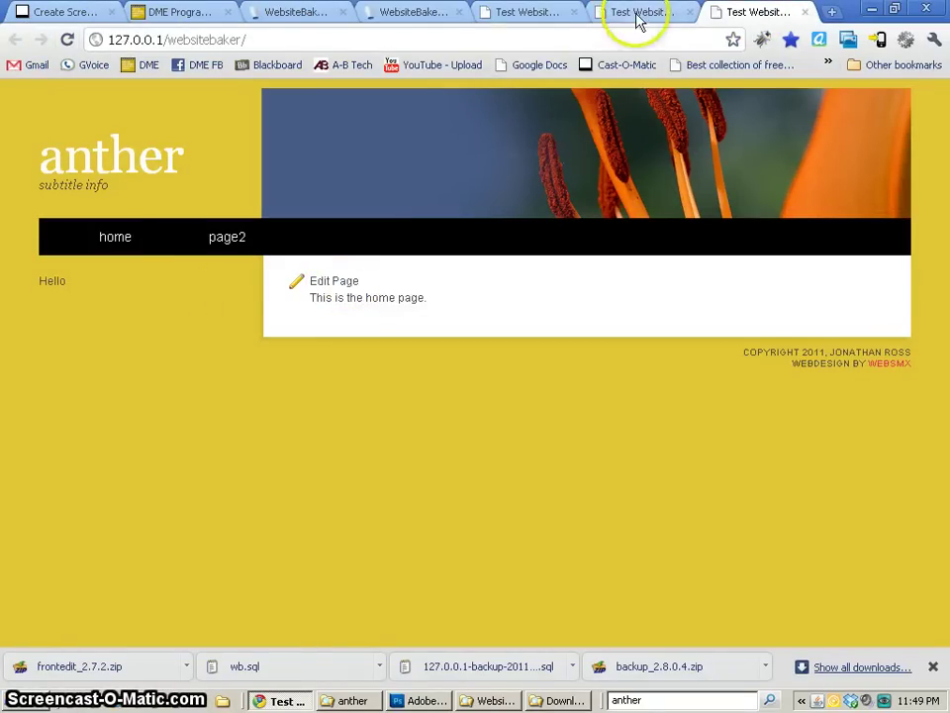
Reread the frontedit description on websitebakers.com about where the edit image is added and which accounts can use it.
{"action": "left_click", "coordinate": [639, 20]}
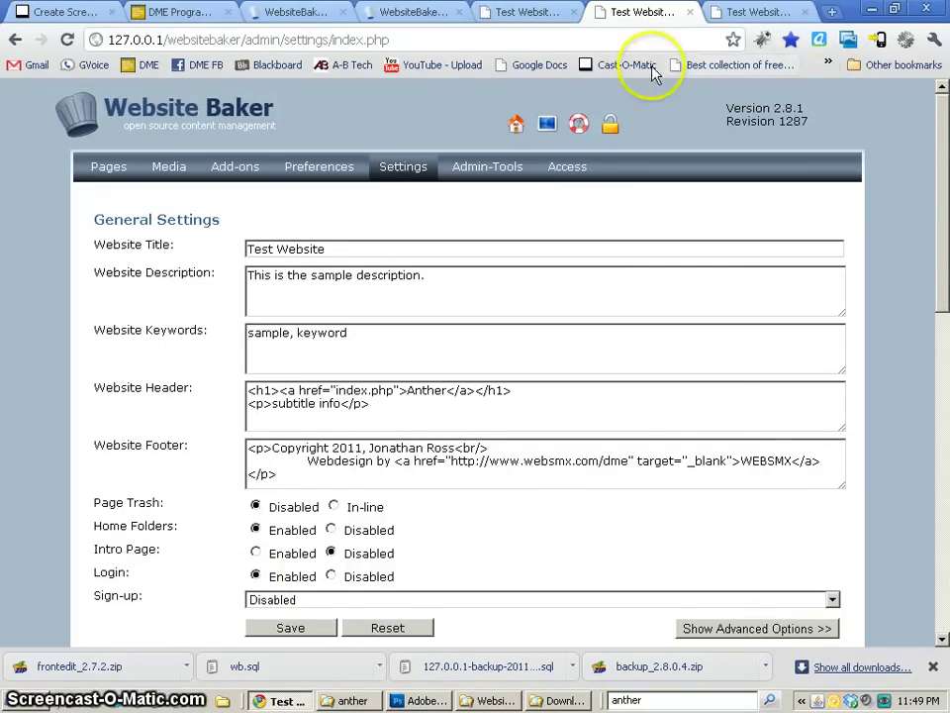
{"action": "left_click", "coordinate": [487, 19]}
{"action": "left_click", "coordinate": [435, 16]}
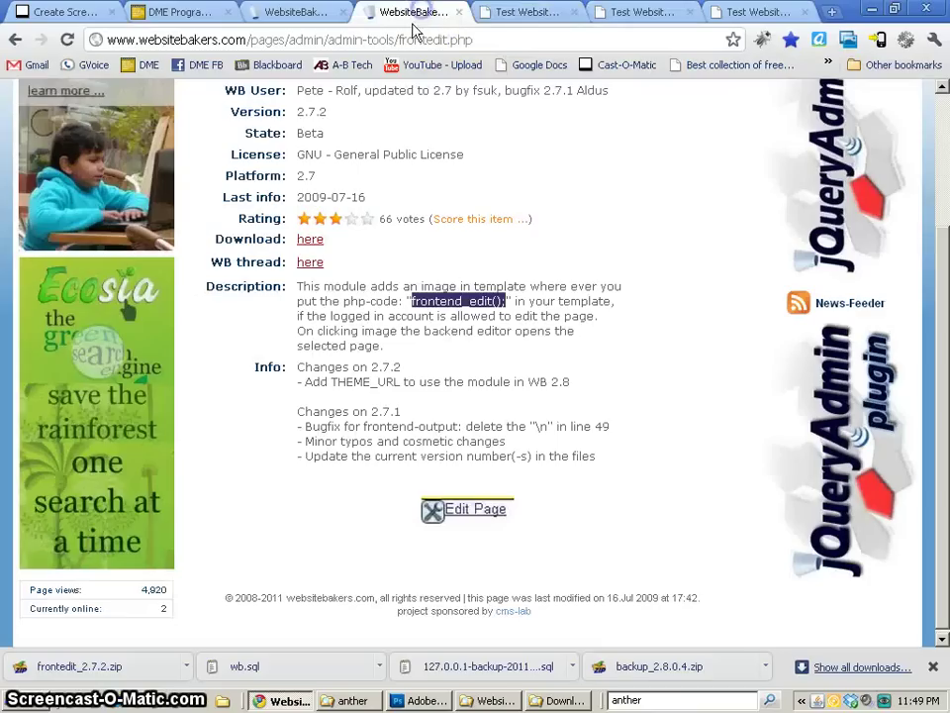
{"action": "left_click", "coordinate": [379, 315]}
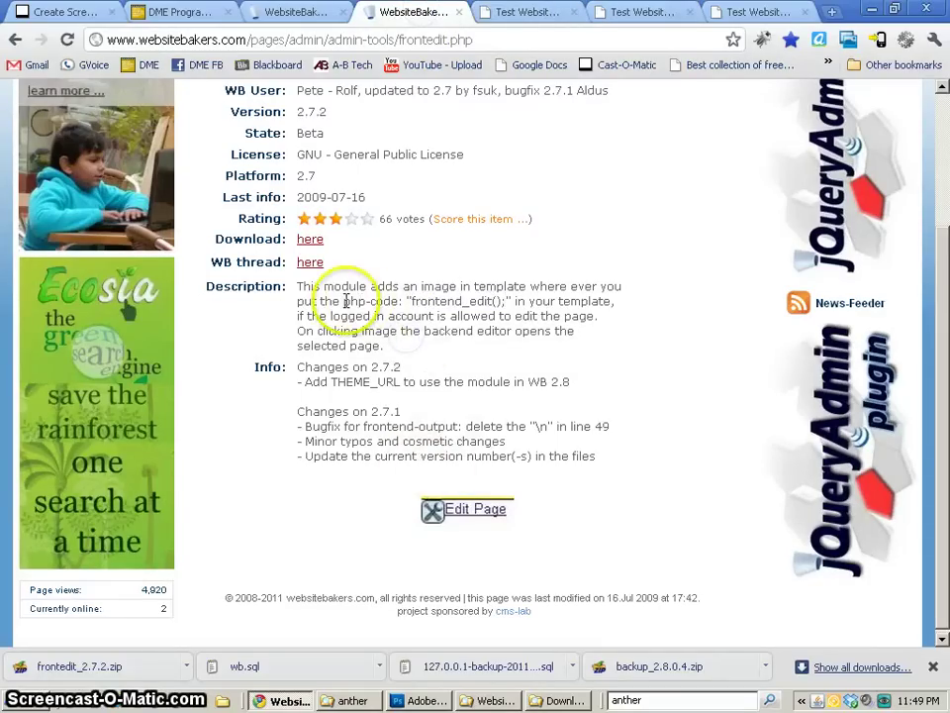
{"action": "left_click_drag", "start_coordinate": [335, 288], "coordinate": [465, 337]}
{"action": "left_click", "coordinate": [464, 338]}
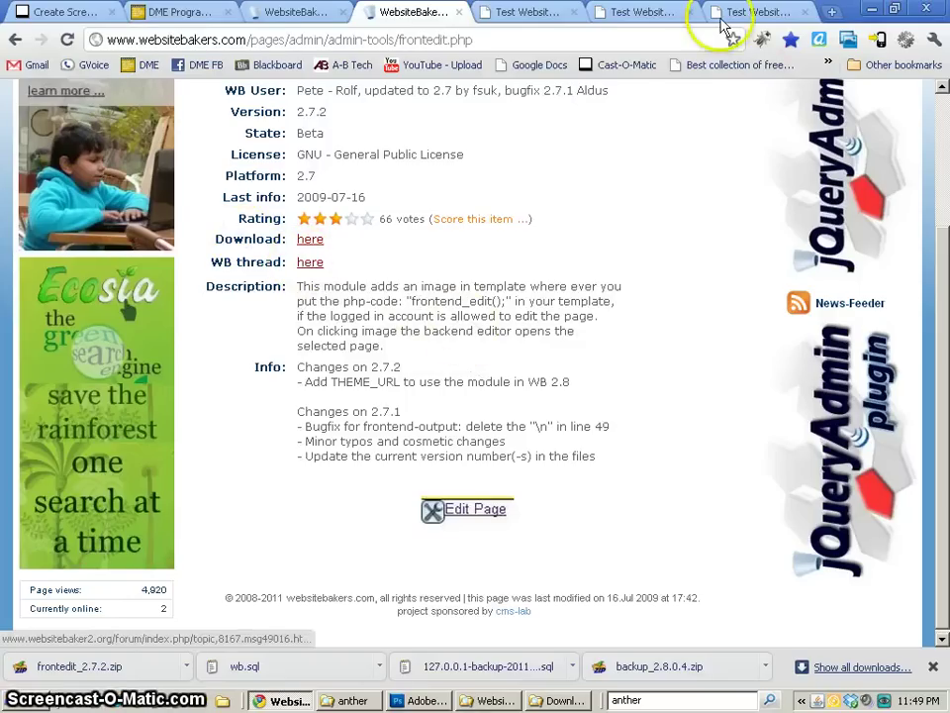
Test the Edit Page link on the home page, view the site from the page editor, and follow the link again.
{"action": "left_click", "coordinate": [747, 14]}
{"action": "left_click", "coordinate": [337, 285]}
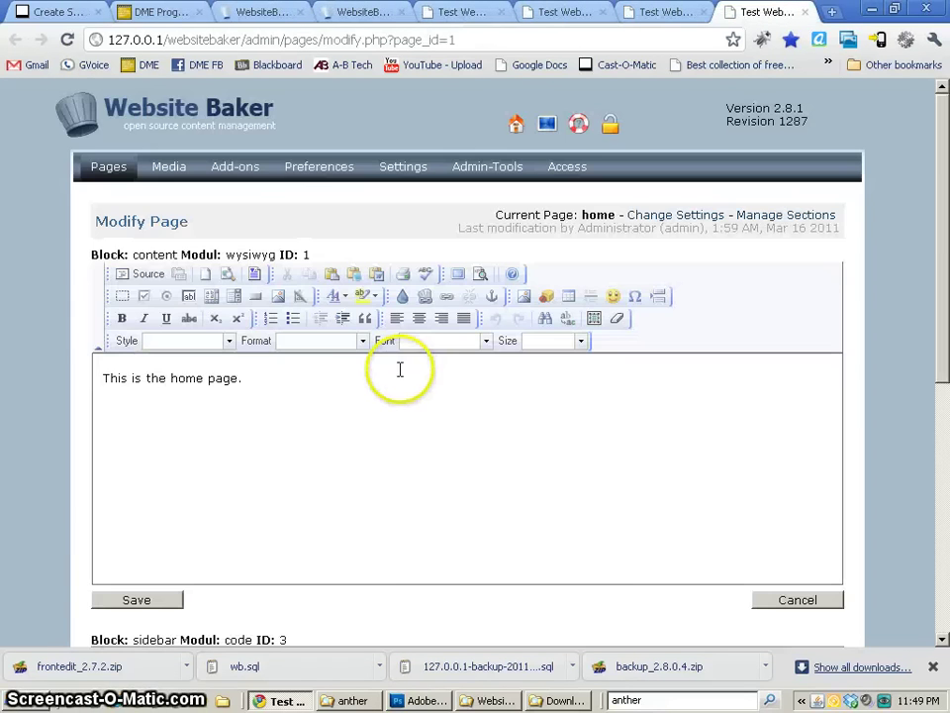
{"action": "left_click", "coordinate": [547, 124]}
{"action": "left_click", "coordinate": [333, 277]}
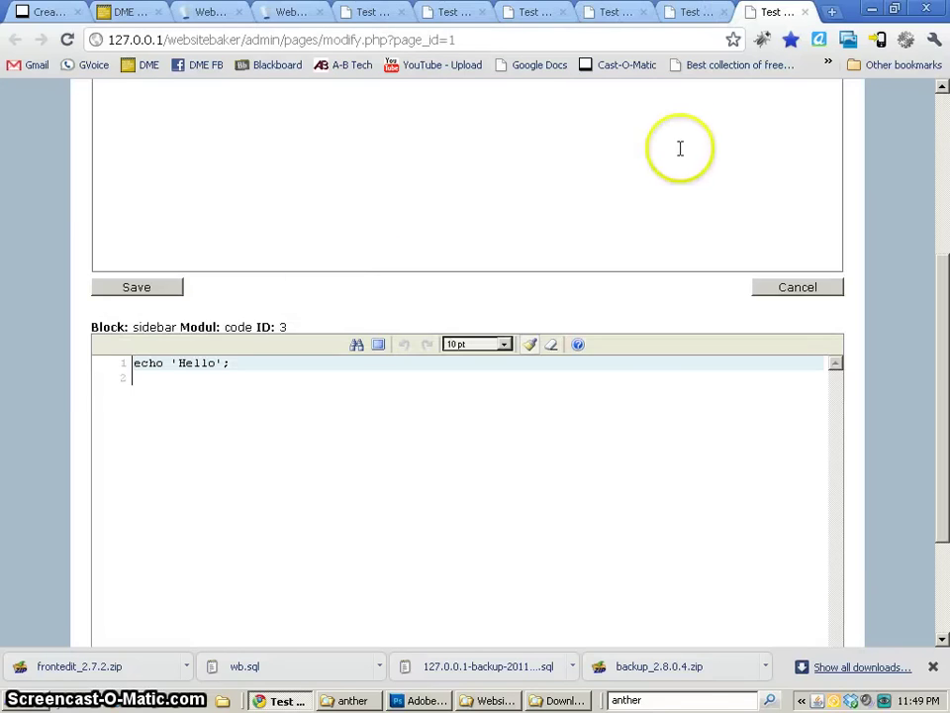
Close the extra test site tabs opened while trying the edit link and return to the public home page.
{"action": "left_click", "coordinate": [709, 13]}
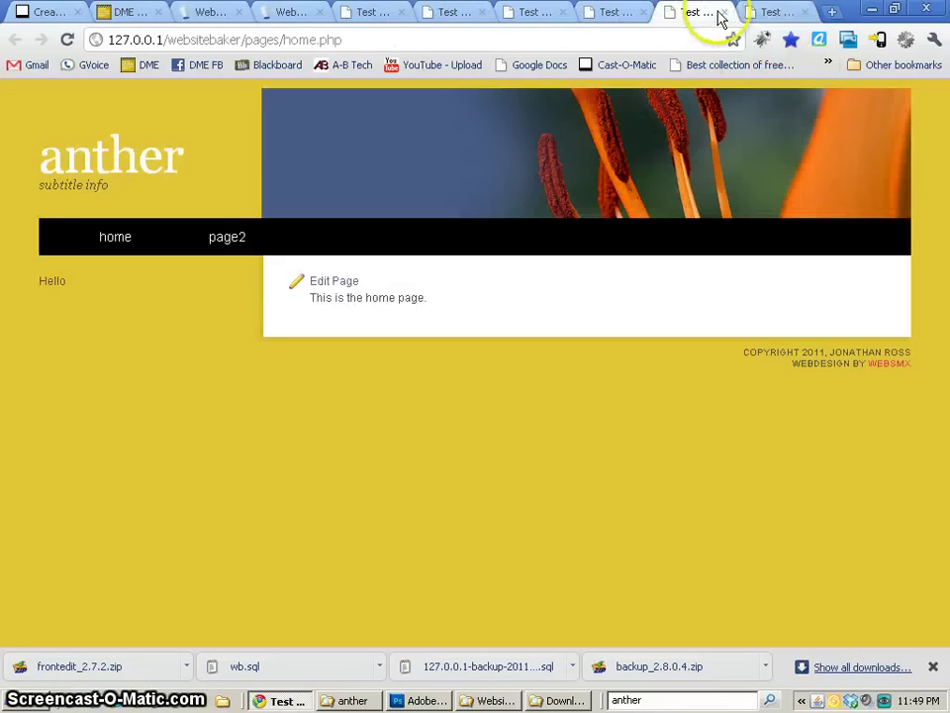
{"action": "left_click", "coordinate": [723, 12]}
{"action": "left_click", "coordinate": [627, 14]}
{"action": "left_click", "coordinate": [643, 13]}
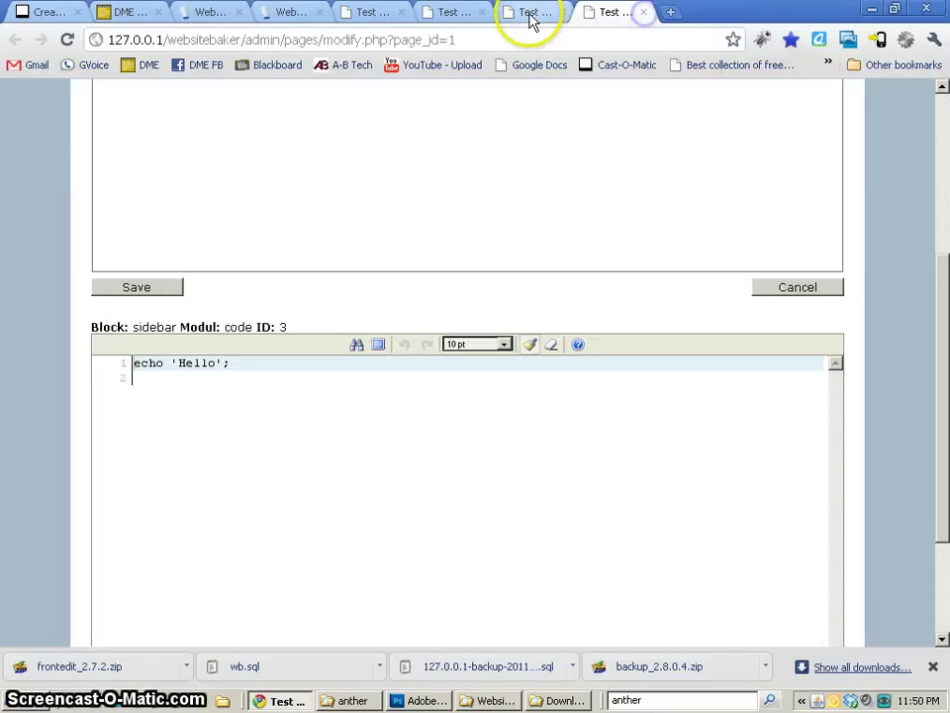
{"action": "left_click", "coordinate": [531, 14]}
{"action": "left_click", "coordinate": [613, 13]}
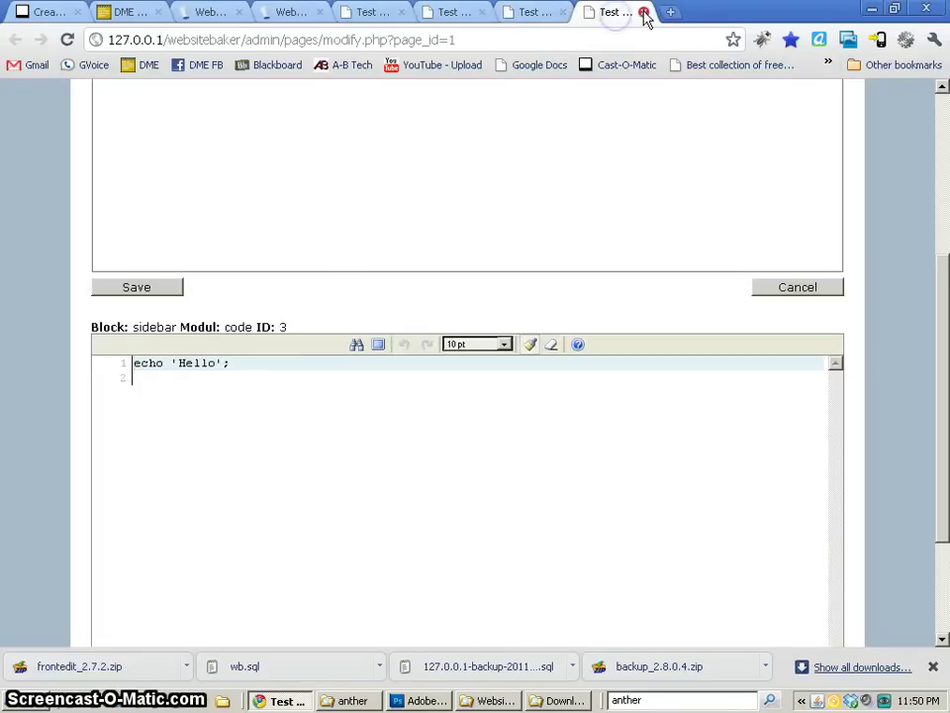
{"action": "left_click", "coordinate": [644, 13]}
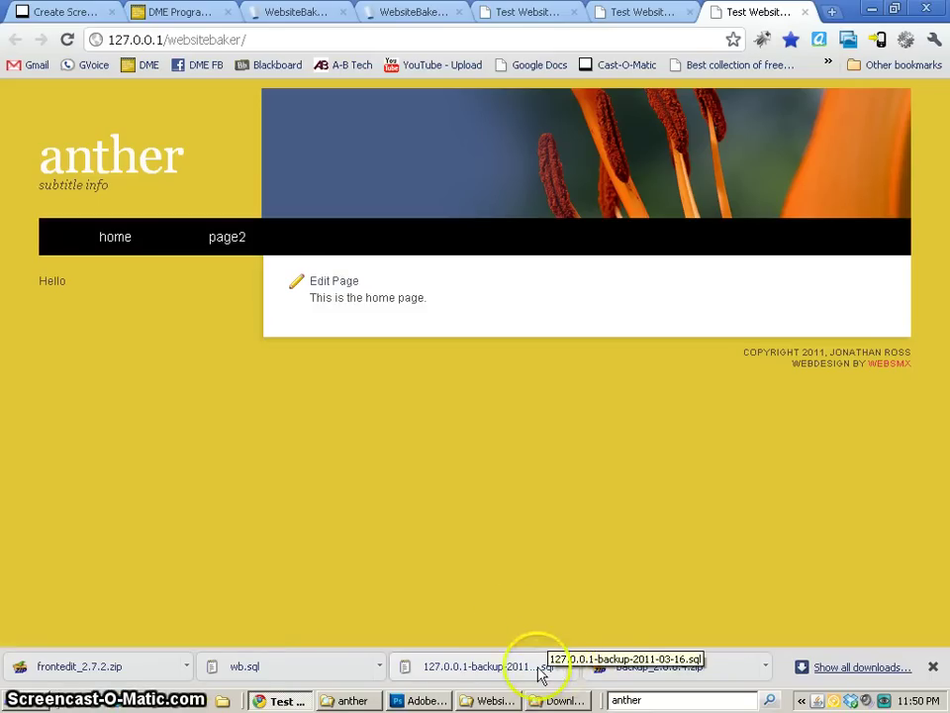
Browse to the site's modules\frontedit folder in Windows Explorer, inspect index.php in Notepad++ and close it.
{"action": "left_click", "coordinate": [569, 700]}
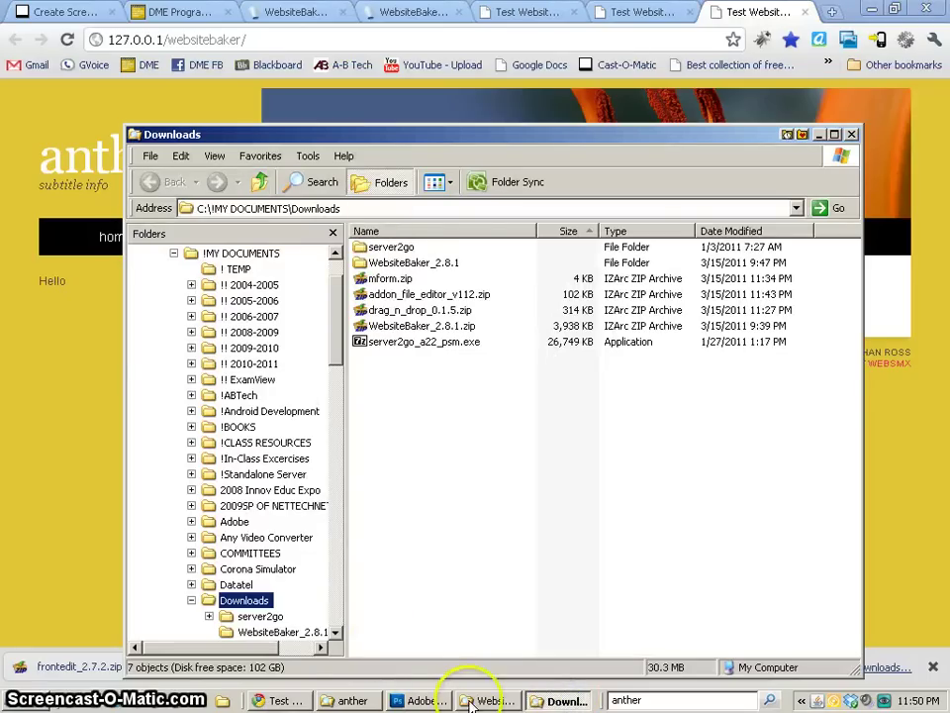
{"action": "left_click", "coordinate": [352, 701]}
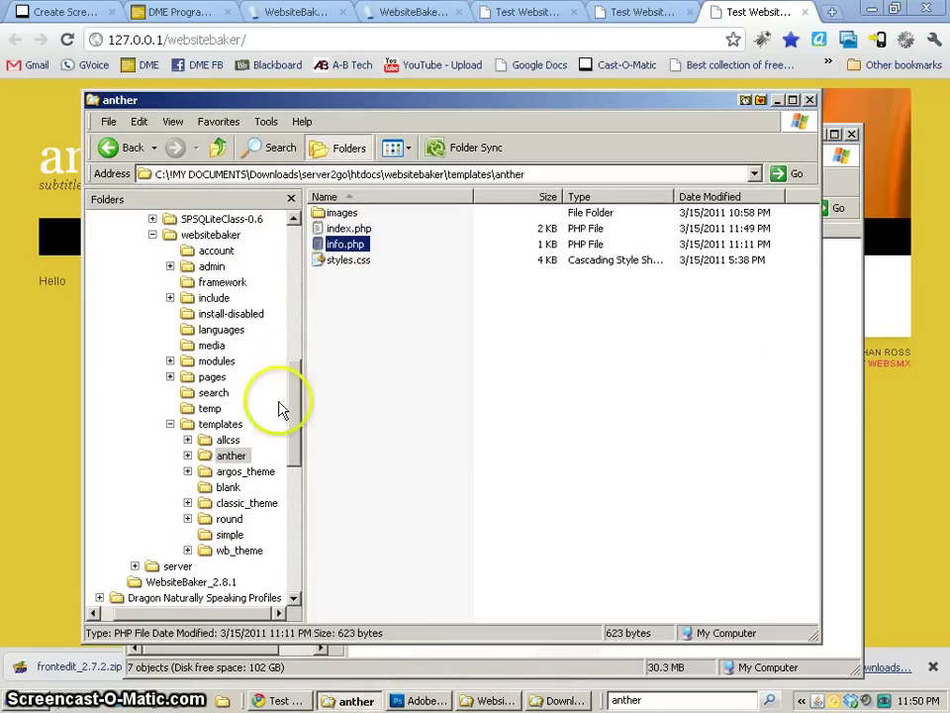
{"action": "left_click", "coordinate": [215, 361]}
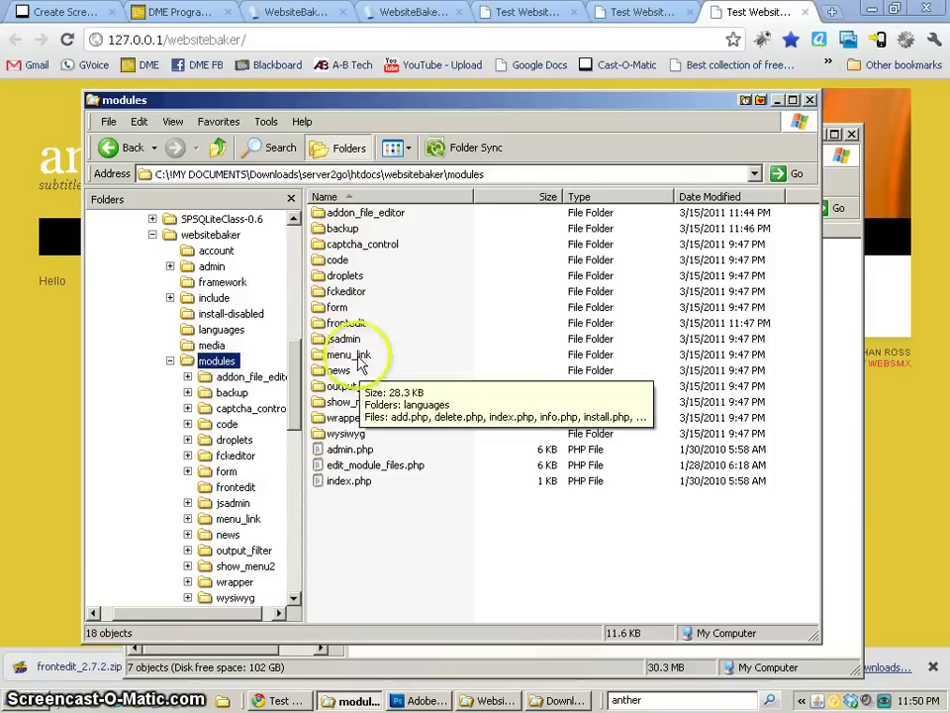
{"action": "double_click", "coordinate": [343, 327]}
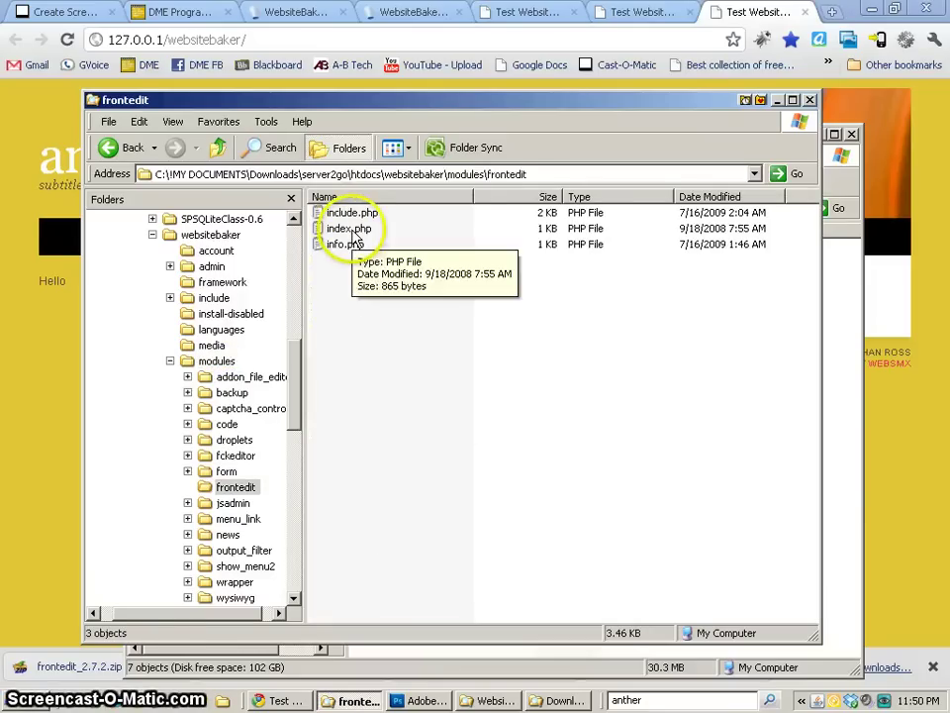
{"action": "right_click", "coordinate": [353, 239]}
{"action": "left_click", "coordinate": [462, 351]}
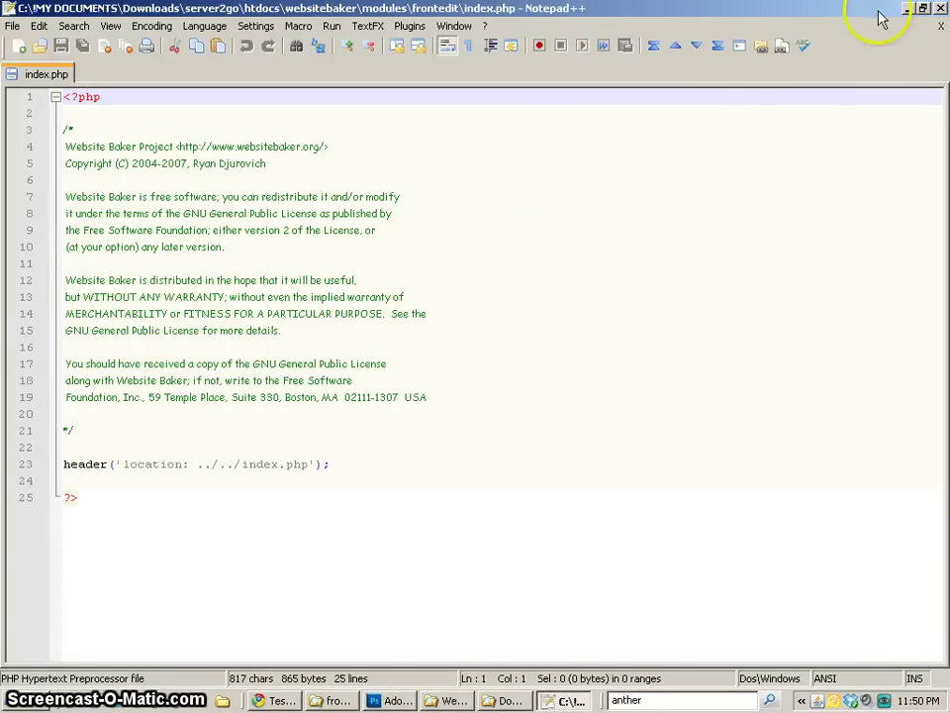
{"action": "left_click", "coordinate": [939, 9]}
Remove the target="_blank" attribute from the edit link in frontedit's include.php using Notepad++, save the file and close it.
{"action": "right_click", "coordinate": [362, 213]}
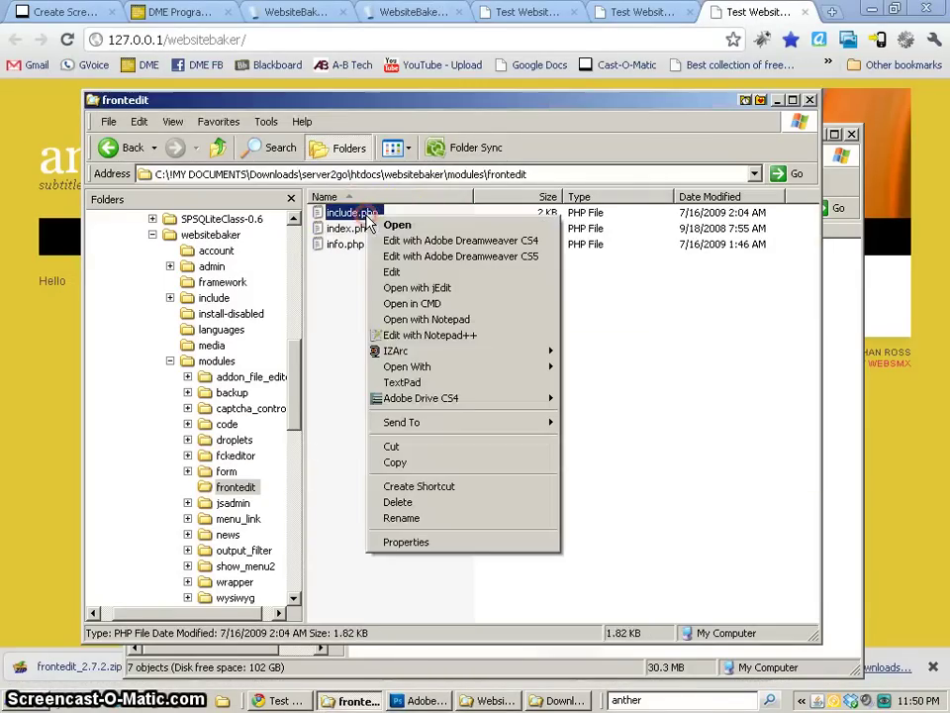
{"action": "left_click", "coordinate": [465, 334]}
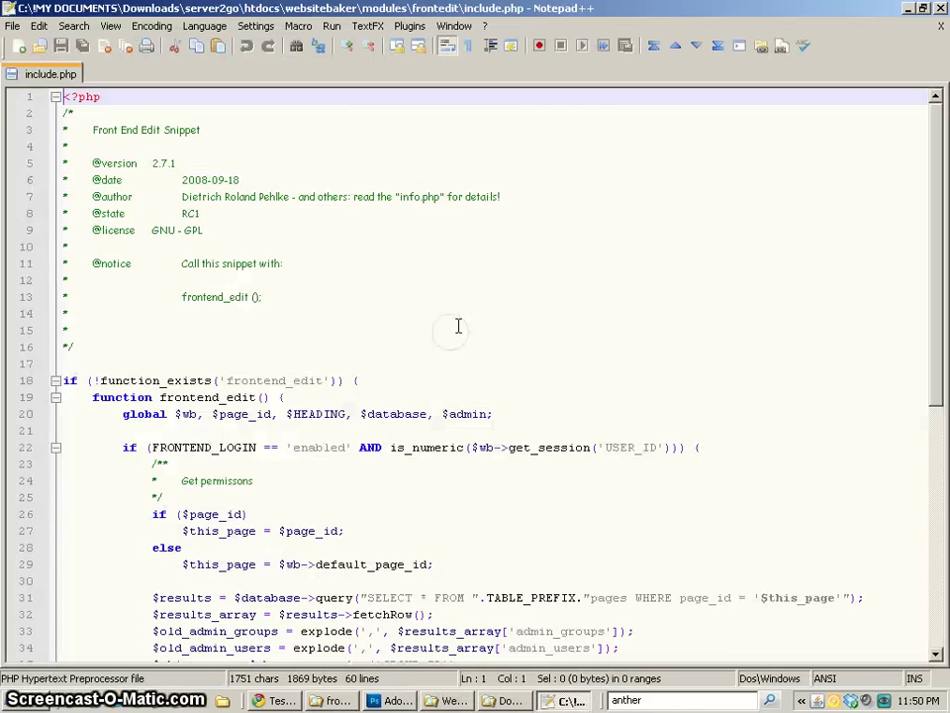
{"action": "scroll", "coordinate": [458, 325], "scroll_direction": "down", "scroll_amount": 4}
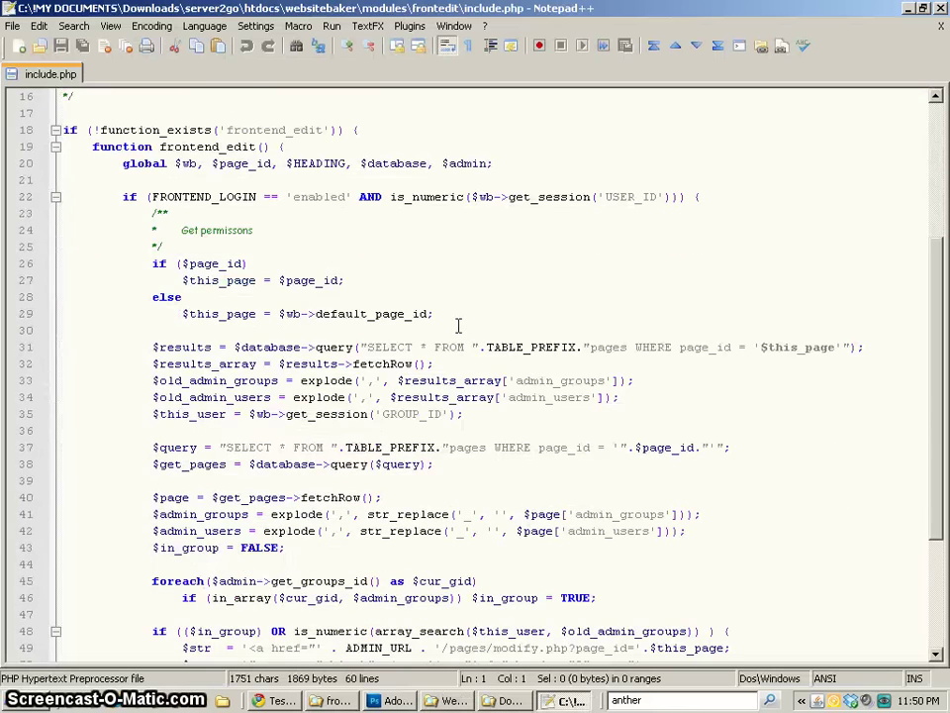
{"action": "scroll", "coordinate": [458, 326], "scroll_direction": "down", "scroll_amount": 4}
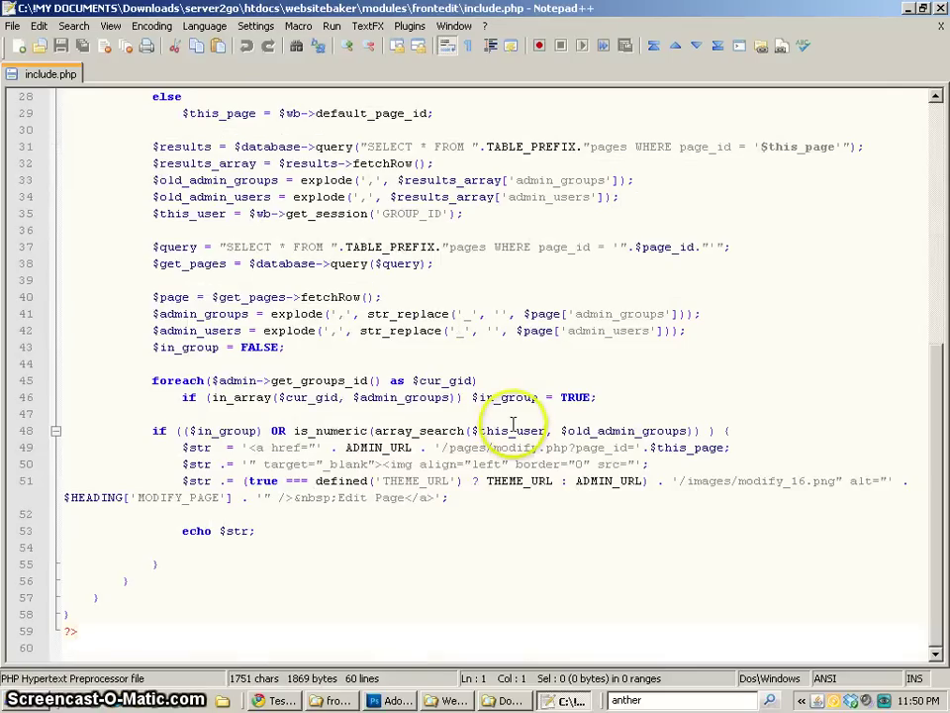
{"action": "left_click_drag", "start_coordinate": [262, 466], "coordinate": [369, 465]}
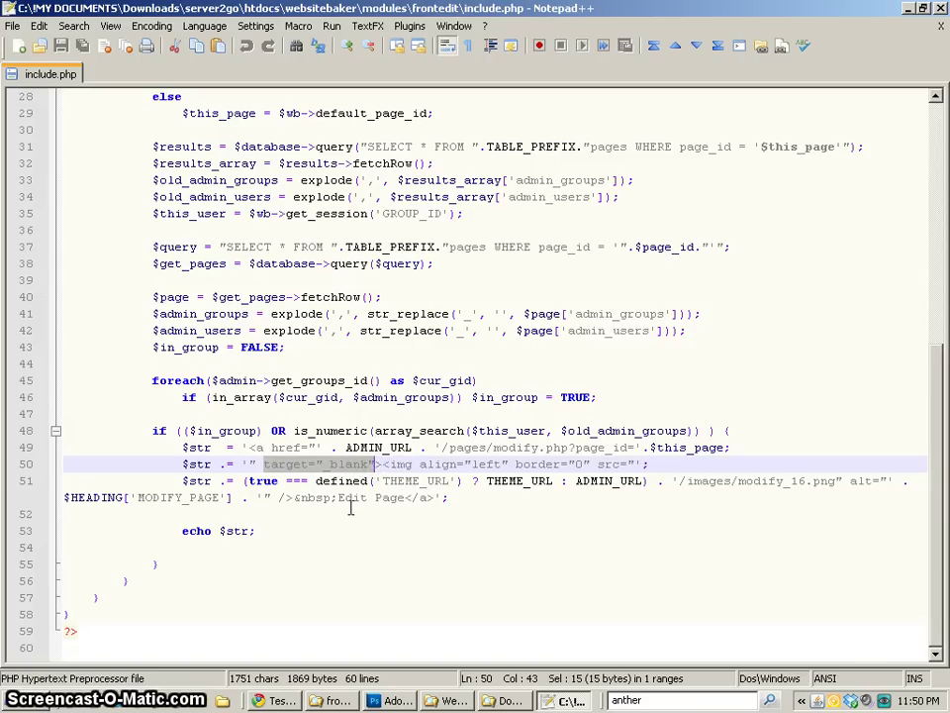
{"action": "key", "text": "Delete"}
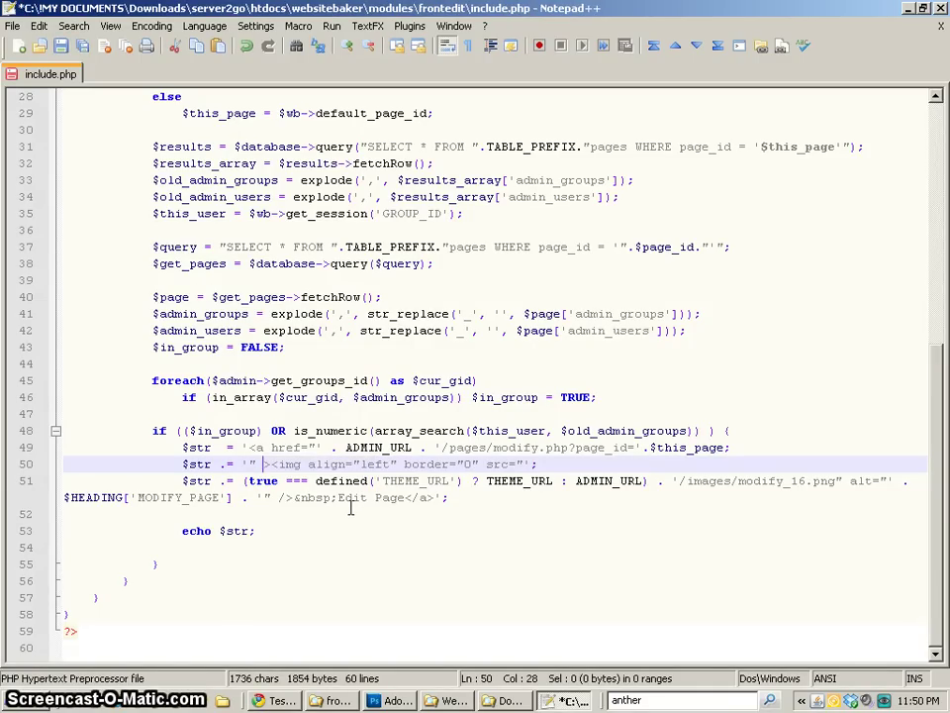
{"action": "left_click", "coordinate": [939, 8]}
Reload the public home page in the browser, test its Edit Page link, view the site from the page editor and follow the link again.
{"action": "left_click", "coordinate": [920, 354]}
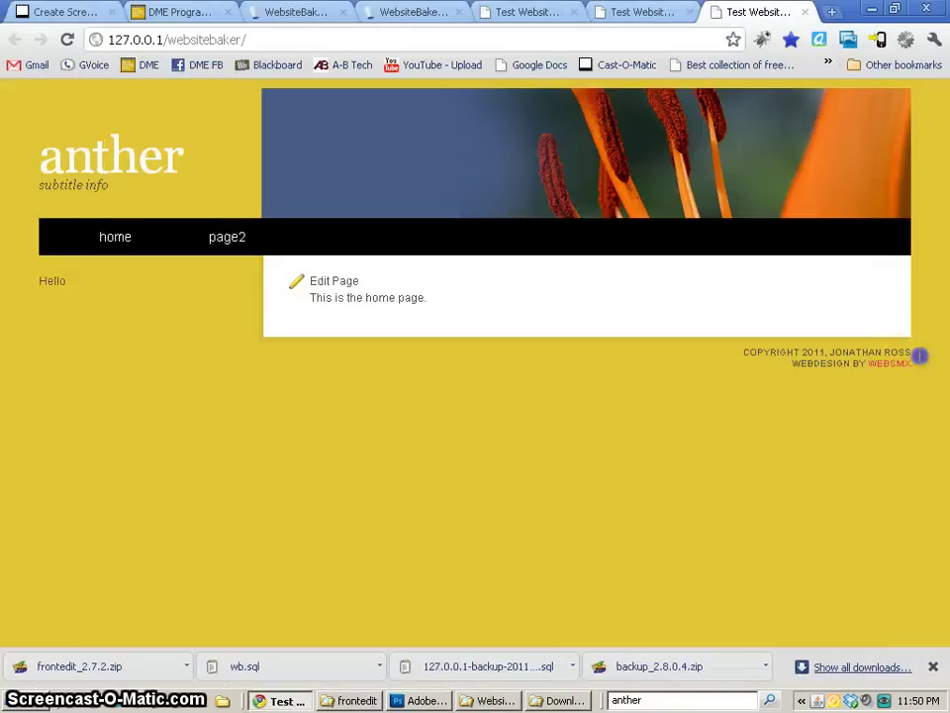
{"action": "left_click", "coordinate": [66, 41]}
{"action": "left_click", "coordinate": [330, 279]}
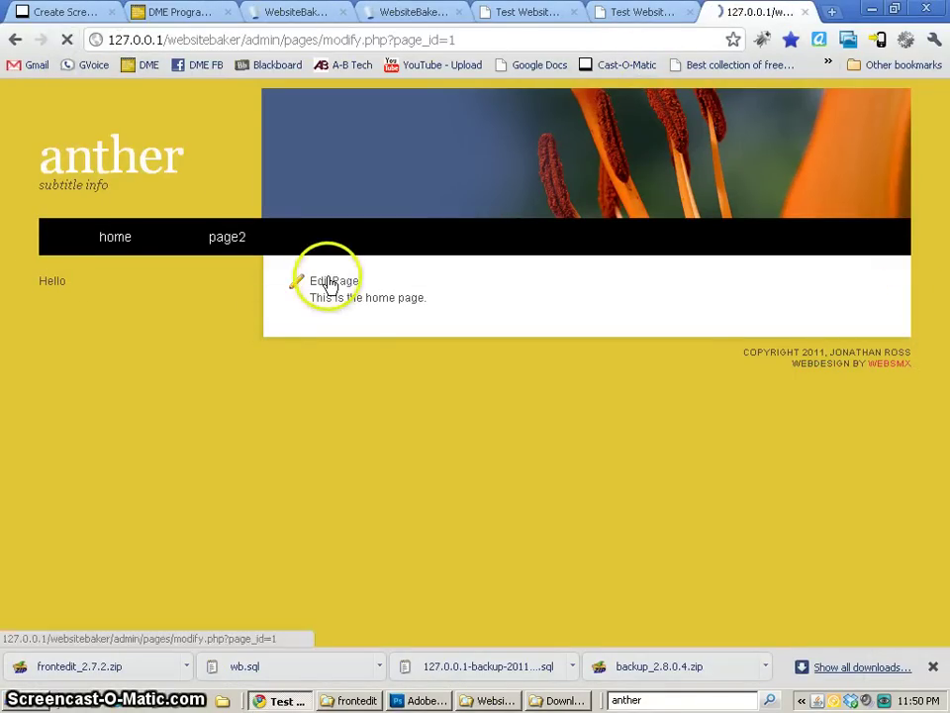
{"action": "scroll", "coordinate": [480, 218], "scroll_direction": "up", "scroll_amount": 5}
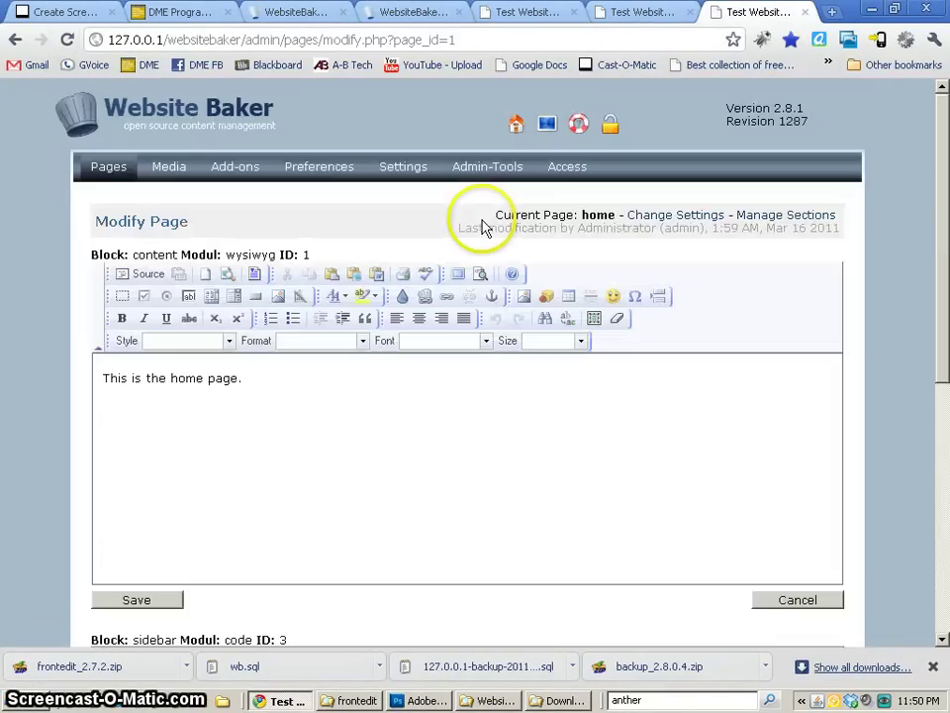
{"action": "left_click", "coordinate": [555, 119]}
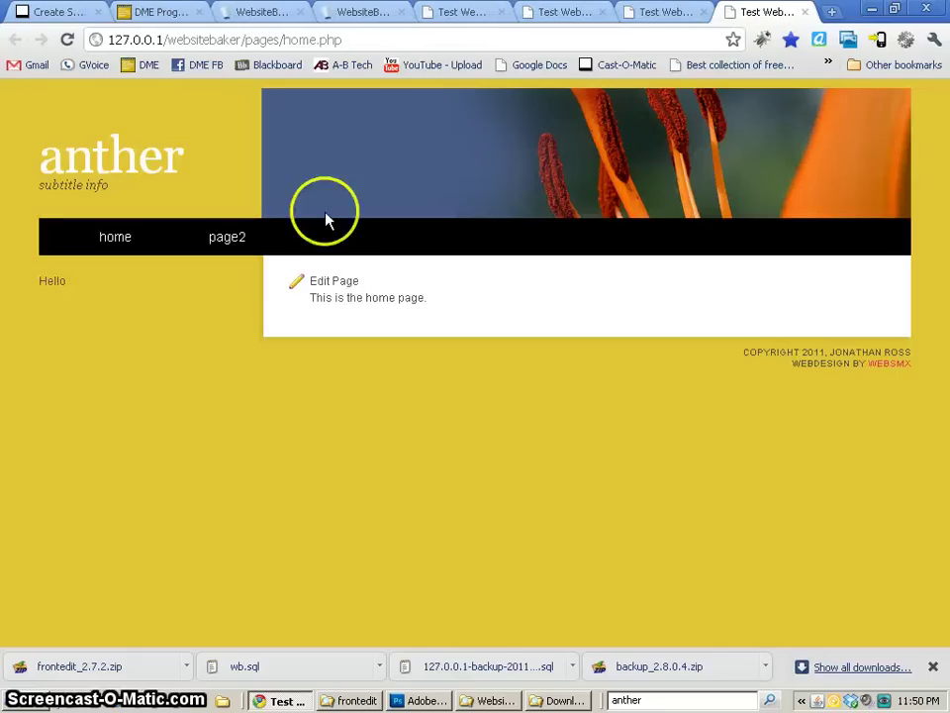
{"action": "left_click", "coordinate": [337, 281]}
{"action": "scroll", "coordinate": [504, 248], "scroll_direction": "up", "scroll_amount": 3}
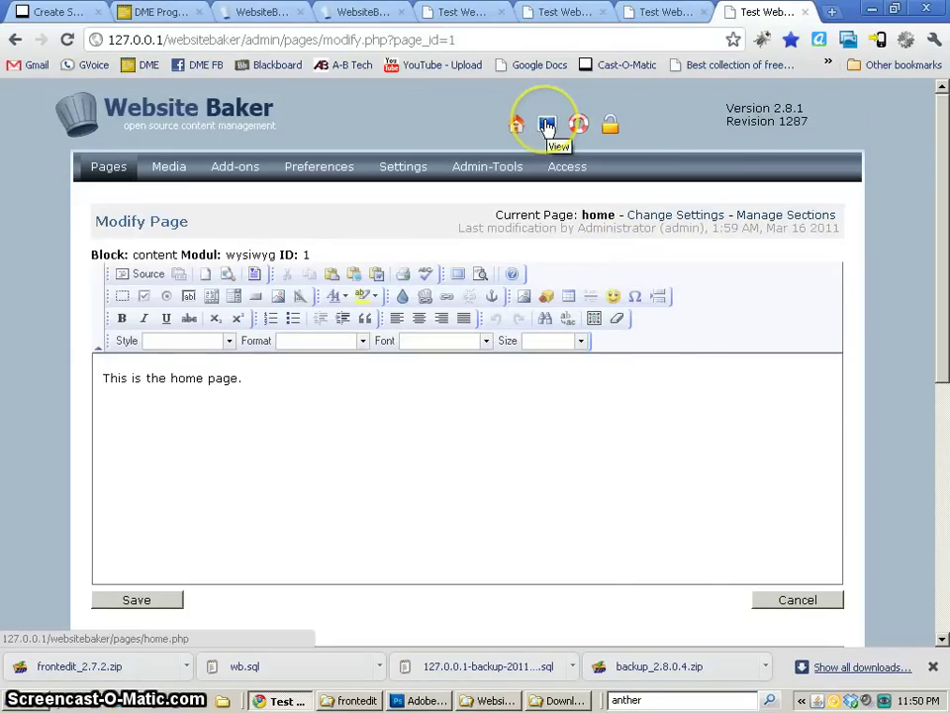
View the site once more from the page editor and close the extra test site tabs to return to the general settings.
{"action": "left_click", "coordinate": [547, 126]}
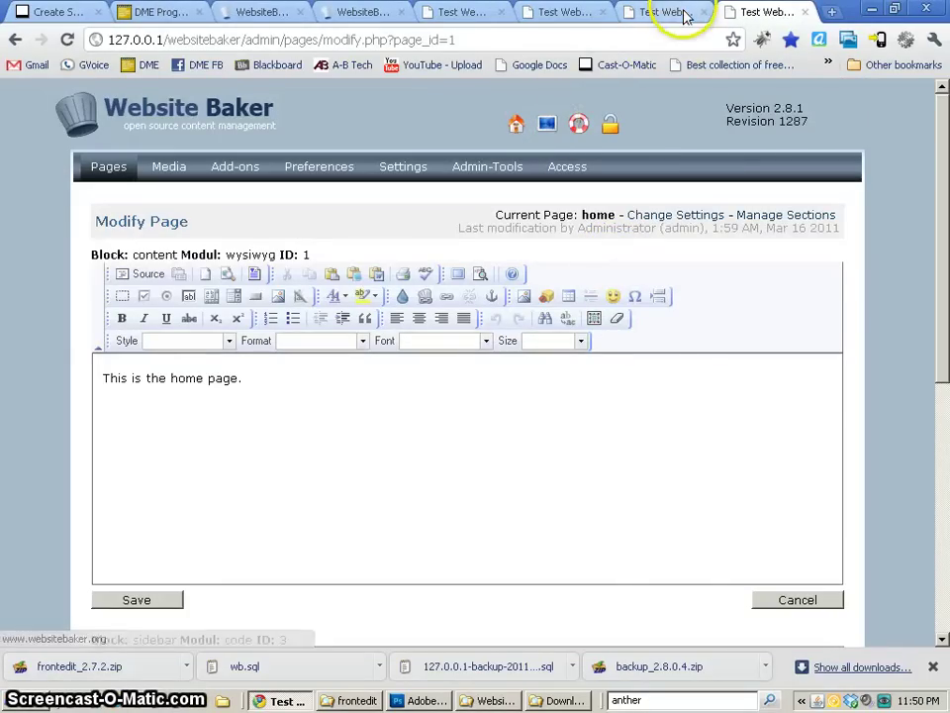
{"action": "left_click", "coordinate": [803, 12]}
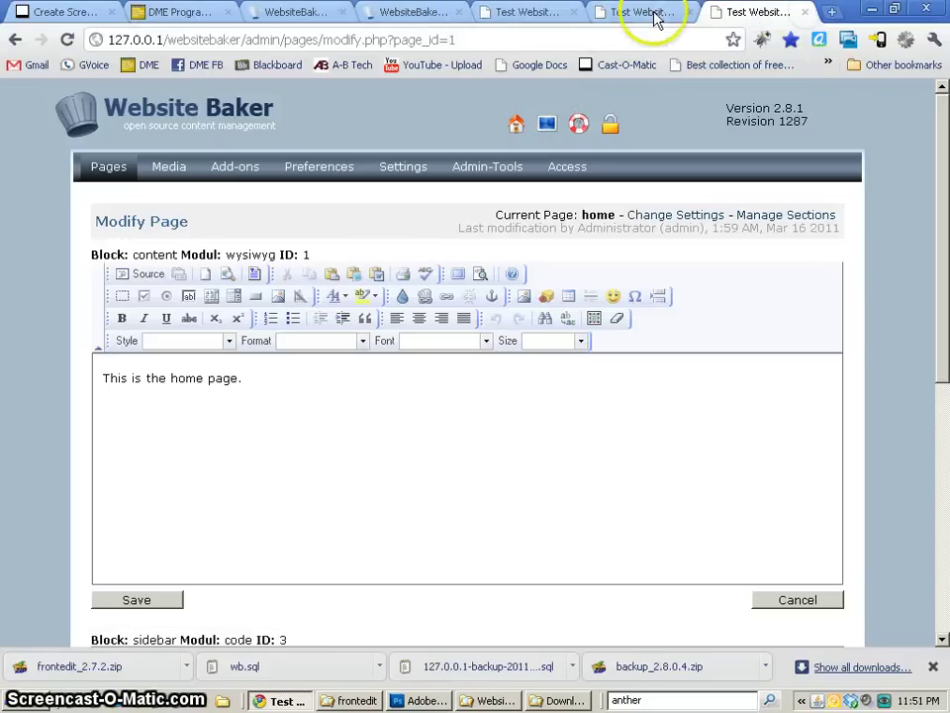
{"action": "left_click", "coordinate": [804, 12]}
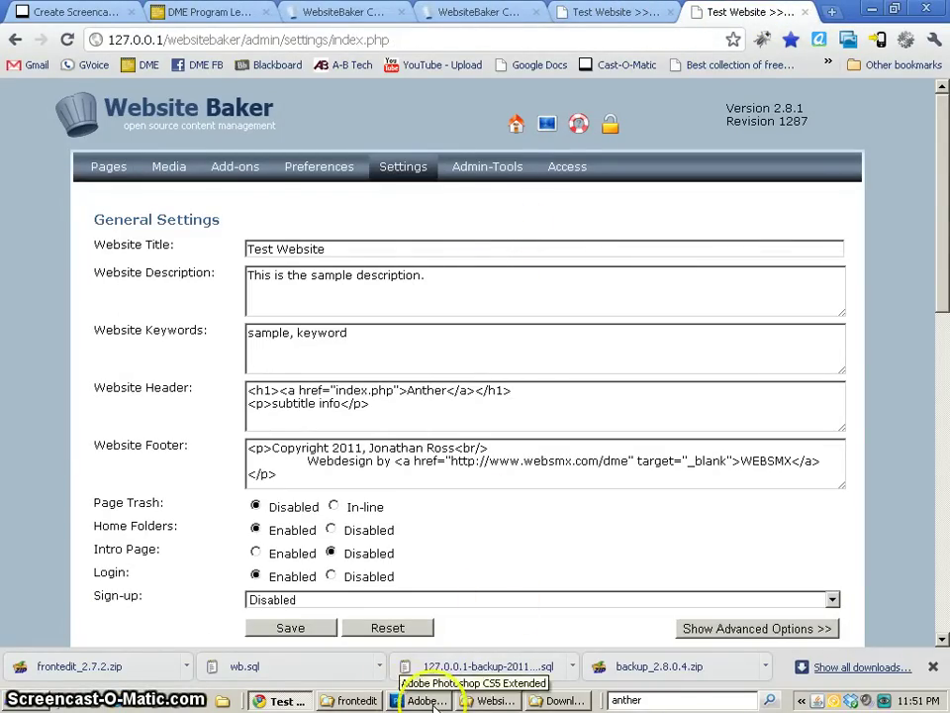
Look through the addon_file_editor, fckeditor and frontedit module folders in Windows Explorer to compare the files each module contains.
{"action": "left_click", "coordinate": [358, 702]}
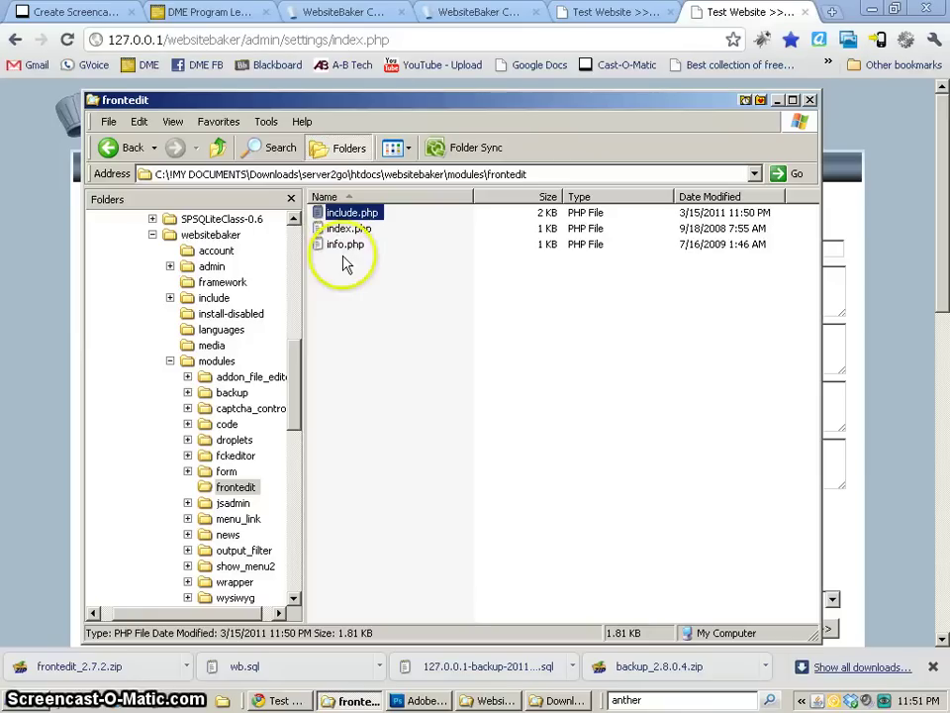
{"action": "left_click", "coordinate": [265, 378]}
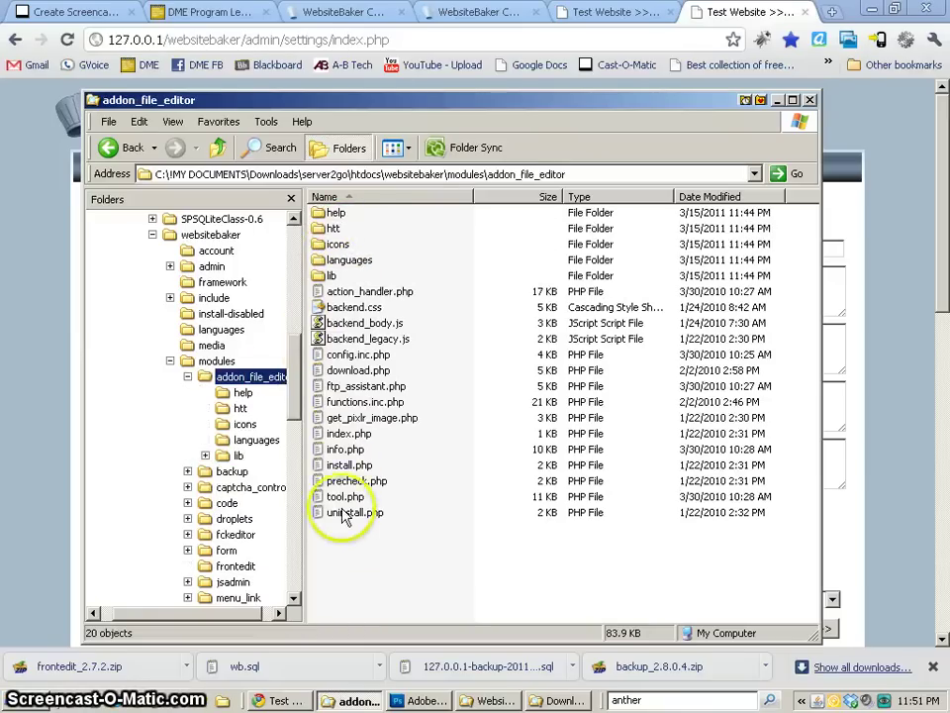
{"action": "left_click", "coordinate": [235, 537]}
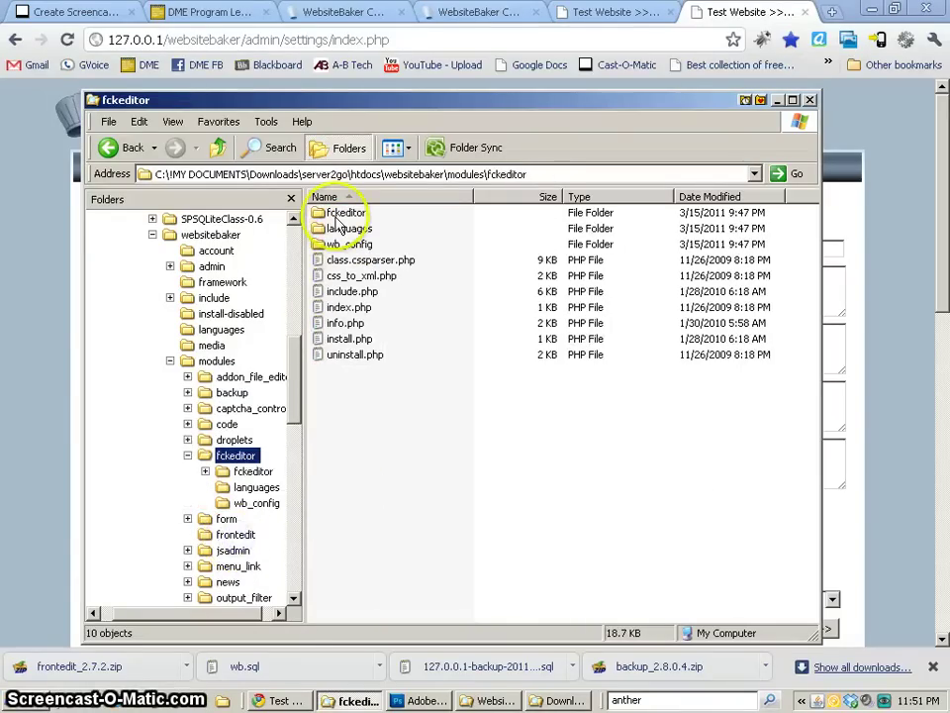
{"action": "left_click", "coordinate": [235, 535]}
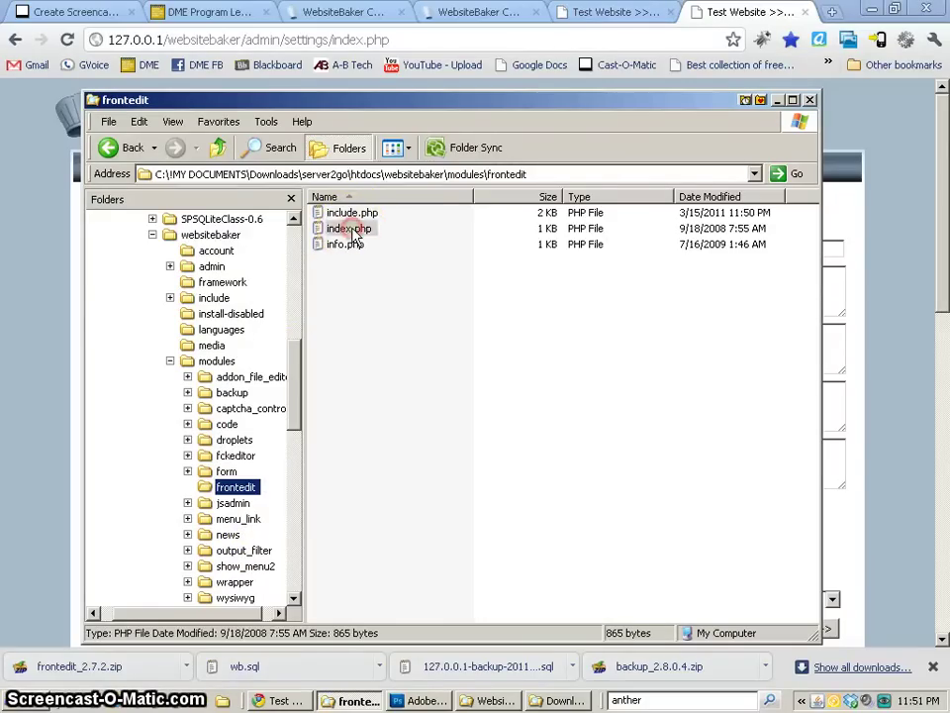
{"action": "right_click", "coordinate": [354, 232]}
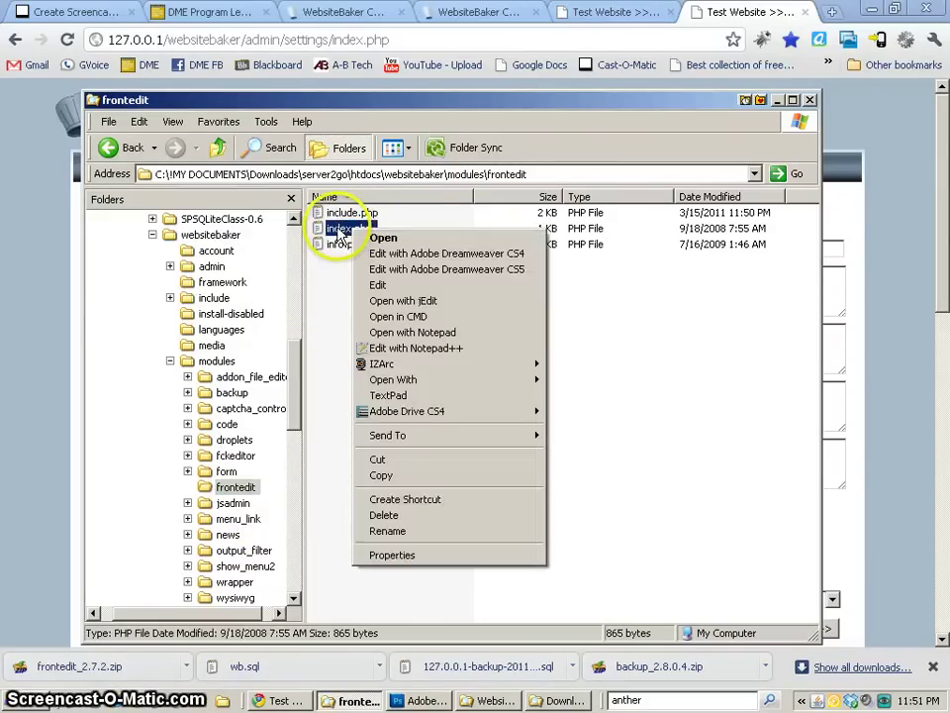
{"action": "left_click", "coordinate": [330, 272]}
{"action": "left_click", "coordinate": [353, 213]}
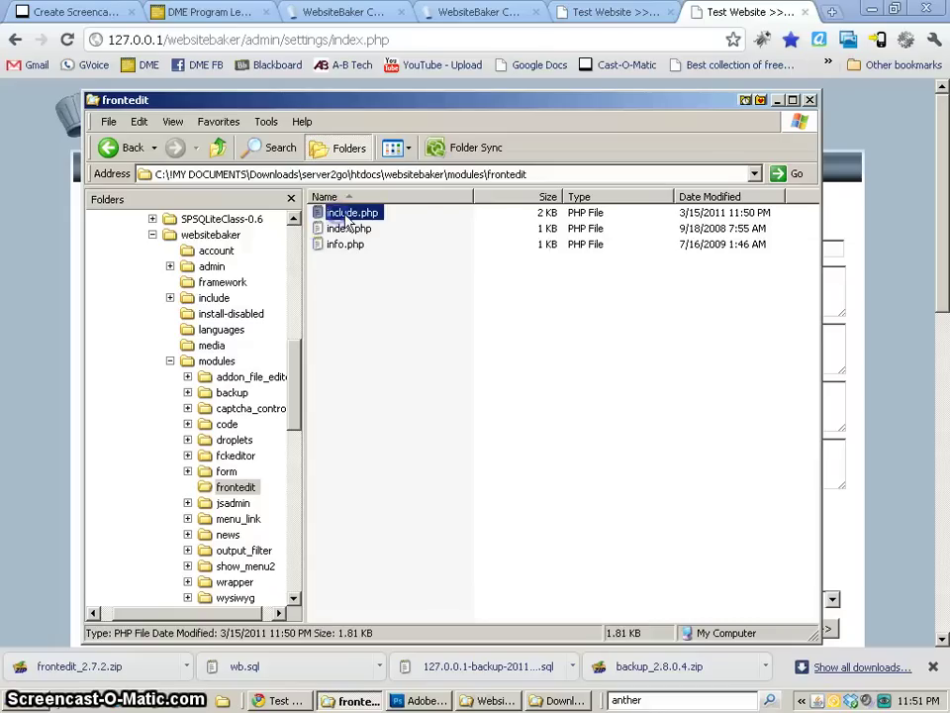
{"action": "left_click", "coordinate": [336, 232]}
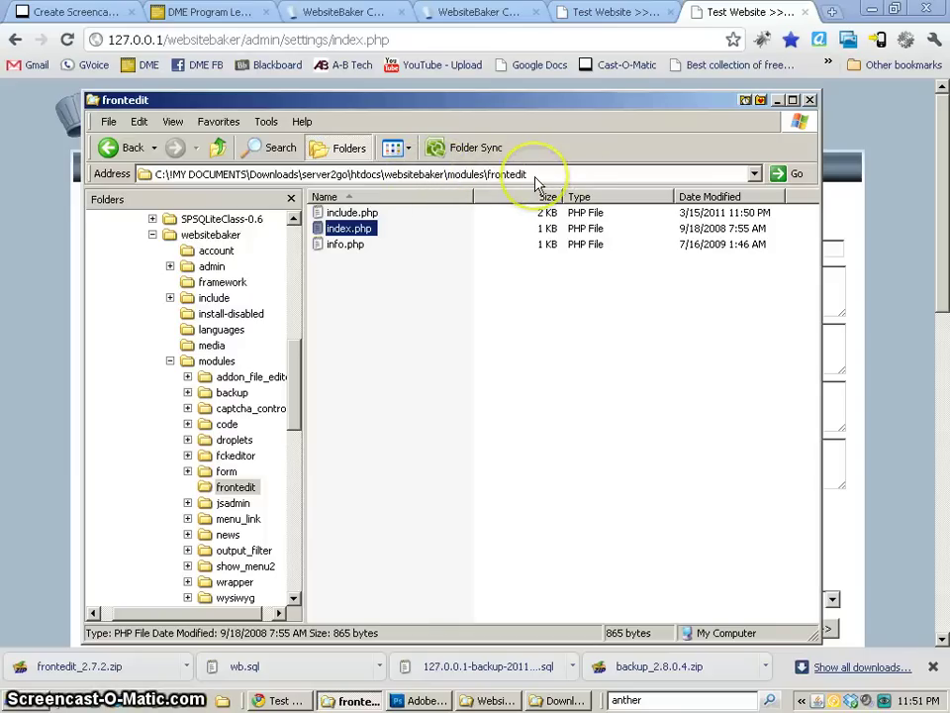
Check the file properties of info.php in the frontedit folder without changing them.
{"action": "left_click", "coordinate": [356, 247]}
{"action": "right_click", "coordinate": [354, 247]}
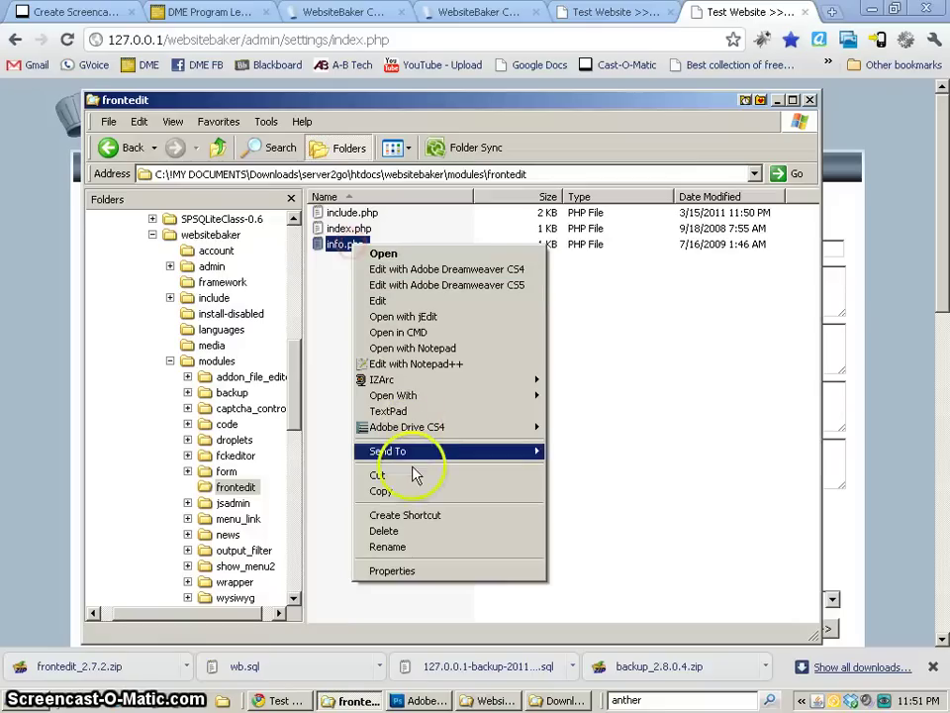
{"action": "left_click", "coordinate": [393, 571]}
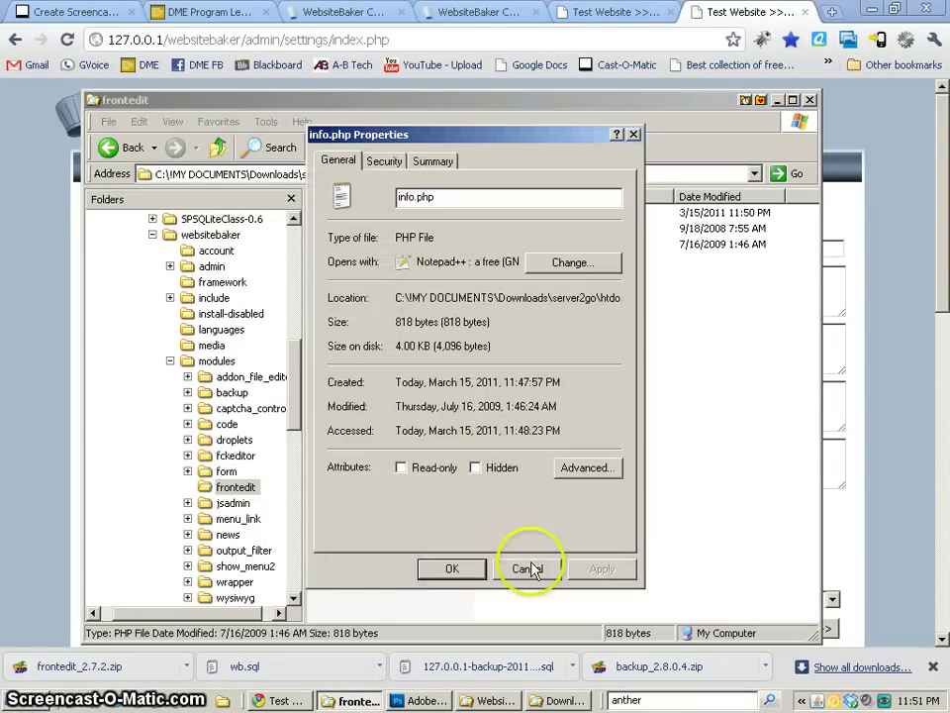
{"action": "left_click", "coordinate": [529, 568]}
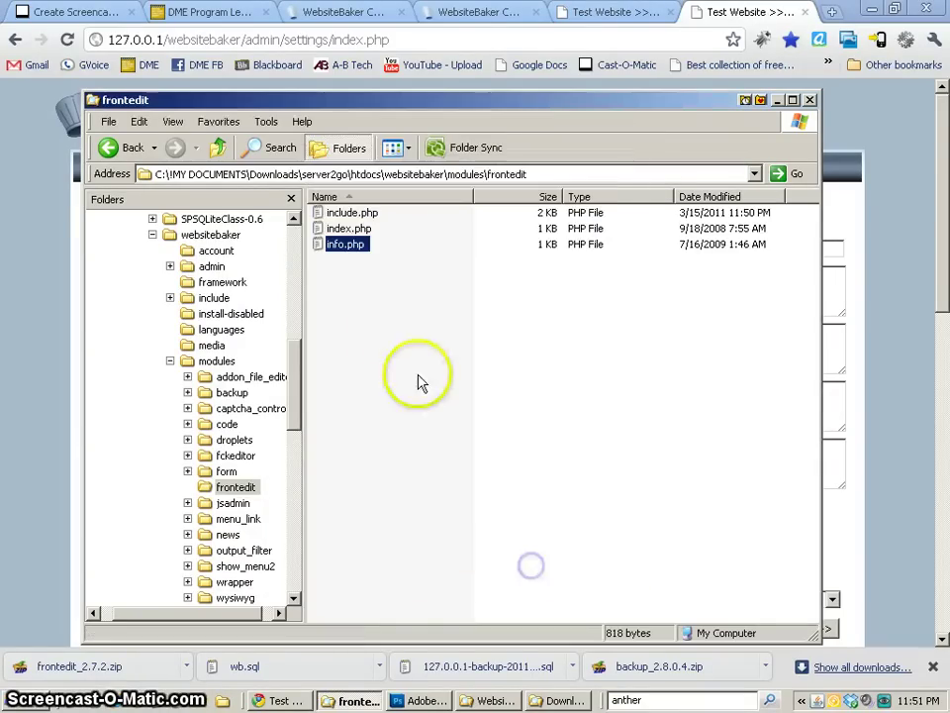
Review the module directory, name, version and description values in frontedit's info.php using Notepad++, and close the file.
{"action": "right_click", "coordinate": [356, 248]}
{"action": "left_click", "coordinate": [433, 363]}
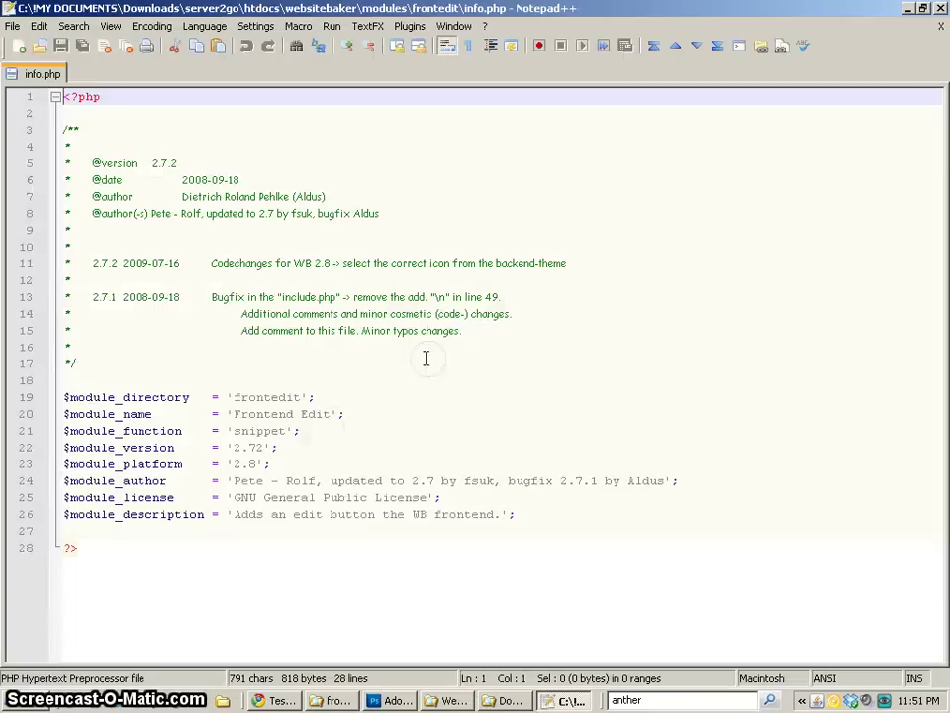
{"action": "left_click_drag", "start_coordinate": [220, 397], "coordinate": [584, 525]}
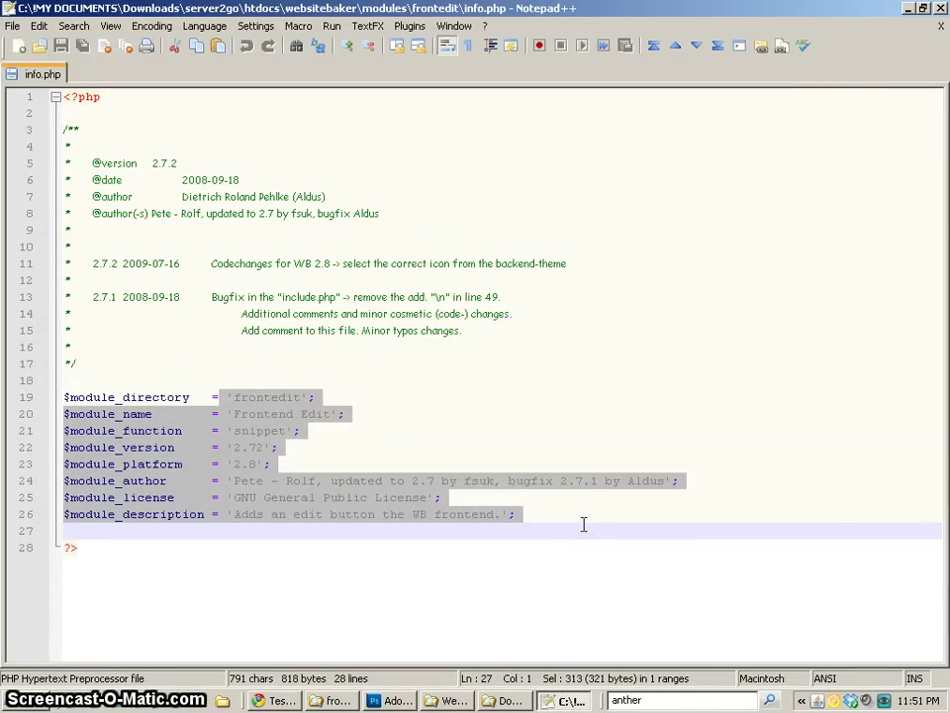
{"action": "left_click", "coordinate": [940, 8]}
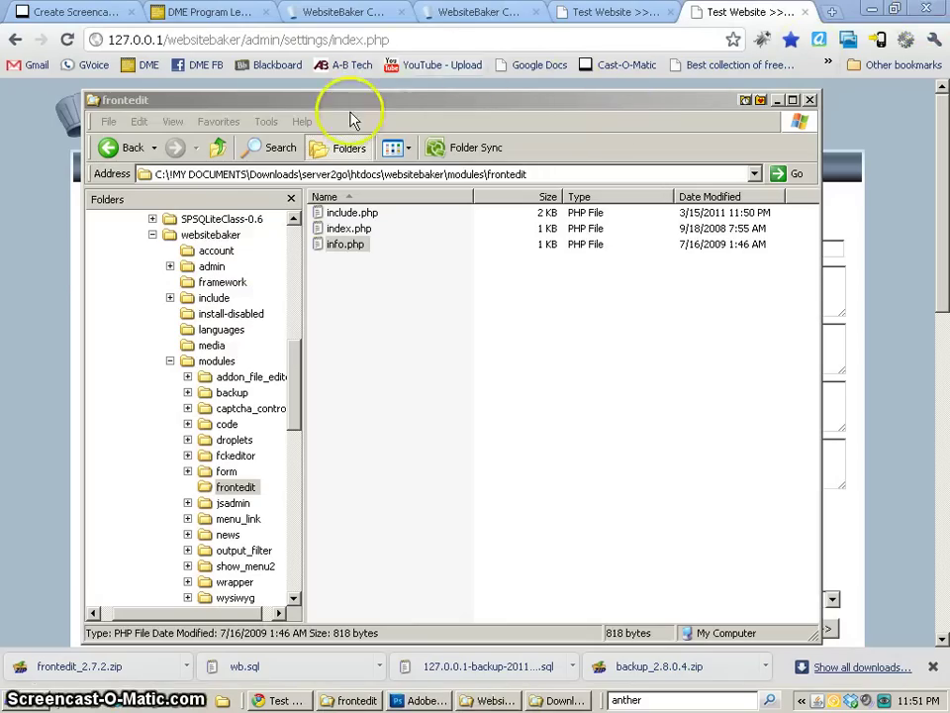
Return to the WebsiteBaker administration in the browser and display the details of the Frontend Edit module among the add-ons.
{"action": "left_click", "coordinate": [32, 148]}
{"action": "left_click", "coordinate": [216, 171]}
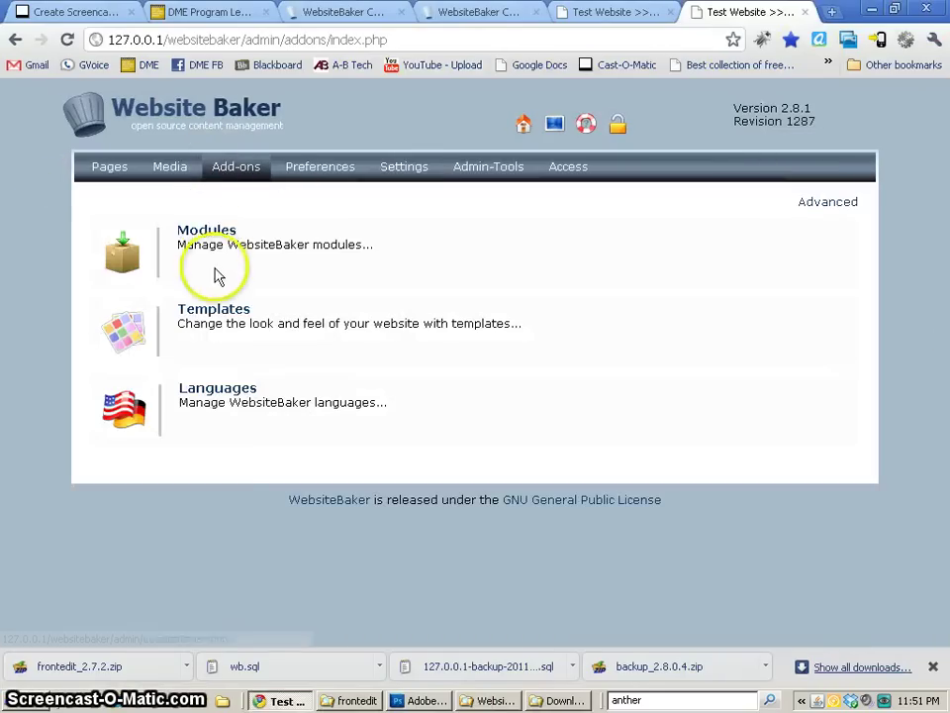
{"action": "left_click", "coordinate": [212, 229]}
{"action": "left_click", "coordinate": [159, 378]}
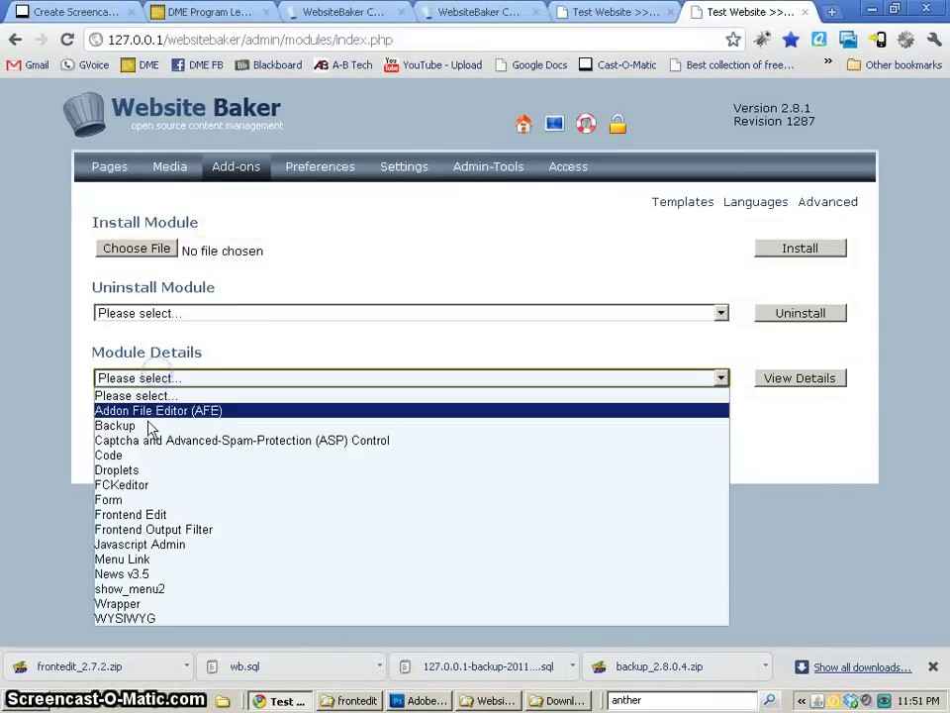
{"action": "left_click", "coordinate": [130, 514]}
{"action": "left_click", "coordinate": [777, 382]}
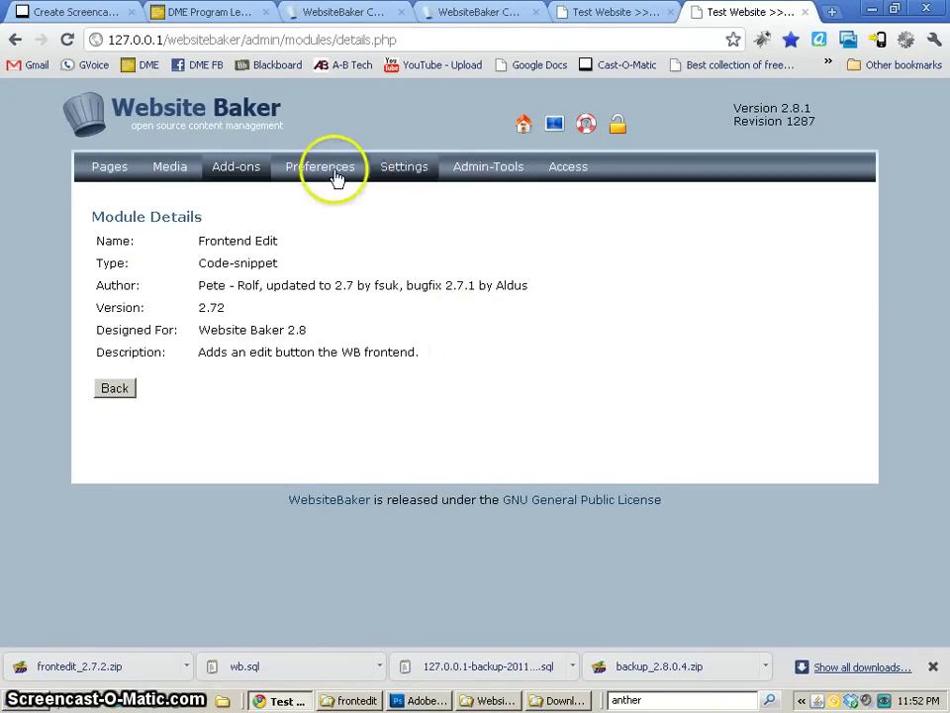
Enable remembering expanded pages and drag-and-drop reordering of pages and sections in the Javascript Admin tool, and save the settings.
{"action": "left_click", "coordinate": [500, 176]}
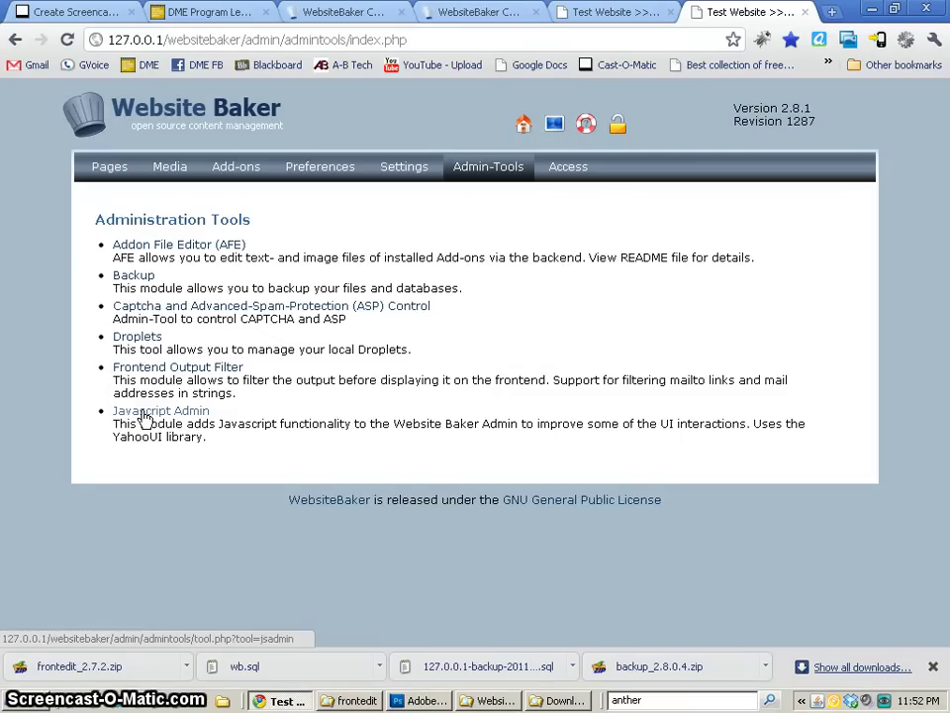
{"action": "left_click", "coordinate": [188, 377]}
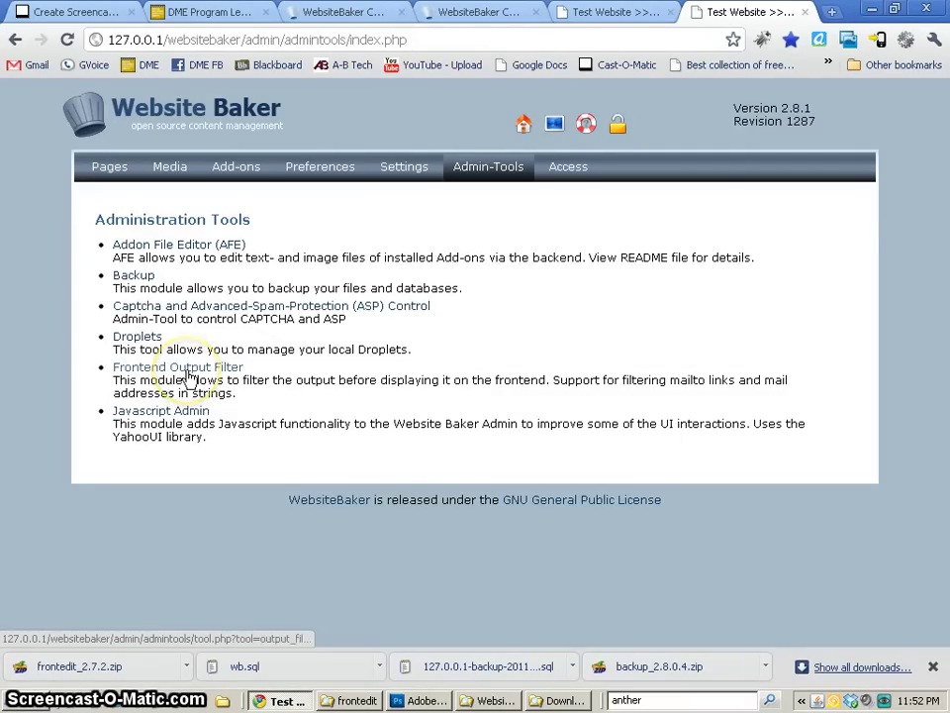
{"action": "left_click", "coordinate": [170, 414]}
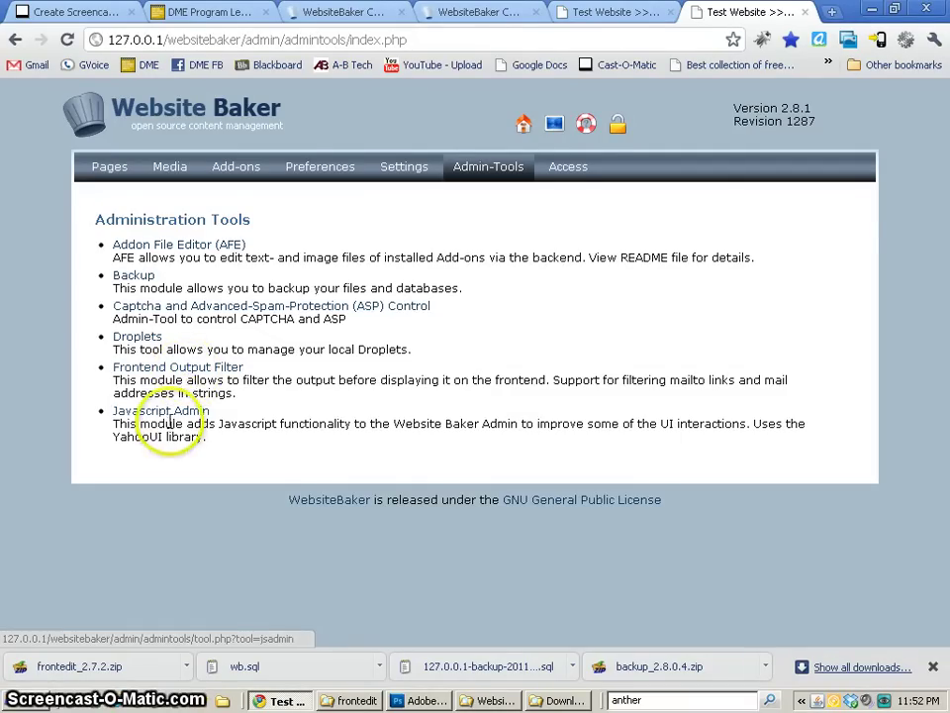
{"action": "left_click", "coordinate": [104, 266]}
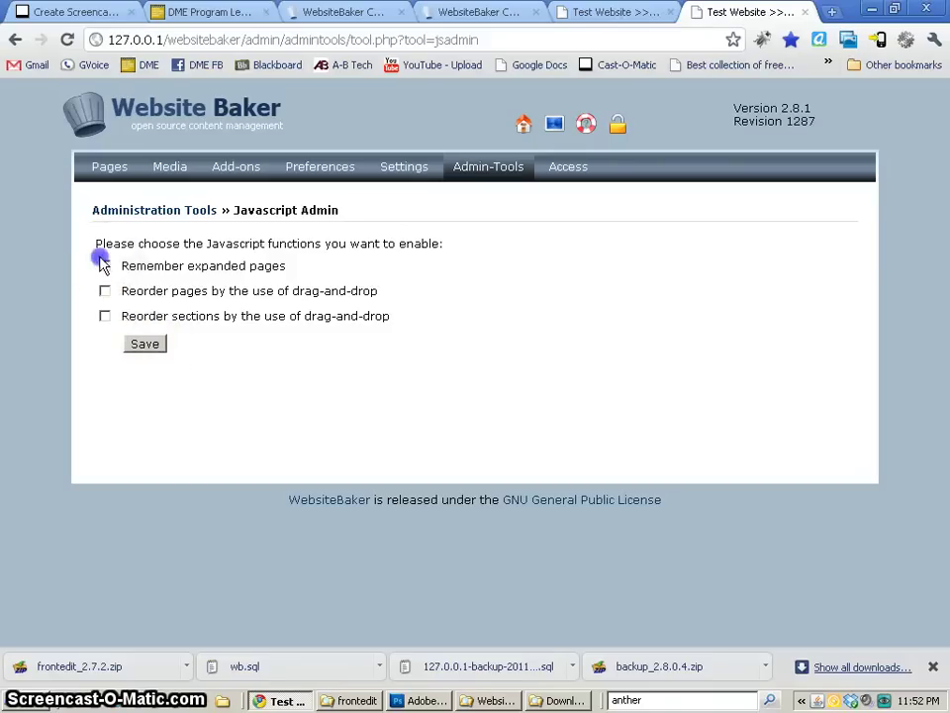
{"action": "left_click", "coordinate": [104, 315]}
{"action": "left_click", "coordinate": [140, 343]}
{"action": "left_click", "coordinate": [135, 384]}
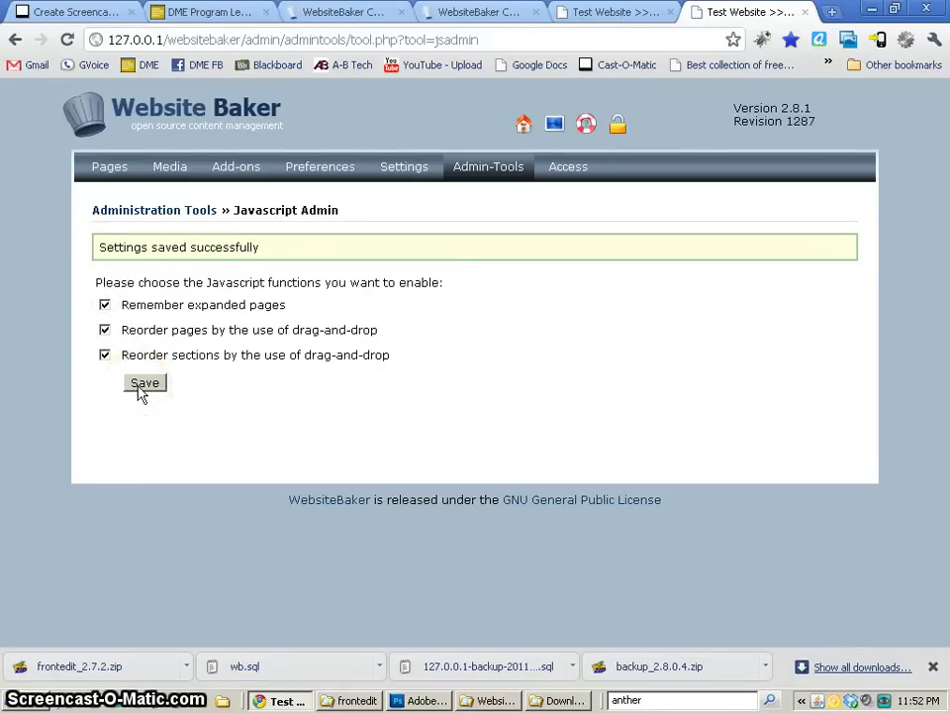
Try reordering page2 in the page list, and return to the list of administration tools.
{"action": "left_click", "coordinate": [121, 166]}
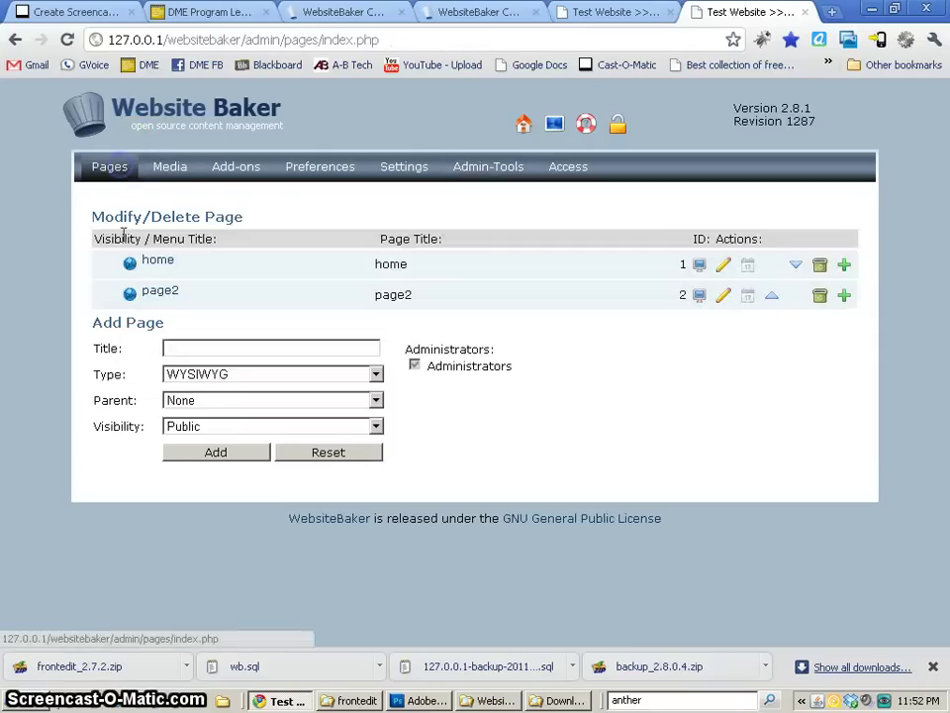
{"action": "mouse_move", "coordinate": [155, 301]}
{"action": "left_mouse_down"}
{"action": "mouse_move", "coordinate": [124, 261]}
{"action": "mouse_move", "coordinate": [134, 293]}
{"action": "mouse_move", "coordinate": [146, 263]}
{"action": "mouse_move", "coordinate": [151, 297]}
{"action": "left_mouse_up"}
{"action": "left_click", "coordinate": [488, 166]}
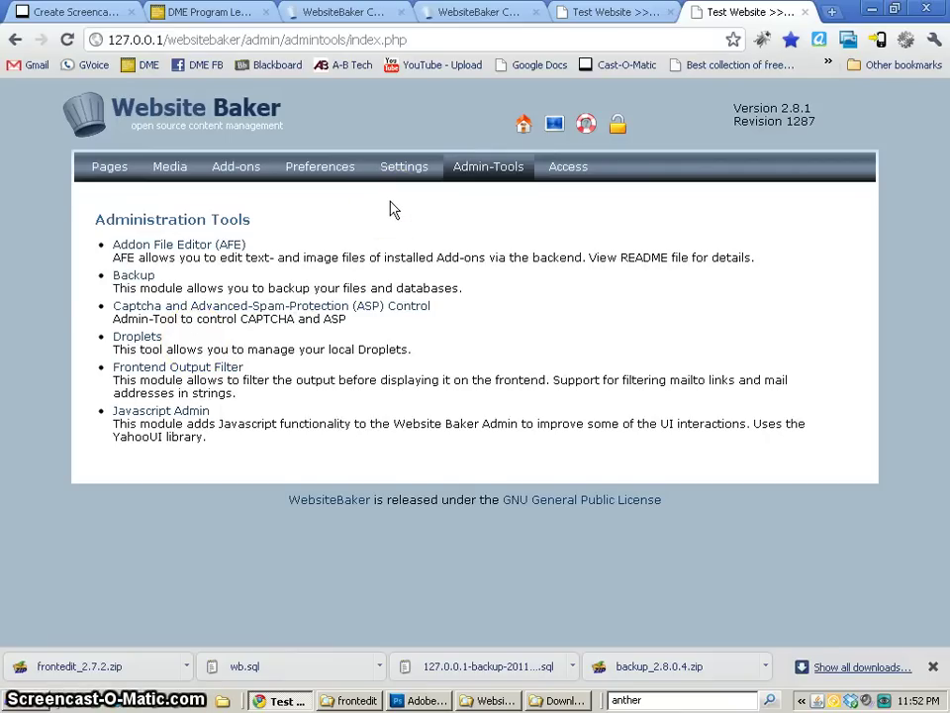
Download the JQueryAdmin 2.10 module from its page on the WebsiteBaker modules site.
{"action": "left_click", "coordinate": [605, 15]}
{"action": "left_click", "coordinate": [453, 13]}
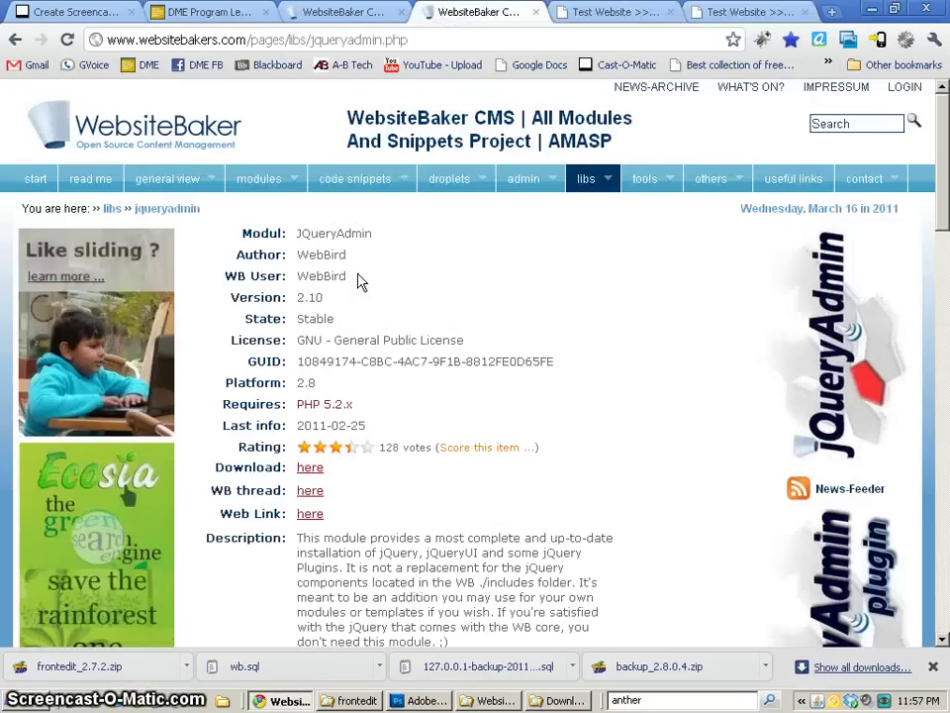
{"action": "left_click_drag", "start_coordinate": [297, 234], "coordinate": [389, 234]}
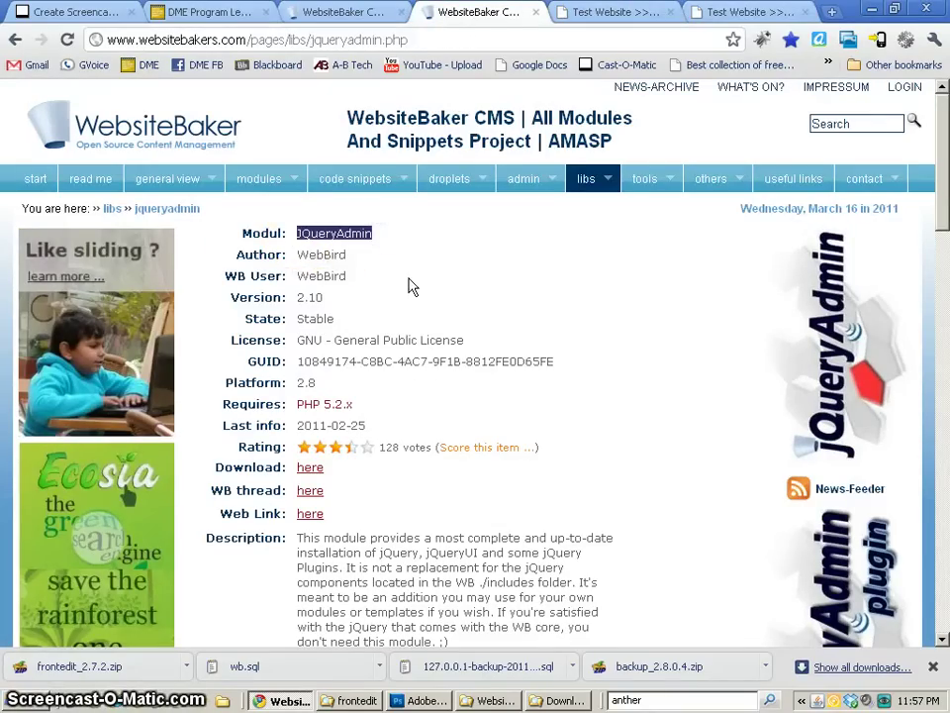
{"action": "scroll", "coordinate": [413, 286], "scroll_direction": "down", "scroll_amount": 2}
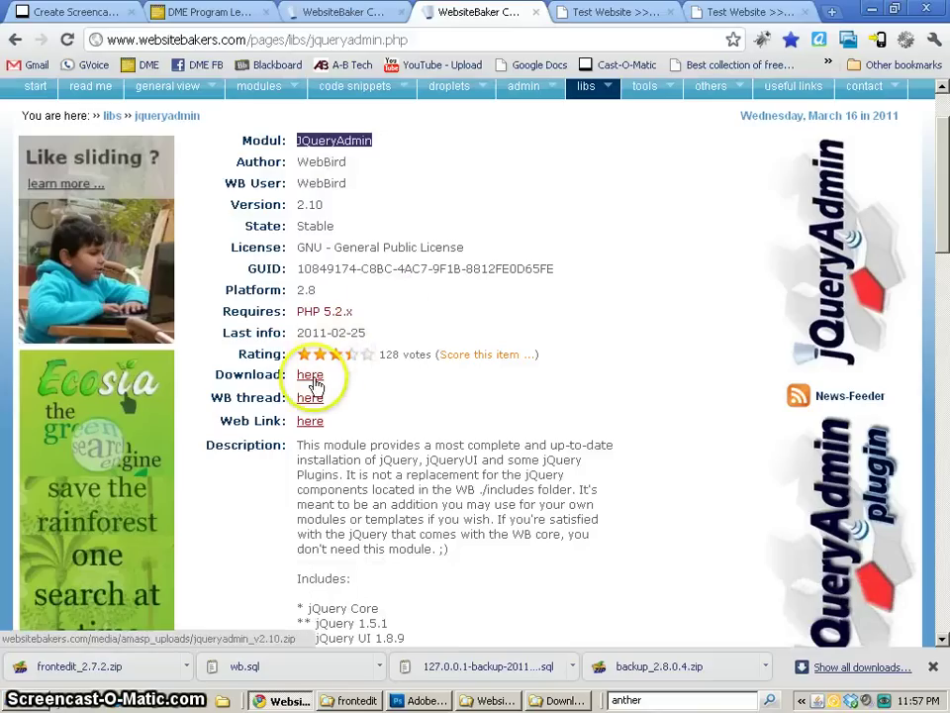
{"action": "left_click", "coordinate": [312, 381]}
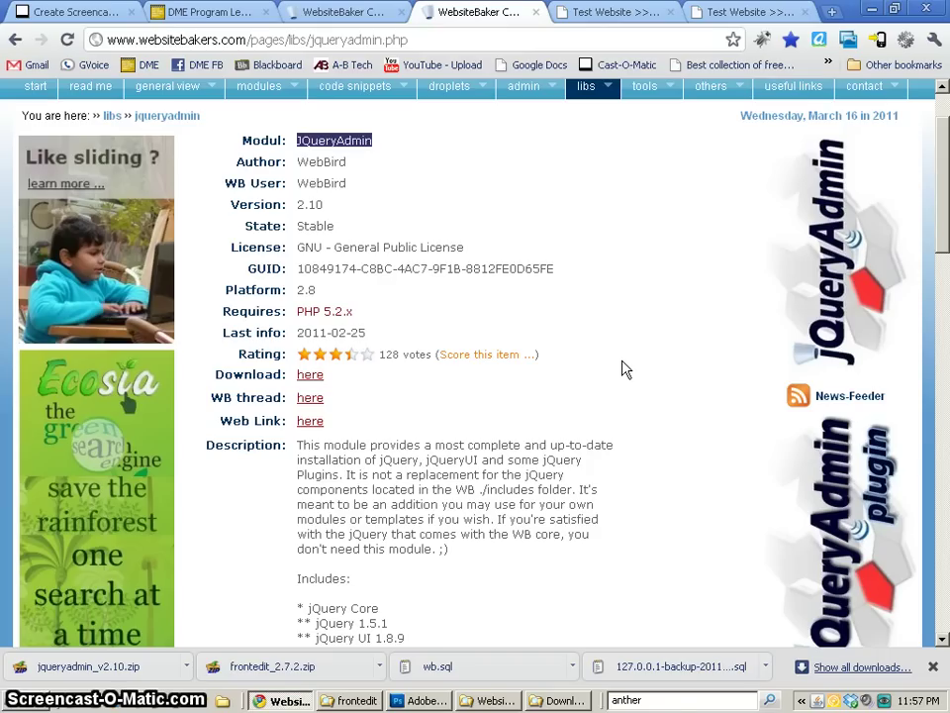
Install the module file jqueryadmin_v2.10.zip from the Downloads folder through the WebsiteBaker add-ons.
{"action": "left_click", "coordinate": [605, 15]}
{"action": "left_click", "coordinate": [238, 165]}
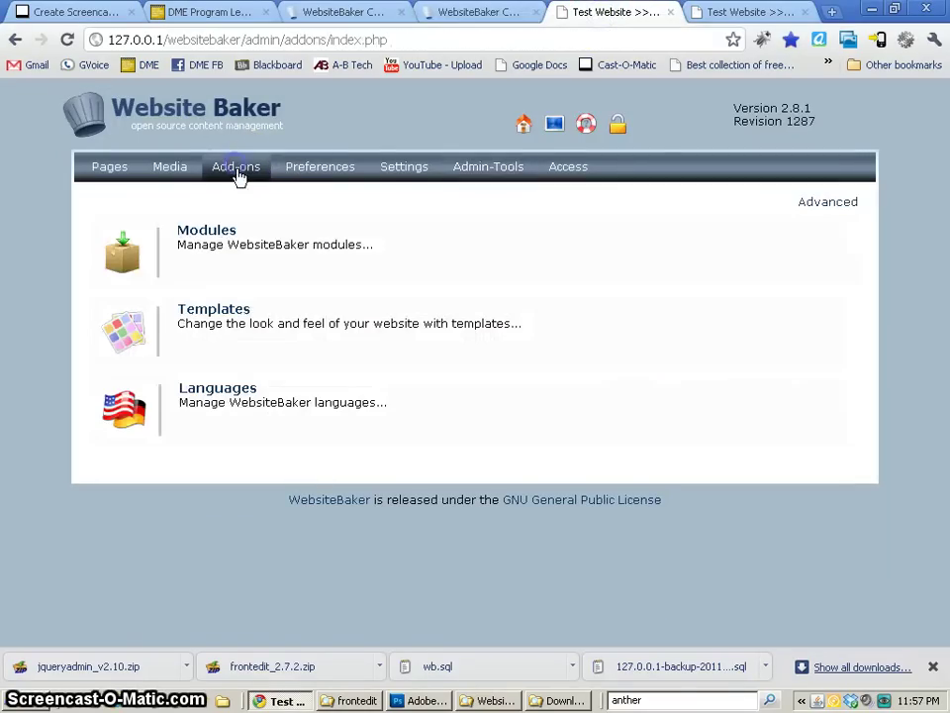
{"action": "left_click", "coordinate": [214, 234]}
{"action": "left_click", "coordinate": [138, 253]}
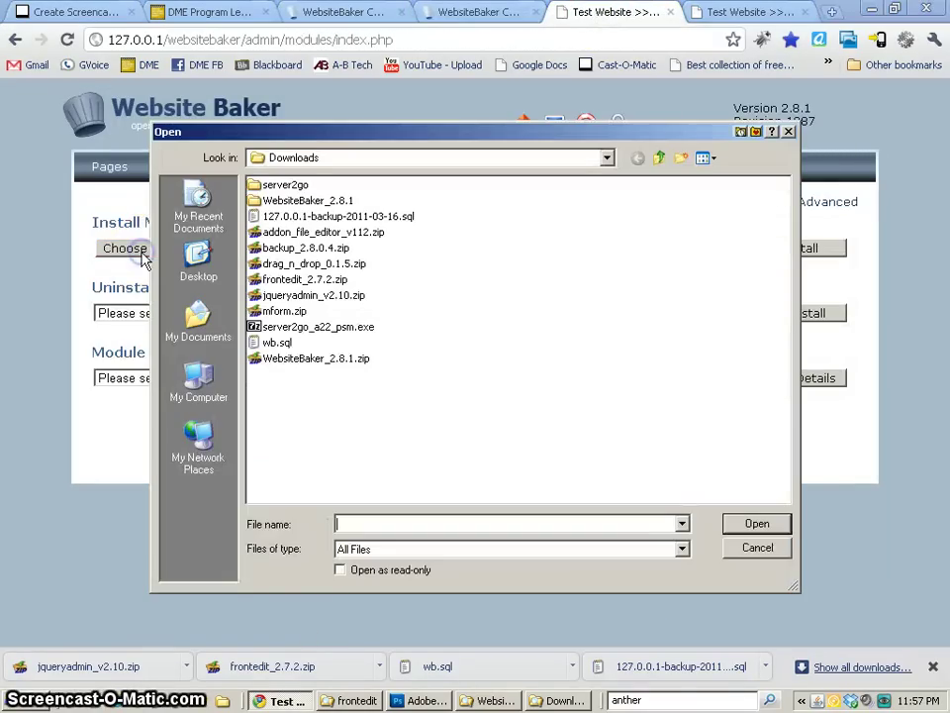
{"action": "left_click", "coordinate": [287, 295]}
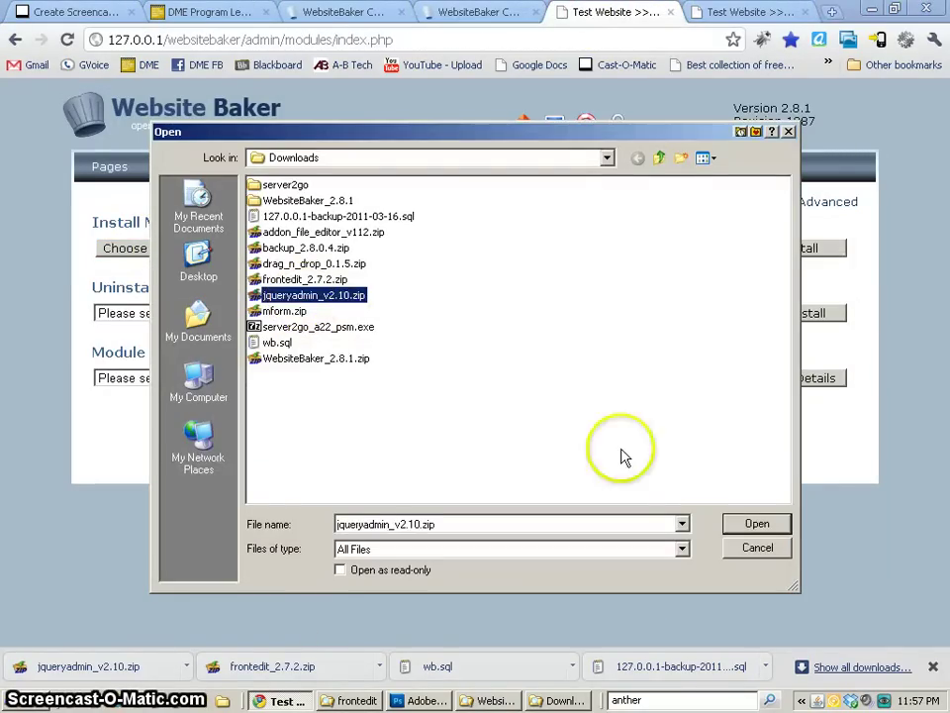
{"action": "left_click", "coordinate": [754, 525]}
{"action": "left_click", "coordinate": [808, 253]}
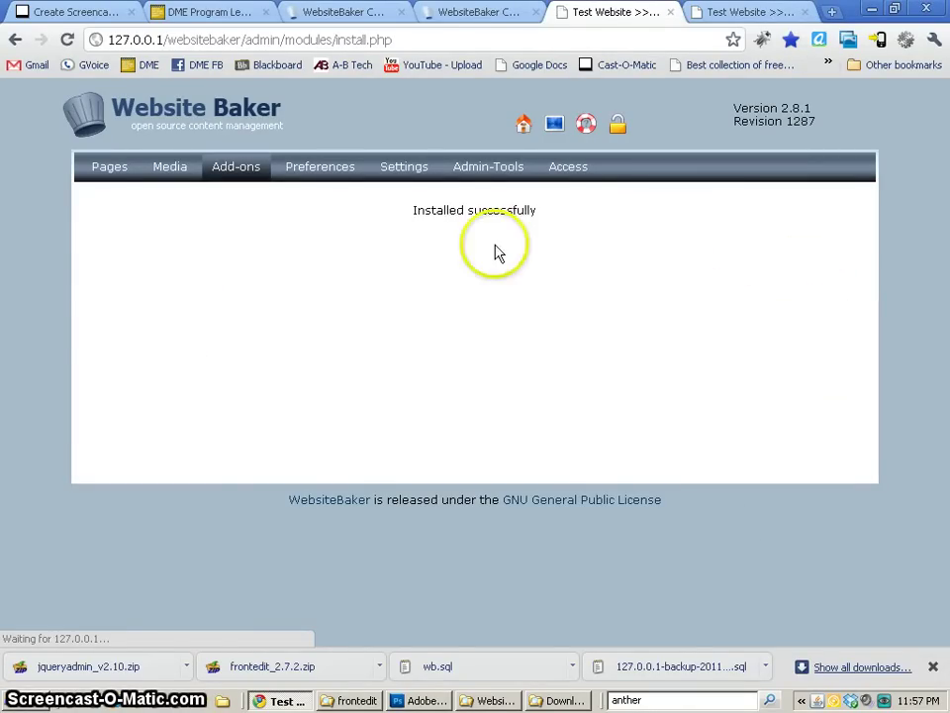
Open the jQueryAdmin V2.x administration tool and look over its presets, plugins, UI components, effects and themes.
{"action": "left_click", "coordinate": [498, 172]}
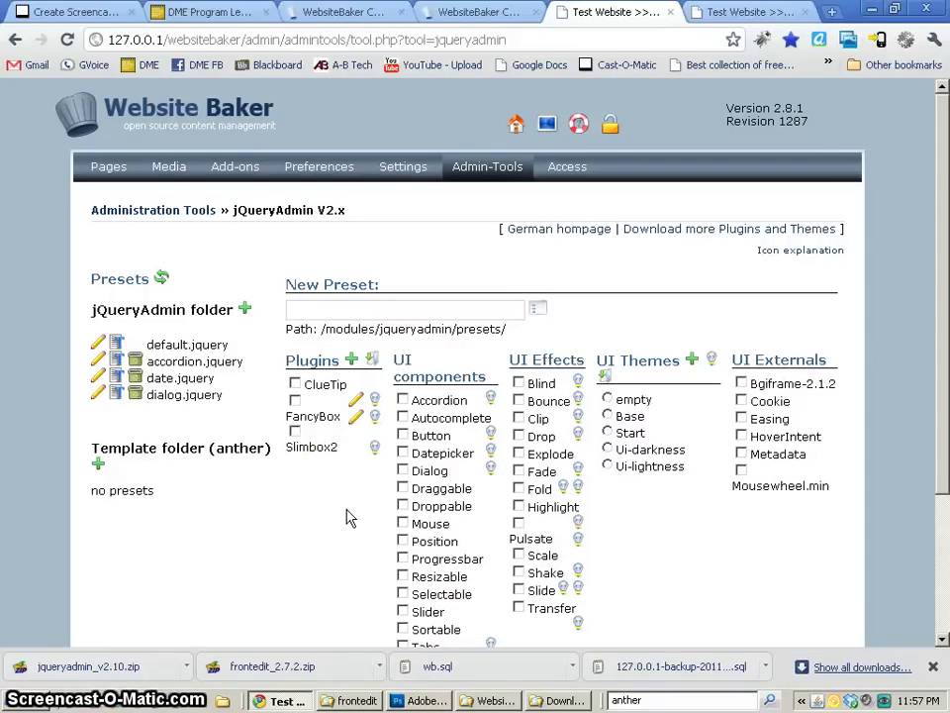
{"action": "left_click", "coordinate": [331, 525]}
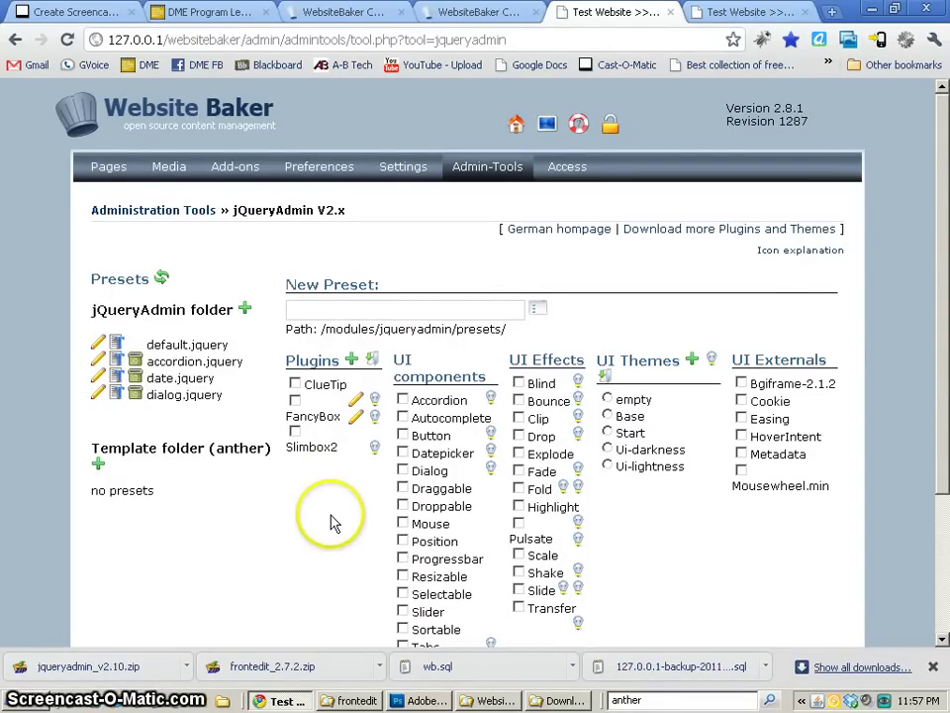
{"action": "scroll", "coordinate": [331, 525], "scroll_direction": "down", "scroll_amount": 1}
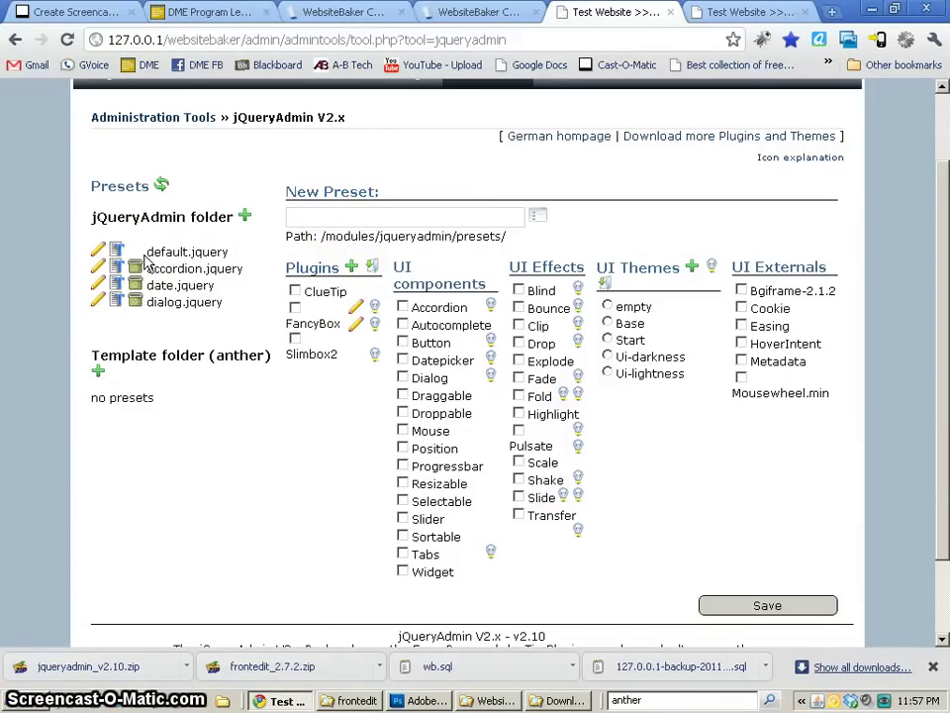
{"action": "left_click", "coordinate": [301, 211]}
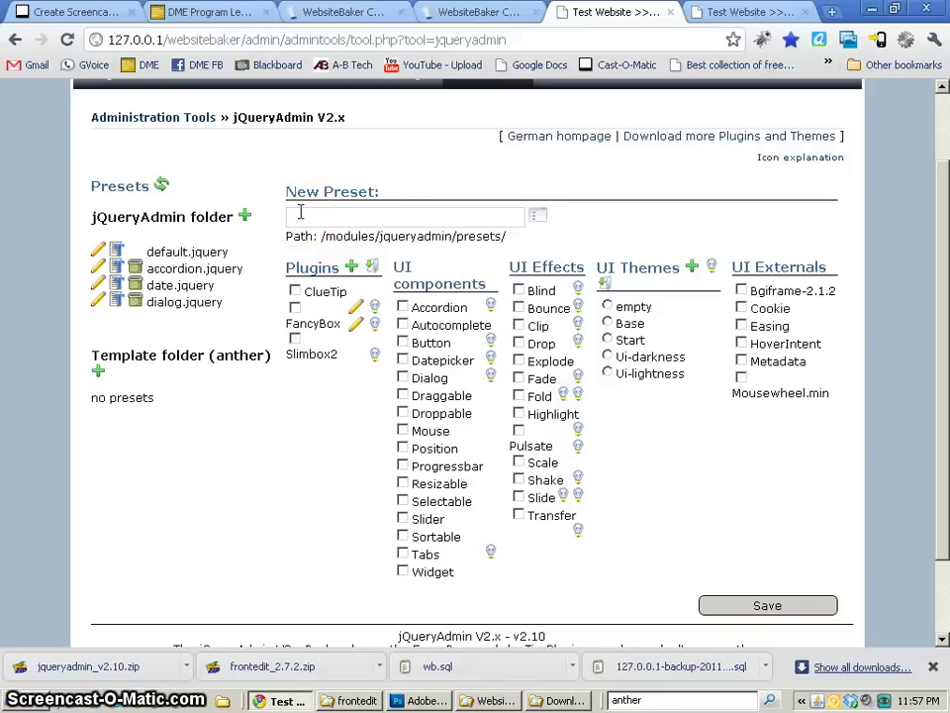
Try out the Accordion component and the Slimbox2 plugin as preset options, and clear both selections again.
{"action": "left_click", "coordinate": [403, 307]}
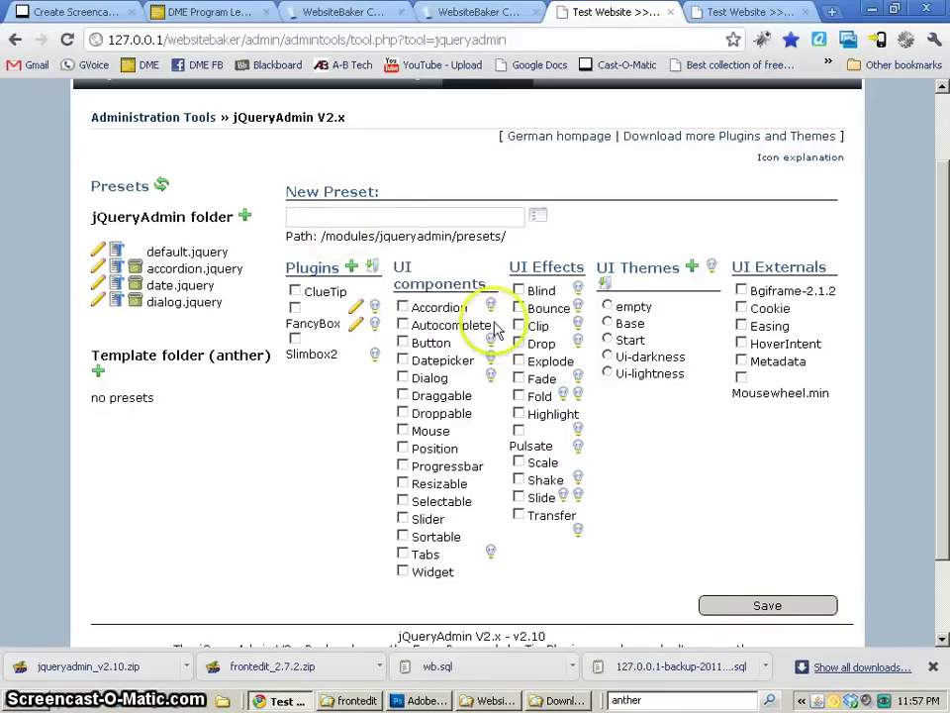
{"action": "left_click", "coordinate": [402, 325]}
{"action": "left_click", "coordinate": [403, 306]}
{"action": "left_click", "coordinate": [402, 325]}
{"action": "left_click", "coordinate": [403, 307]}
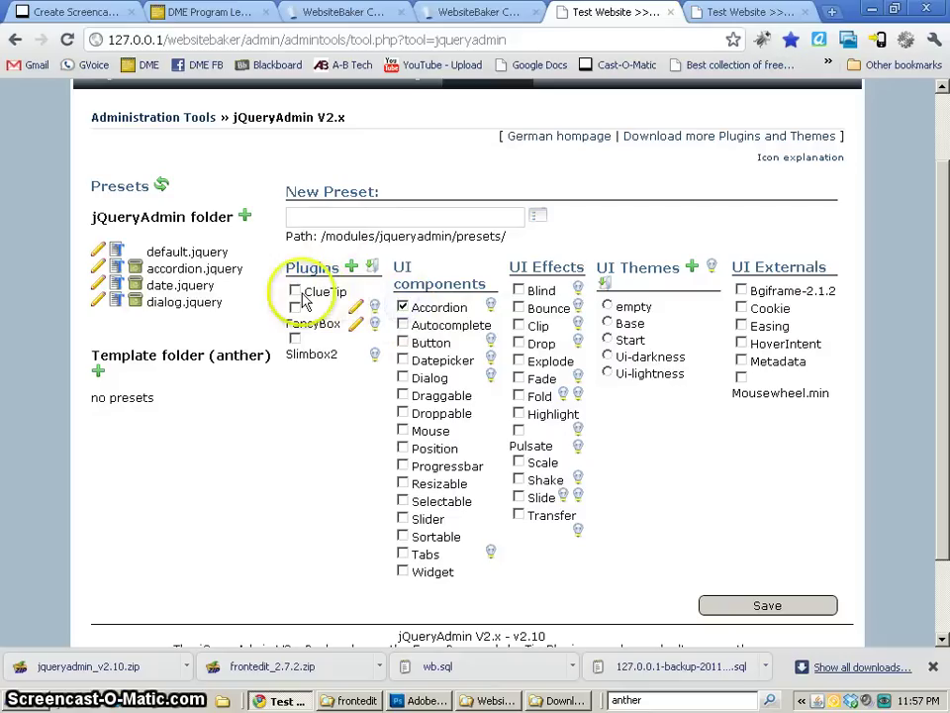
{"action": "left_click", "coordinate": [295, 338]}
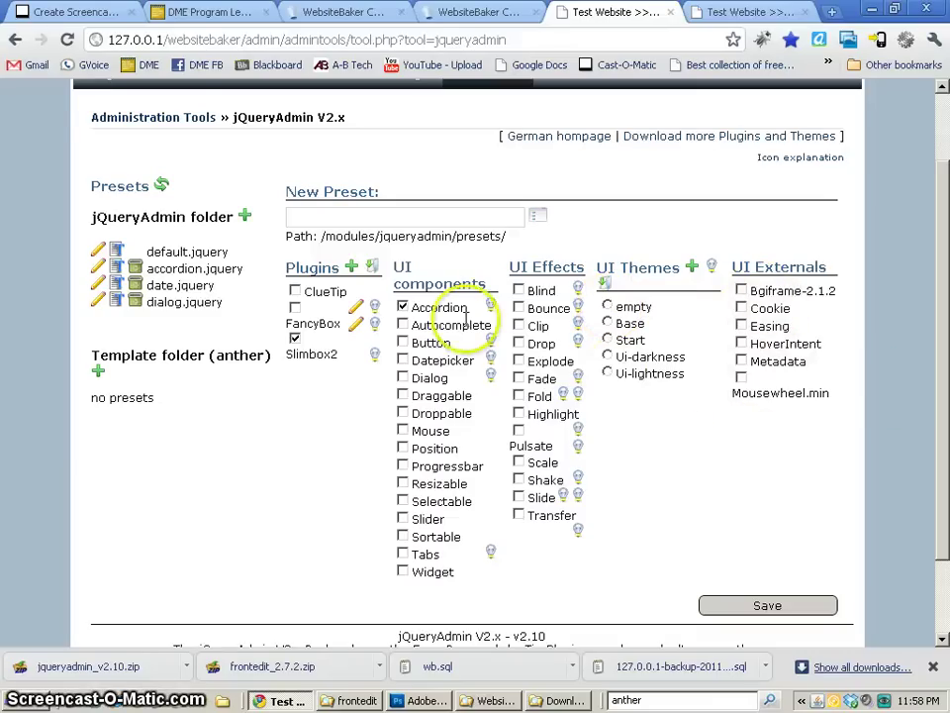
{"action": "left_click", "coordinate": [403, 308]}
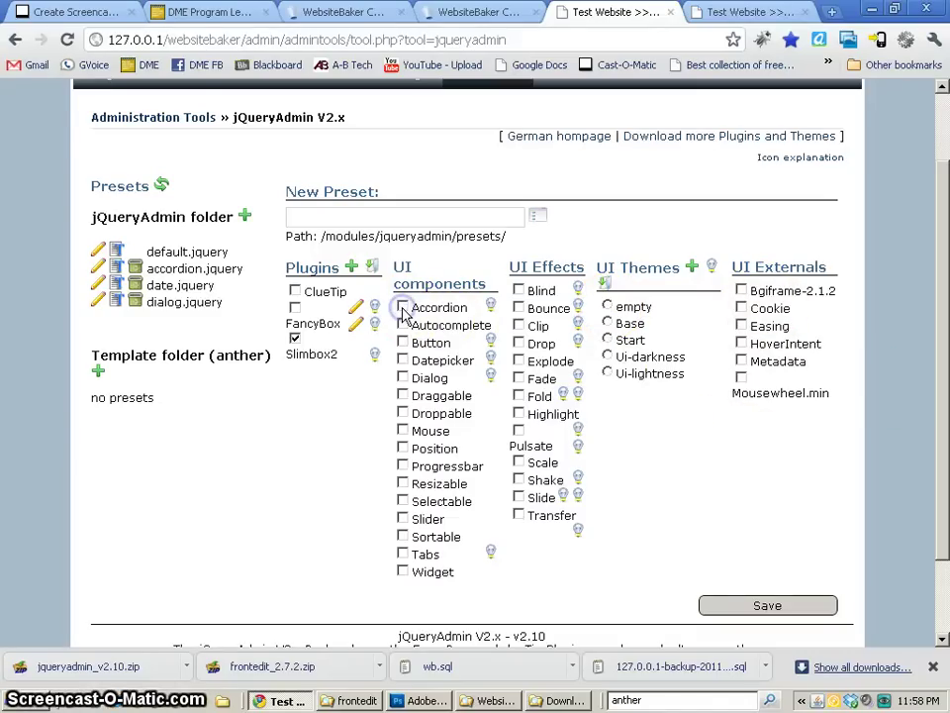
{"action": "left_click", "coordinate": [294, 338]}
Try to save a new jQueryAdmin preset without a name or any selected options.
{"action": "left_click", "coordinate": [839, 655]}
{"action": "left_click", "coordinate": [798, 608]}
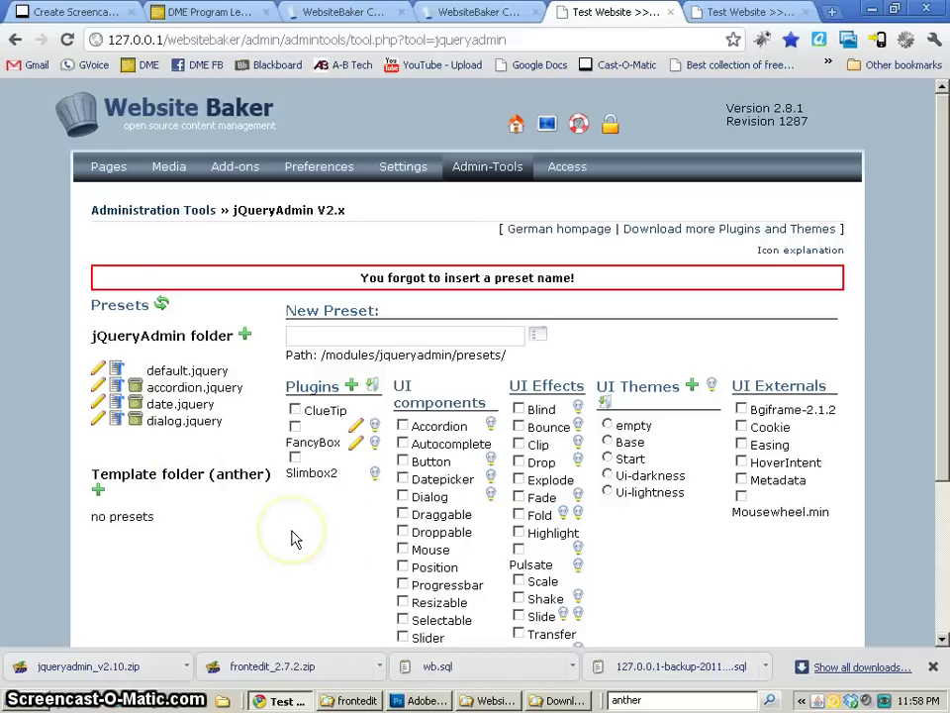
{"action": "scroll", "coordinate": [291, 539], "scroll_direction": "down", "scroll_amount": 3}
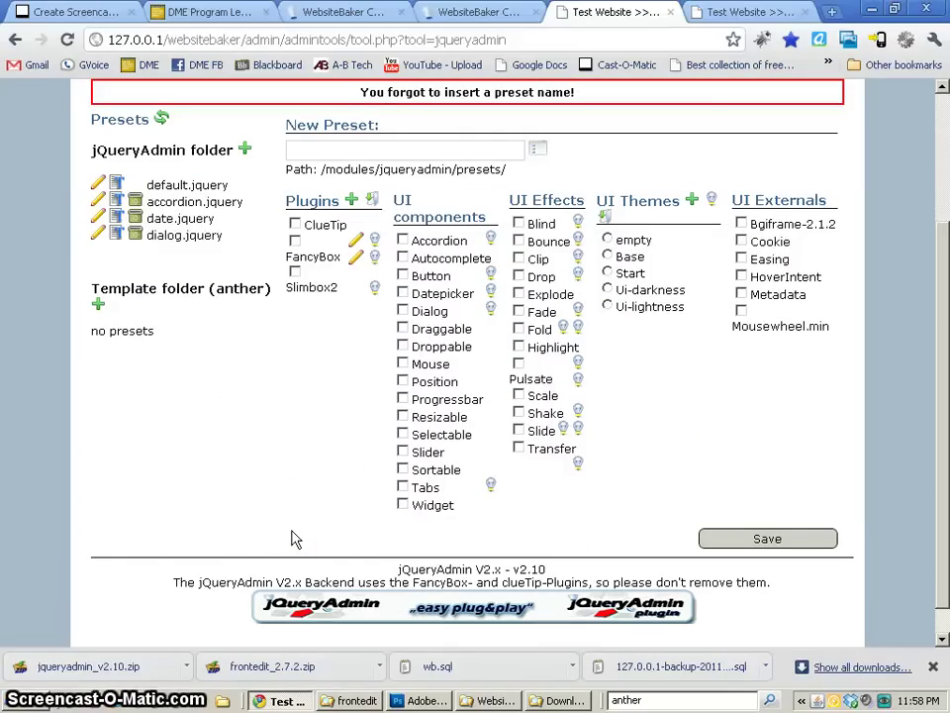
Read the JQueryAdmin module description, open its jQuery support forum separately, and look through the forum's library and plugin sections.
{"action": "left_click", "coordinate": [500, 12]}
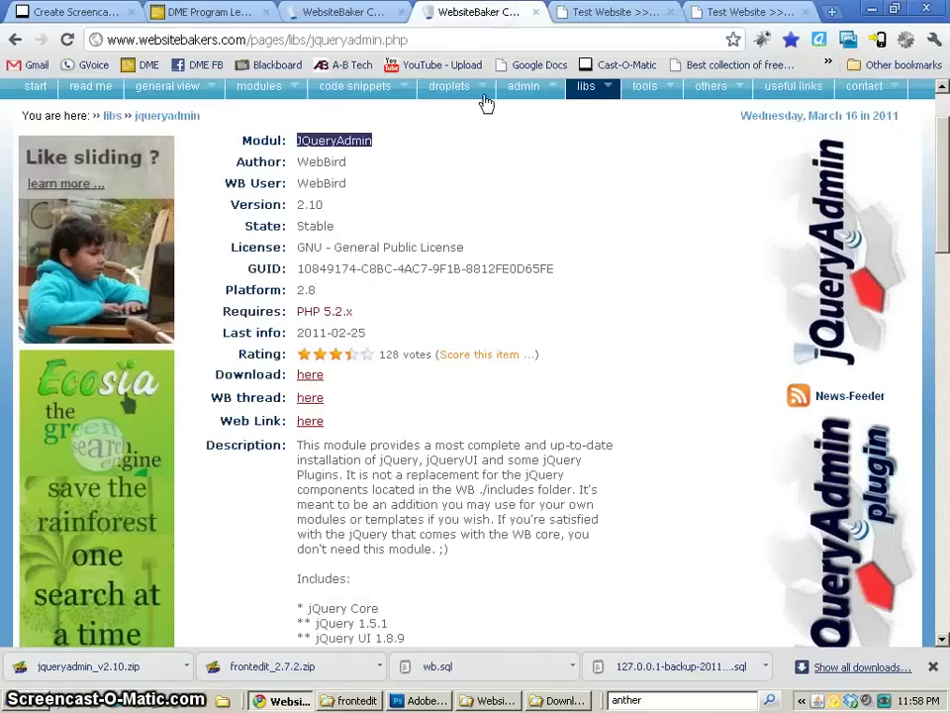
{"action": "scroll", "coordinate": [393, 436], "scroll_direction": "down", "scroll_amount": 3}
{"action": "scroll", "coordinate": [418, 484], "scroll_direction": "down", "scroll_amount": 6}
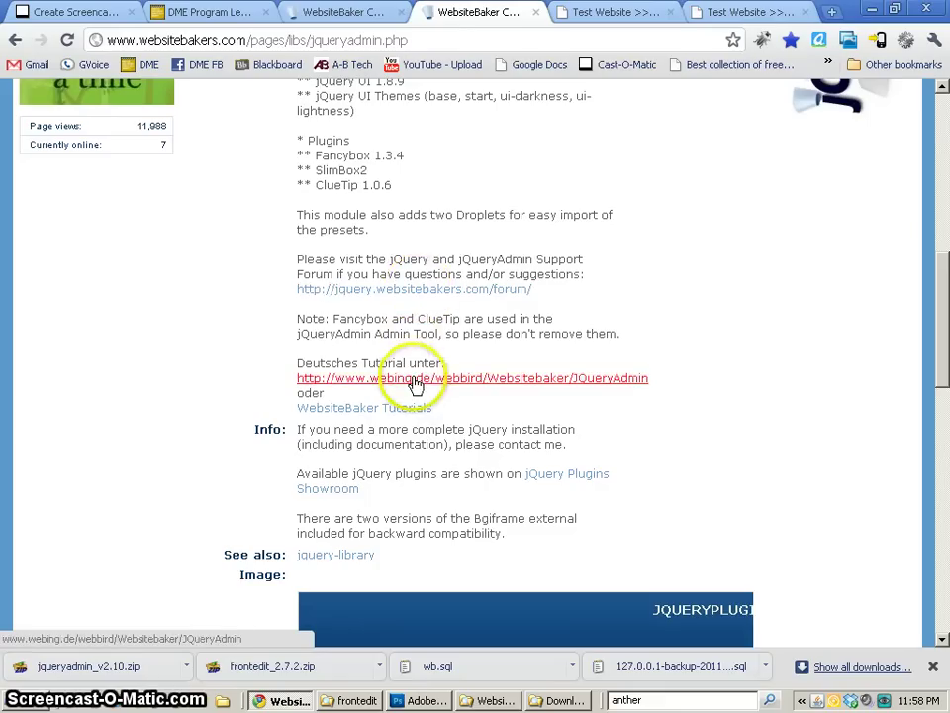
{"action": "right_click", "coordinate": [416, 238]}
{"action": "right_click", "coordinate": [414, 293]}
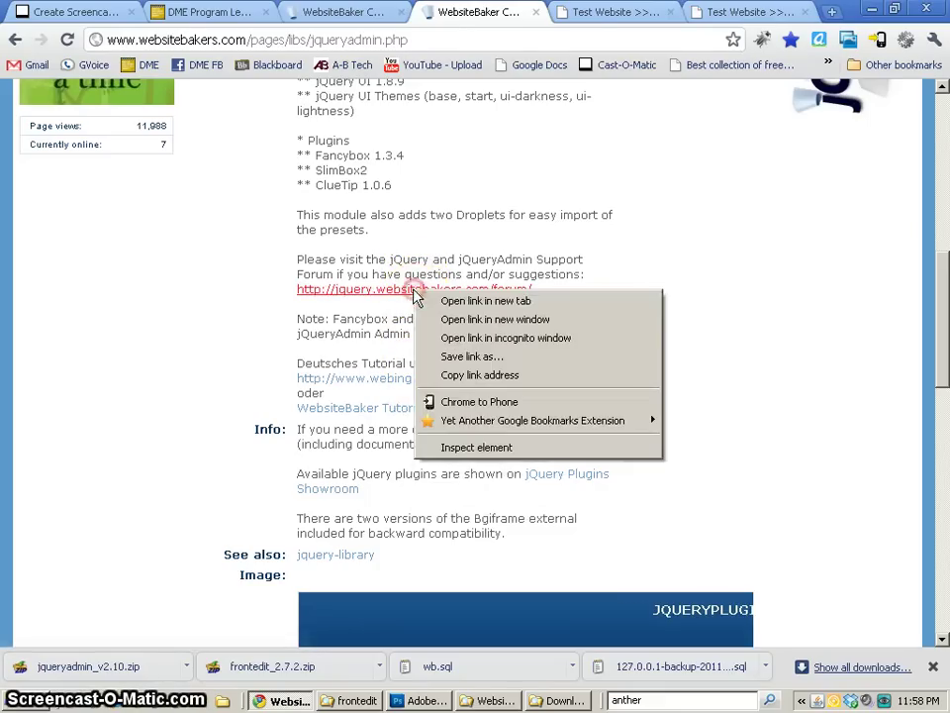
{"action": "left_click", "coordinate": [456, 300]}
{"action": "left_click", "coordinate": [531, 20]}
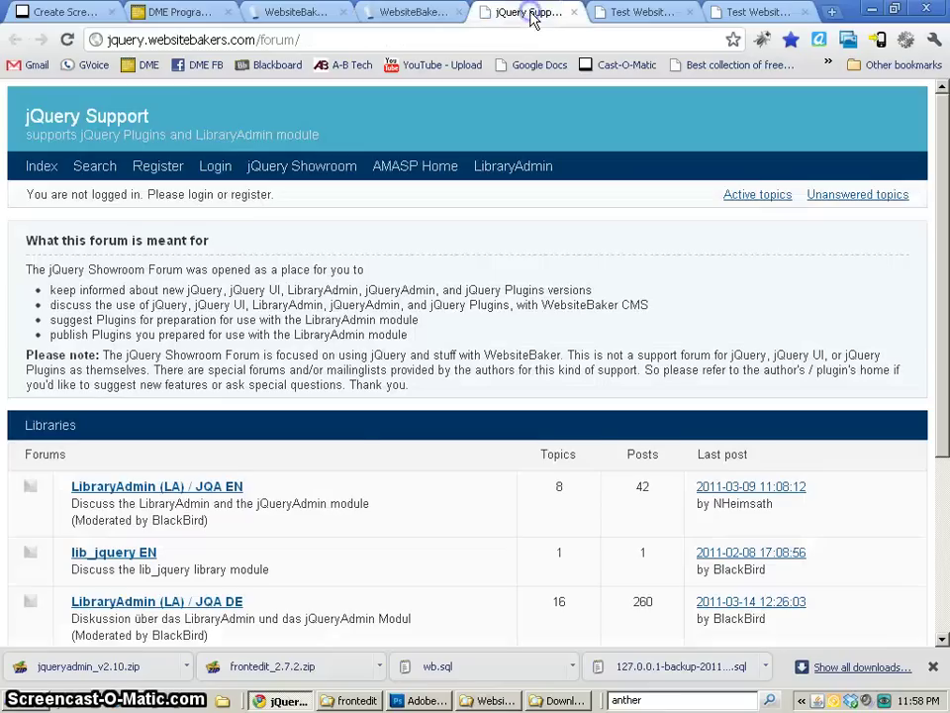
{"action": "scroll", "coordinate": [338, 471], "scroll_direction": "down", "scroll_amount": 2}
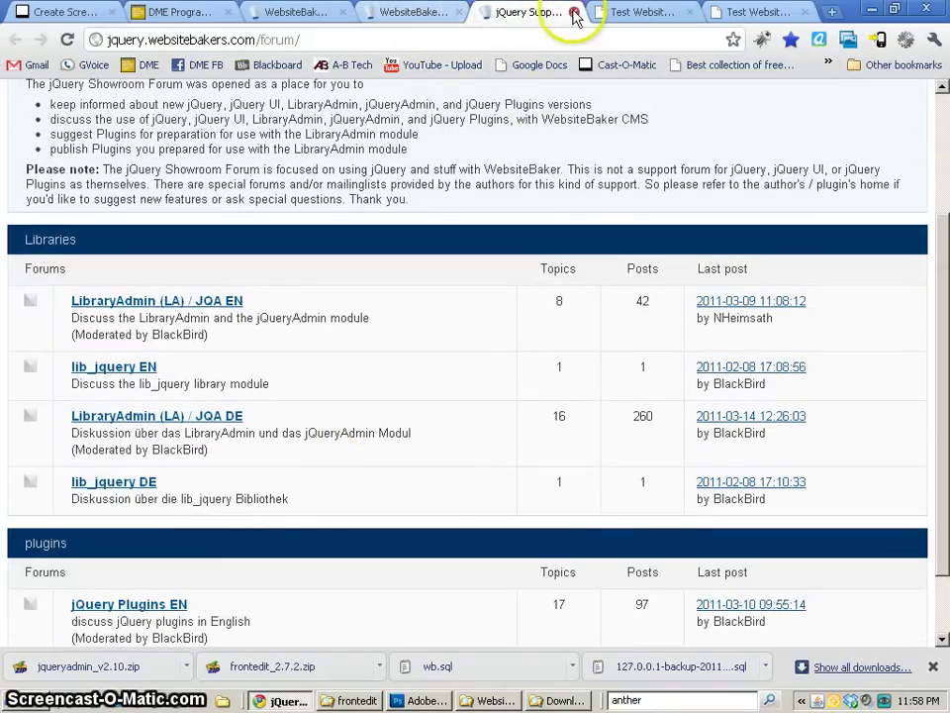
Return to WebsiteBaker's list of administration tools and examine the droplet reference in the jQueryAdmin V2.x description.
{"action": "left_click", "coordinate": [628, 14]}
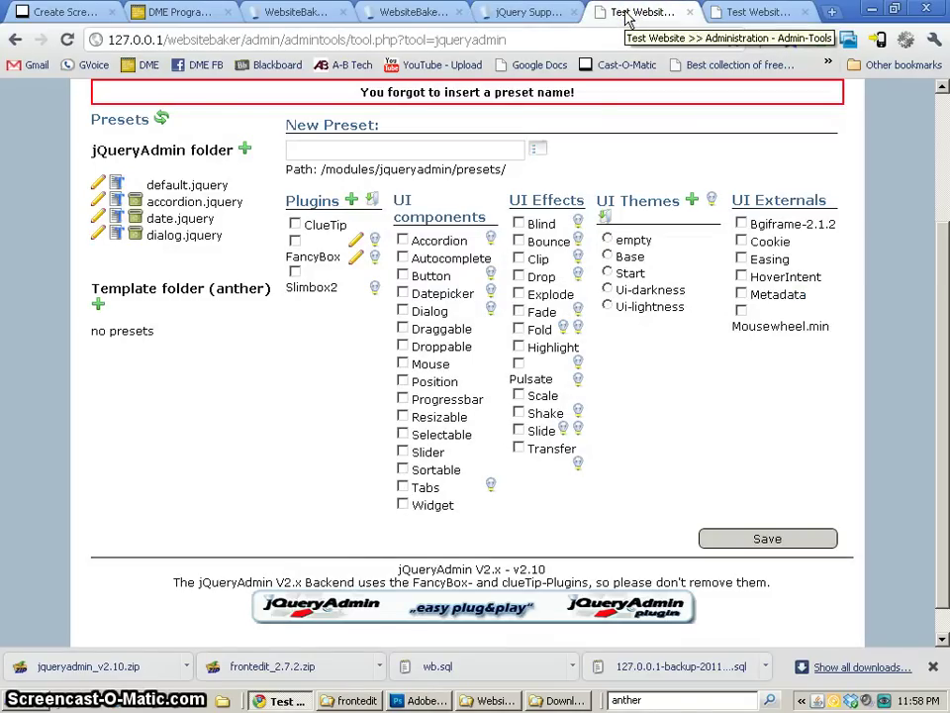
{"action": "scroll", "coordinate": [488, 276], "scroll_direction": "up", "scroll_amount": 4}
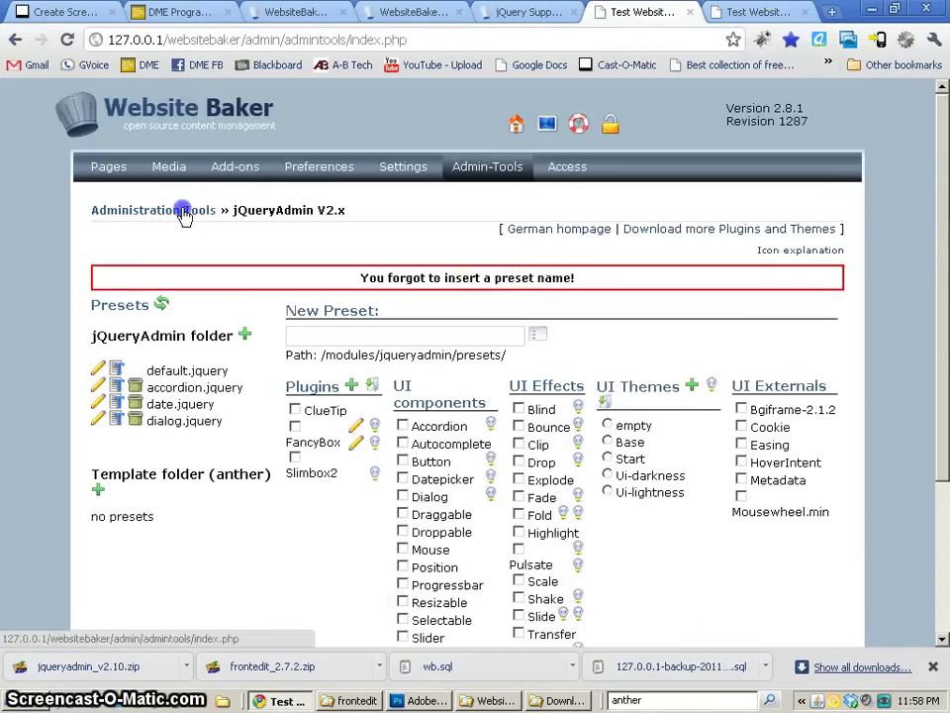
{"action": "left_click", "coordinate": [184, 211]}
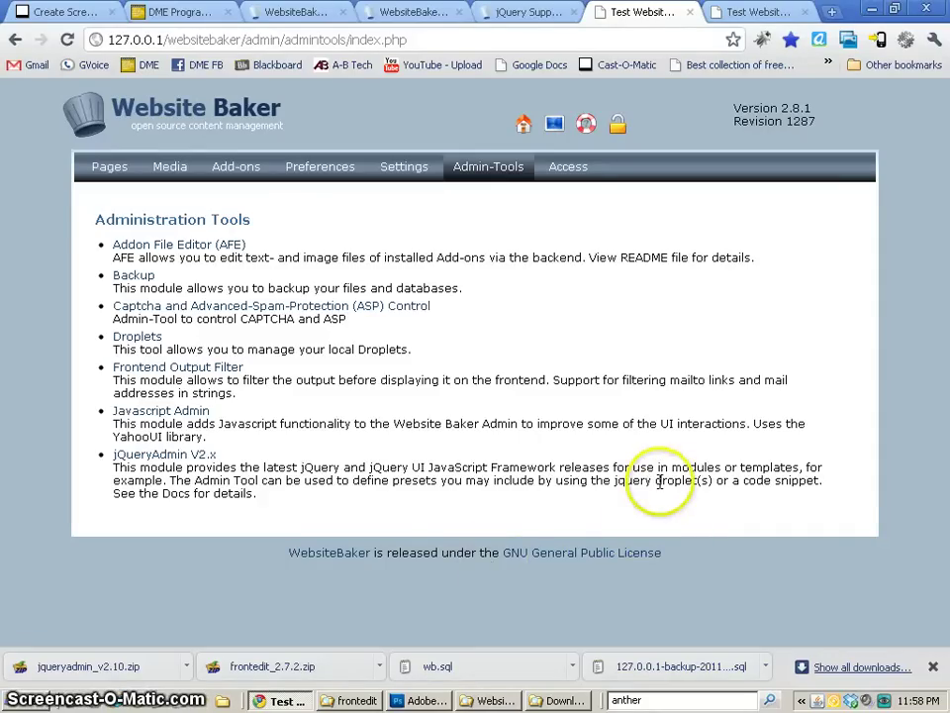
{"action": "left_click_drag", "start_coordinate": [655, 481], "coordinate": [720, 480]}
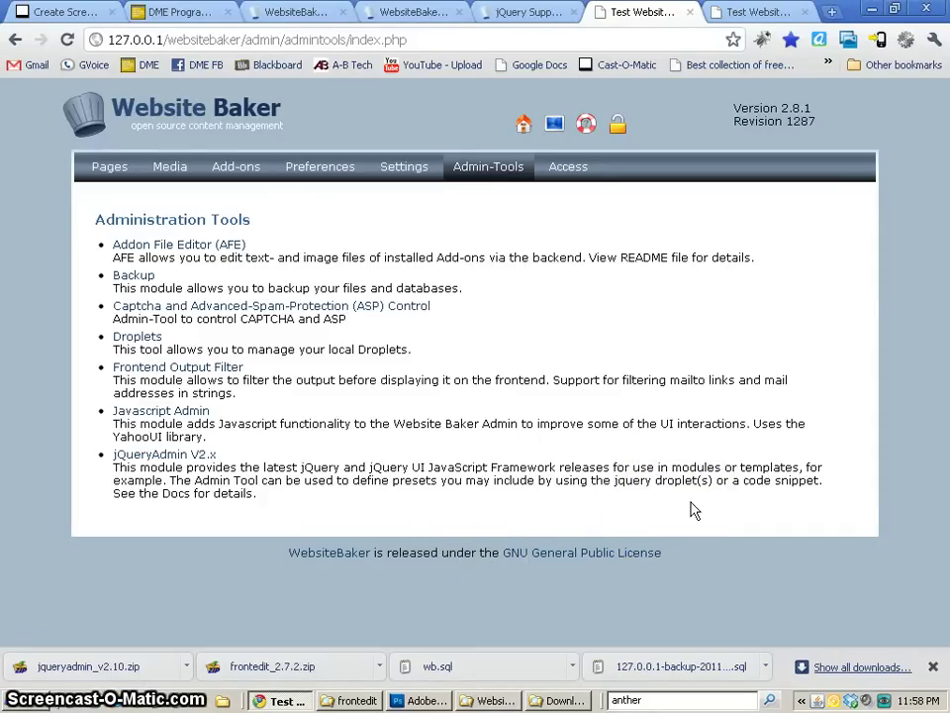